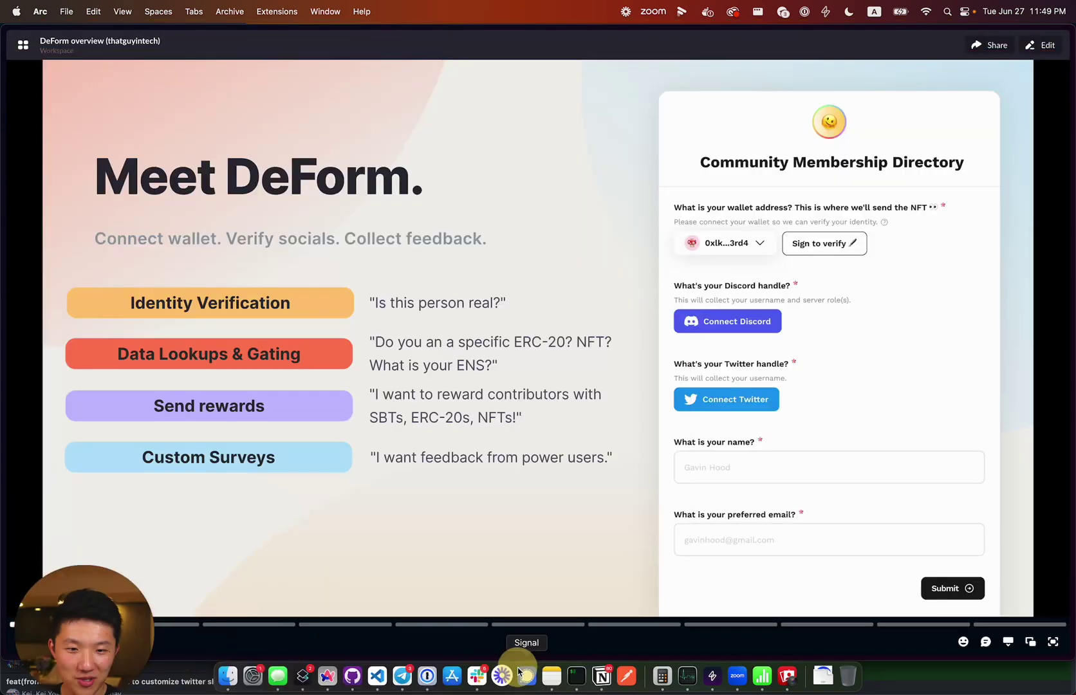
{"action": "left_click_drag", "start_coordinate": [77, 618], "coordinate": [558, 127]}
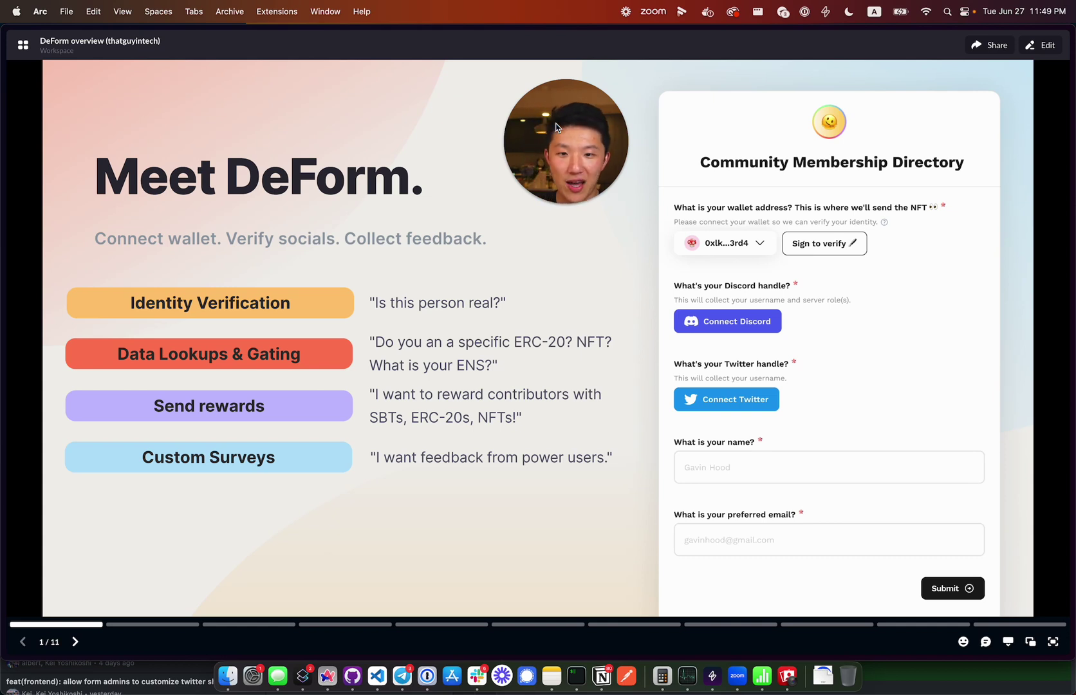
{"action": "left_click_drag", "start_coordinate": [577, 152], "coordinate": [578, 204]}
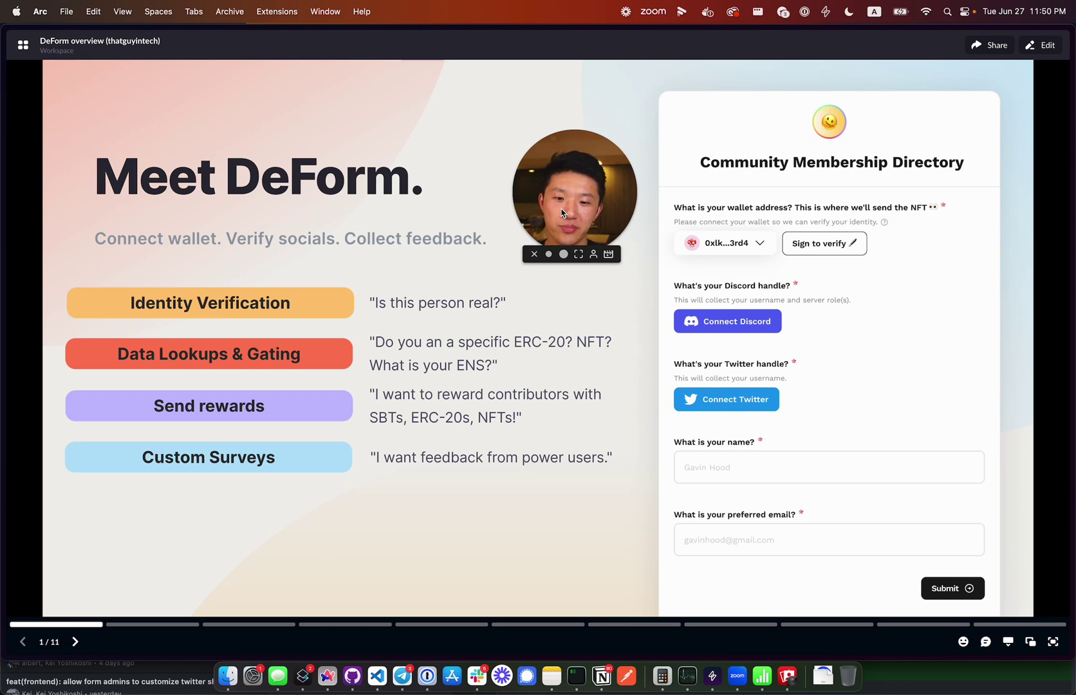
- Page through the DeForm overview presentation and show the Our Team slide
{"action": "left_click", "coordinate": [473, 399]}
{"action": "left_click", "coordinate": [473, 399]}
{"action": "left_click", "coordinate": [473, 399]}
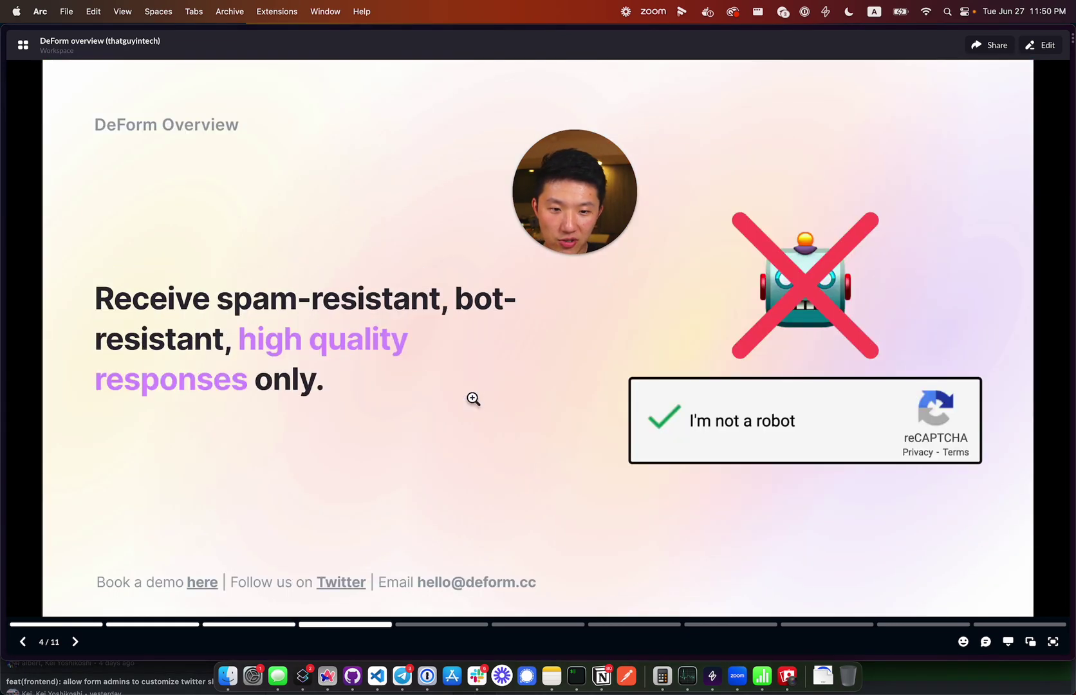
{"action": "left_click", "coordinate": [473, 399]}
{"action": "left_click", "coordinate": [473, 399]}
{"action": "left_click", "coordinate": [474, 398]}
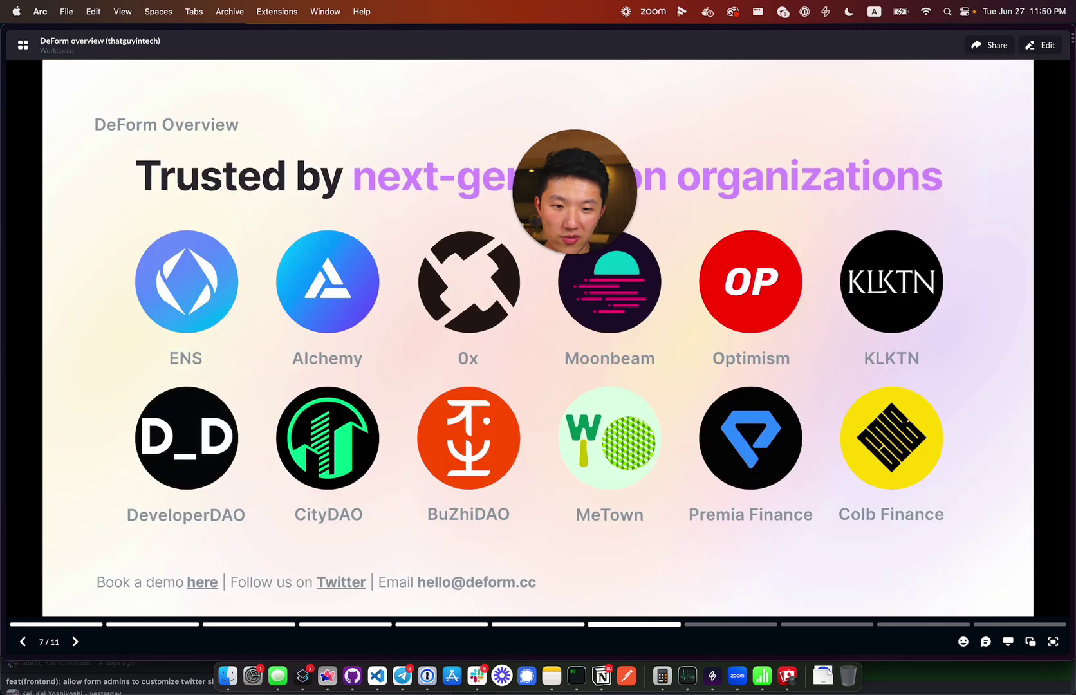
{"action": "key", "text": "Left"}
{"action": "left_click_drag", "start_coordinate": [556, 214], "coordinate": [854, 148]}
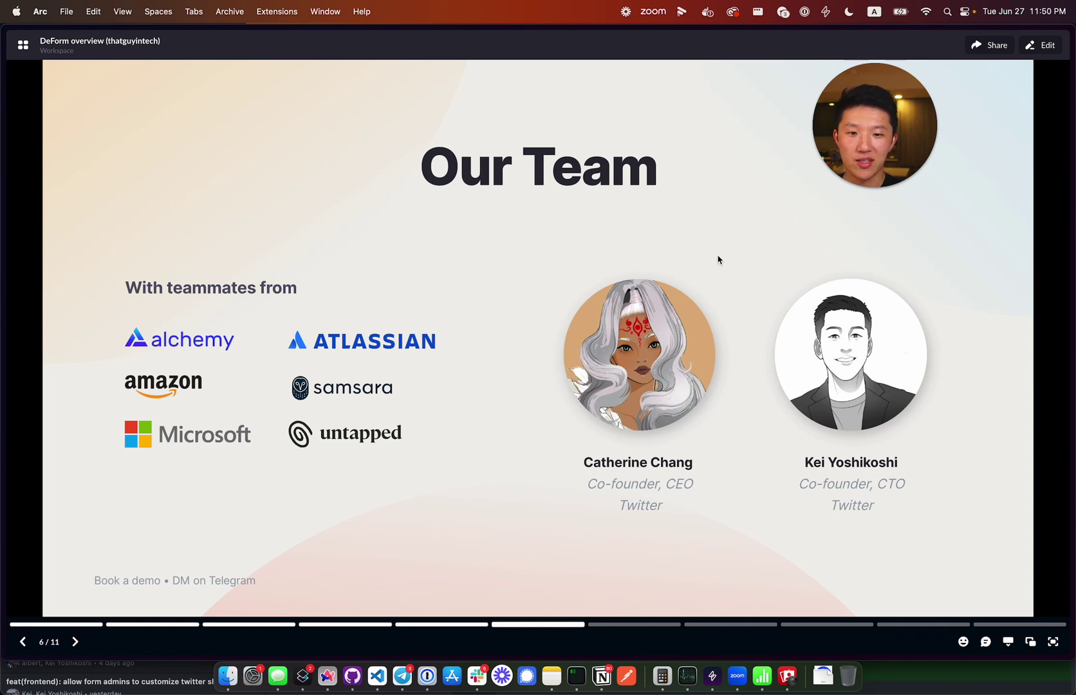
{"action": "left_click_drag", "start_coordinate": [868, 148], "coordinate": [885, 174]}
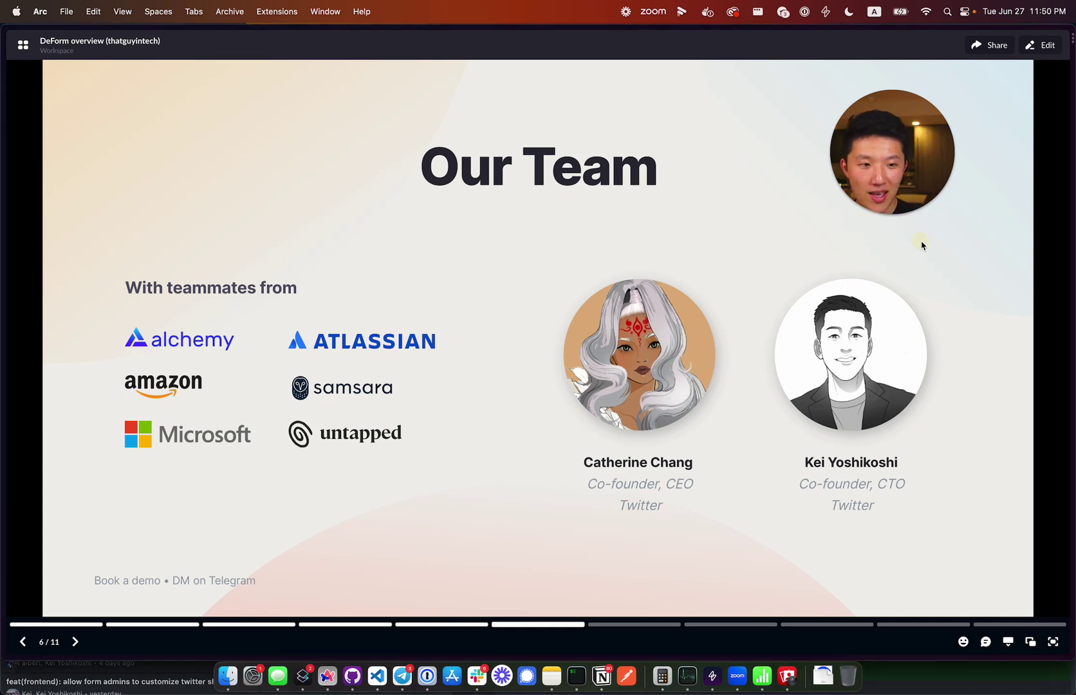
- Advance to the slide of organizations that trust DeForm and switch to Weebox's Twitter profile
{"action": "key", "text": "Right"}
{"action": "left_click_drag", "start_coordinate": [870, 166], "coordinate": [965, 147]}
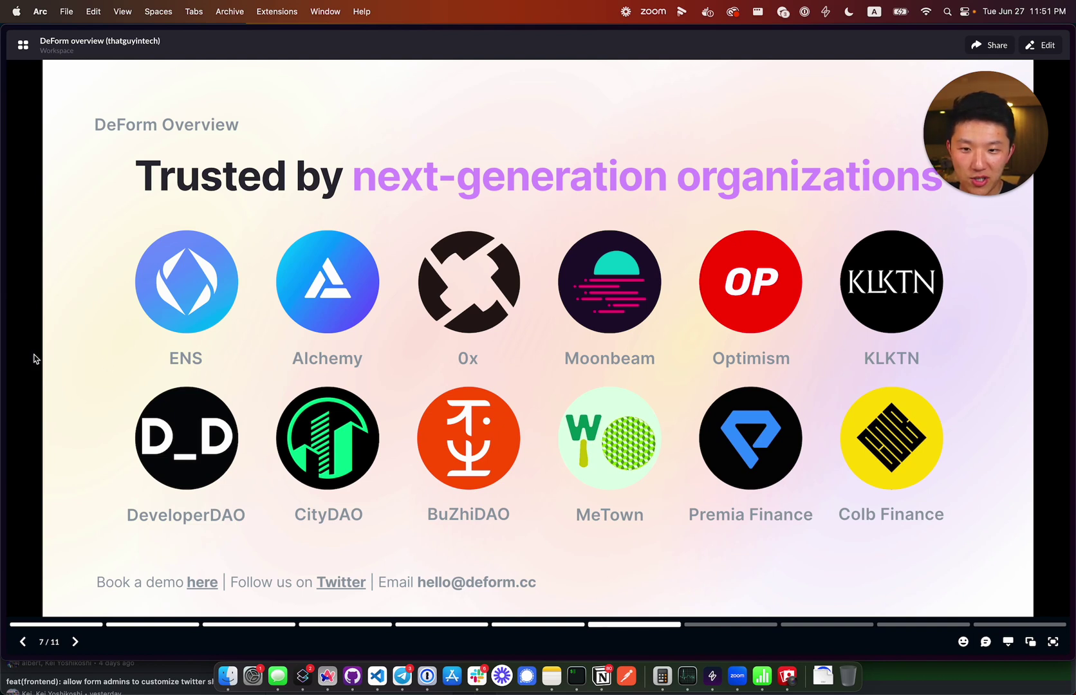
{"action": "mouse_move", "coordinate": [54, 352]}
{"action": "left_click", "coordinate": [93, 269]}
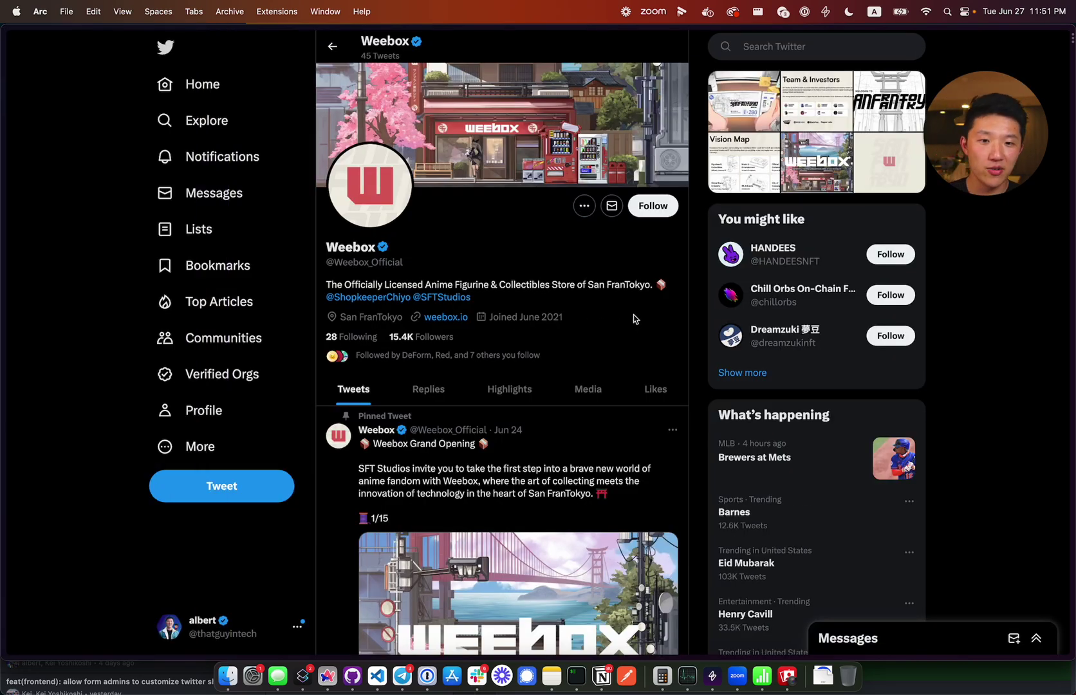
- Examine the banner and bio of the Weebox Twitter profile at a larger zoom
{"action": "left_click_drag", "start_coordinate": [994, 155], "coordinate": [994, 224]}
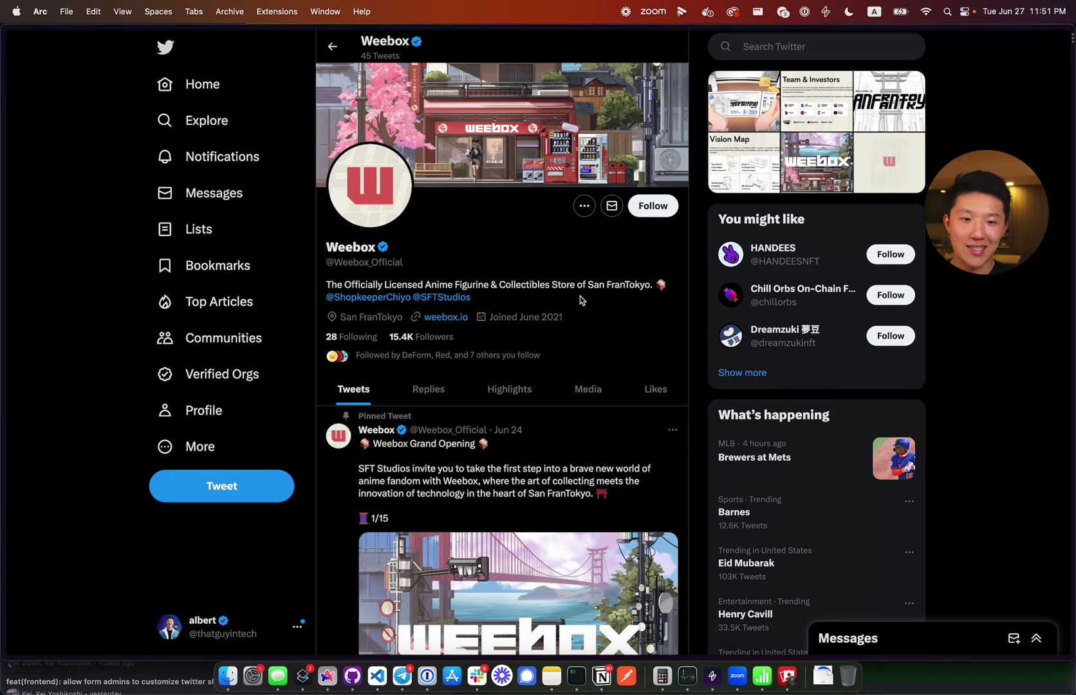
{"action": "scroll", "coordinate": [580, 295], "scroll_direction": "up", "scroll_amount": 5}
{"action": "scroll", "coordinate": [495, 295], "scroll_direction": "left", "scroll_amount": 3}
{"action": "scroll", "coordinate": [496, 295], "scroll_direction": "up", "scroll_amount": 2}
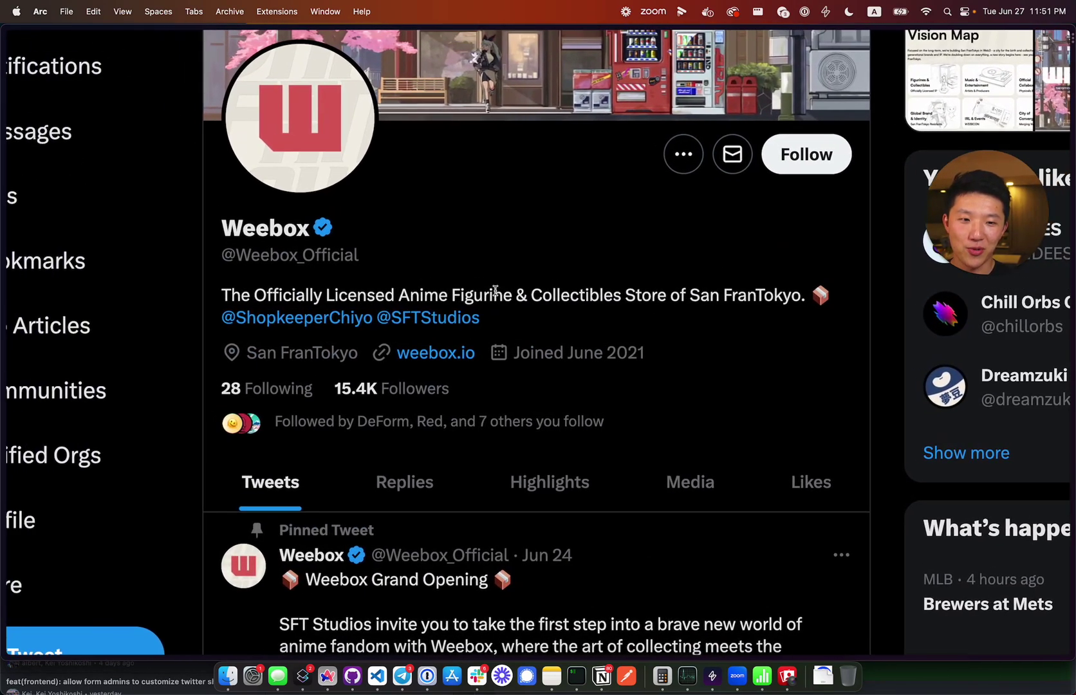
{"action": "scroll", "coordinate": [782, 386], "scroll_direction": "up", "scroll_amount": 5}
{"action": "scroll", "coordinate": [783, 386], "scroll_direction": "left", "scroll_amount": 1}
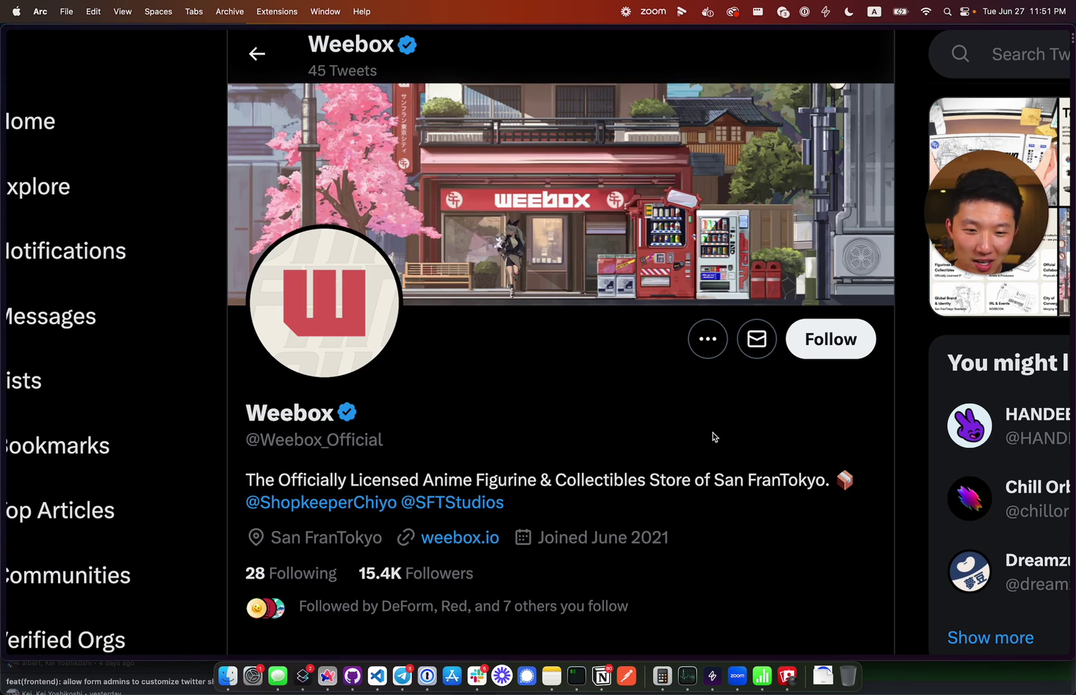
{"action": "key", "text": "super+minus"}
{"action": "key", "text": "super+minus"}
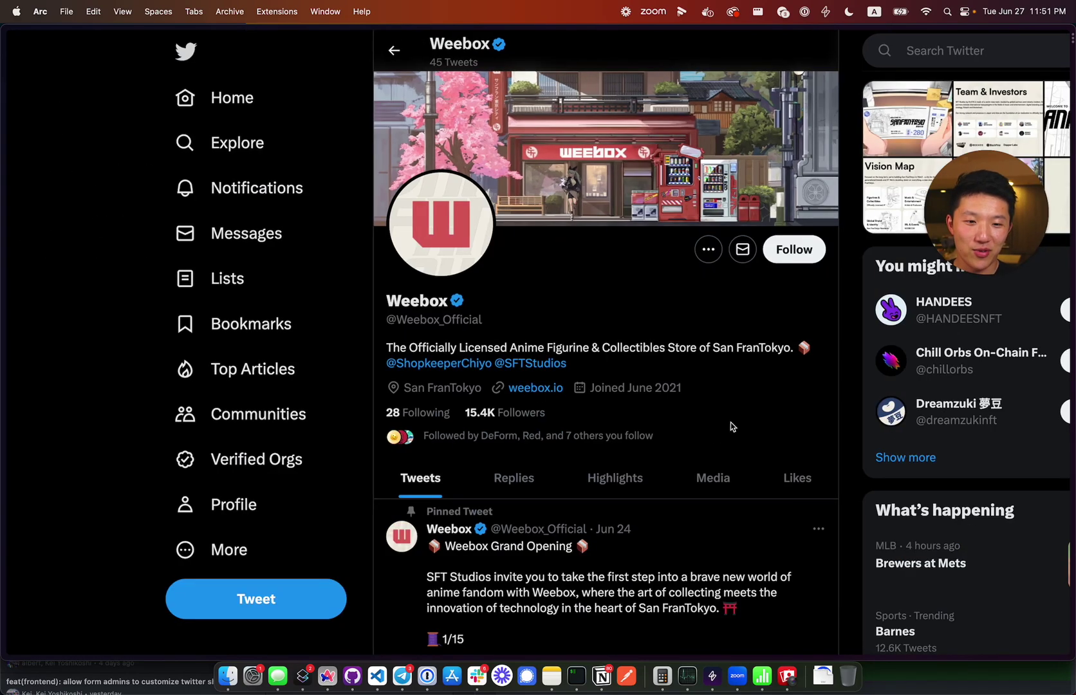
- Open the weebox.io website linked in the profile and look over its home page
{"action": "left_click", "coordinate": [547, 387]}
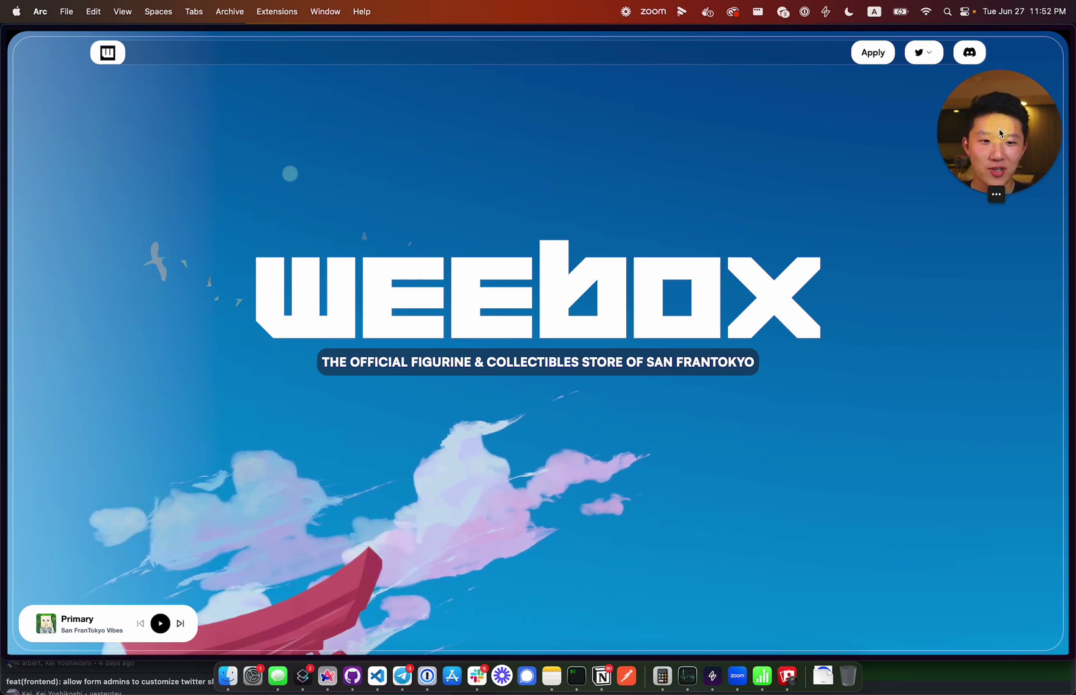
{"action": "left_click_drag", "start_coordinate": [998, 132], "coordinate": [969, 425]}
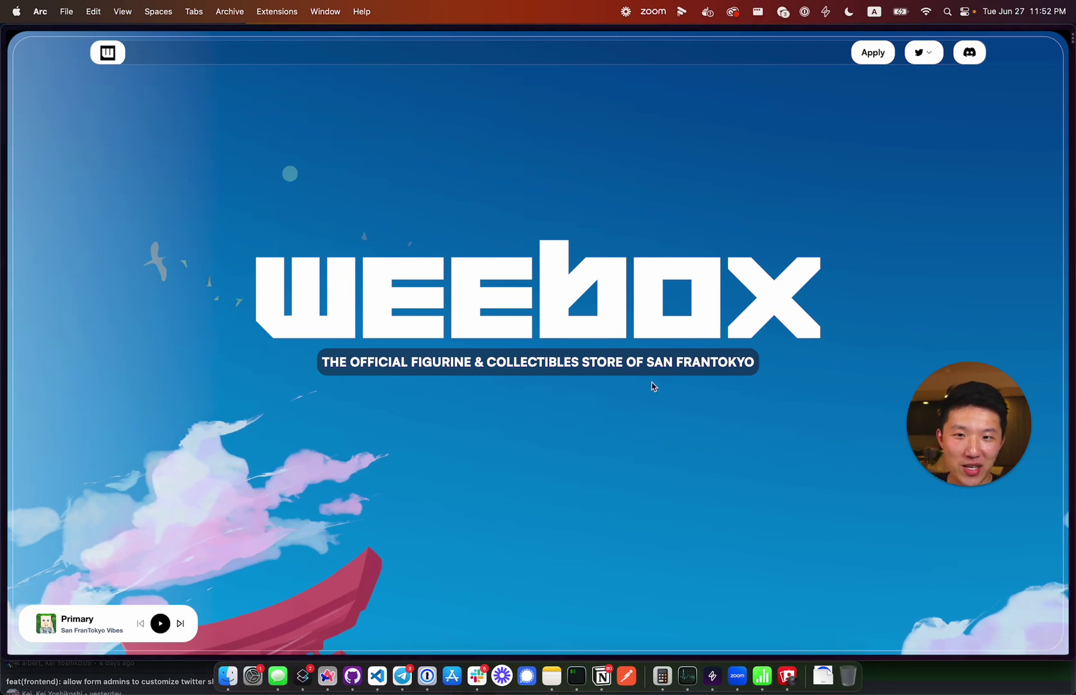
{"action": "scroll", "coordinate": [653, 385], "scroll_direction": "down", "scroll_amount": 10}
{"action": "scroll", "coordinate": [653, 385], "scroll_direction": "up", "scroll_amount": 10}
- Return to Weebox's Twitter profile and open the tweet about applying for a San FranTokyo Genesis Pass
{"action": "key", "text": "ctrl+Tab"}
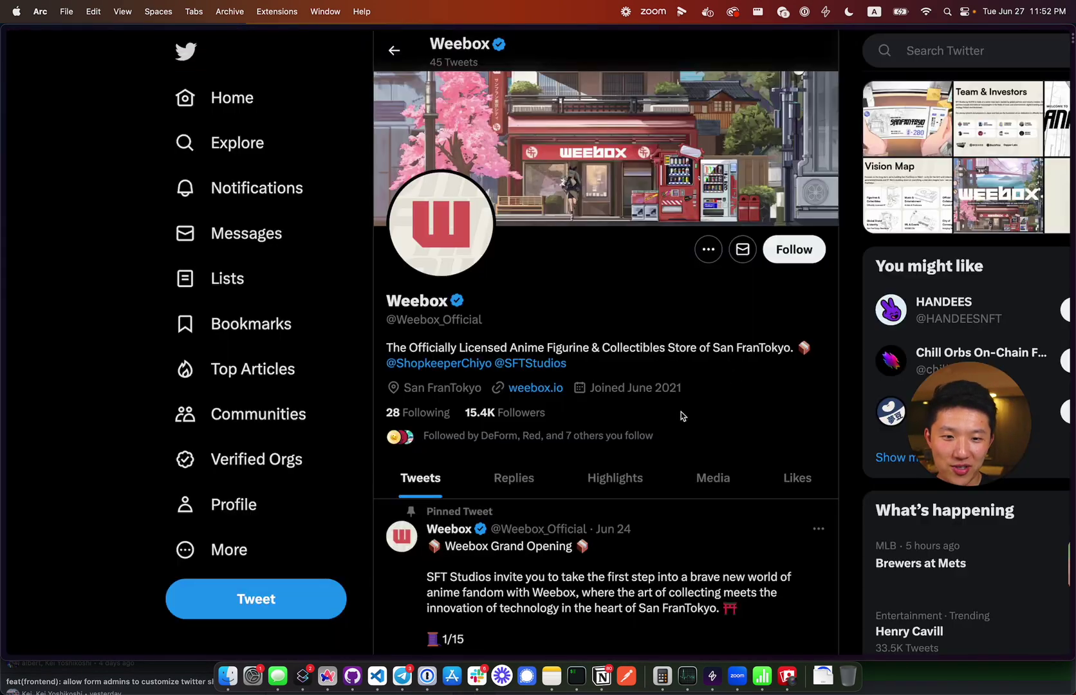
{"action": "scroll", "coordinate": [681, 415], "scroll_direction": "down", "scroll_amount": 5}
{"action": "scroll", "coordinate": [681, 415], "scroll_direction": "down", "scroll_amount": 2}
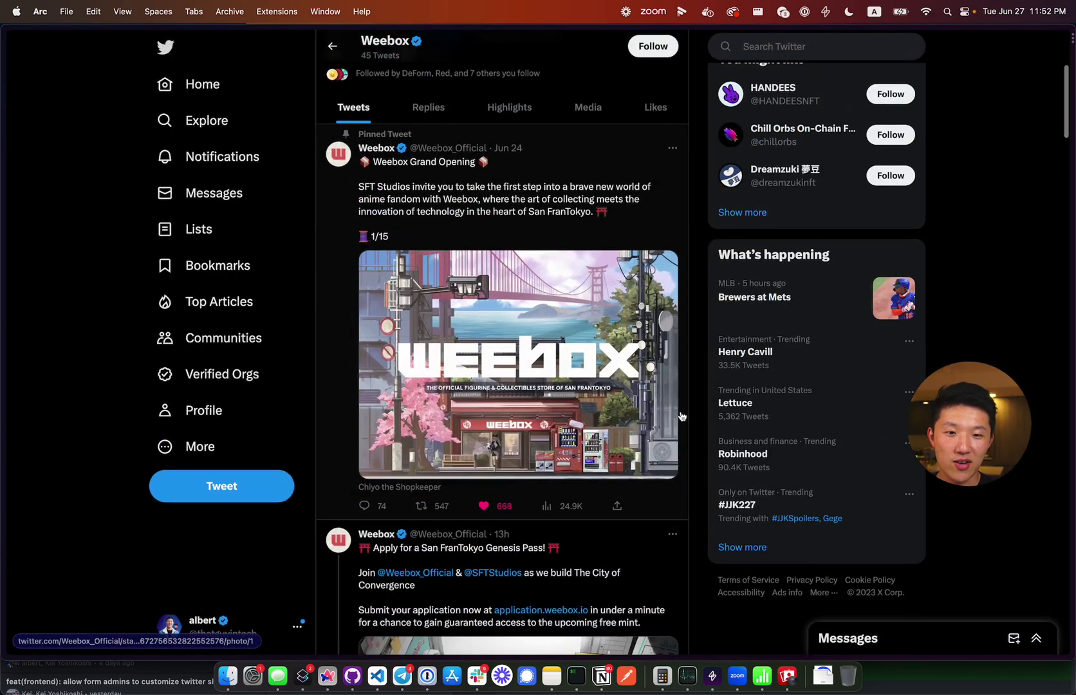
{"action": "scroll", "coordinate": [424, 528], "scroll_direction": "down", "scroll_amount": 5}
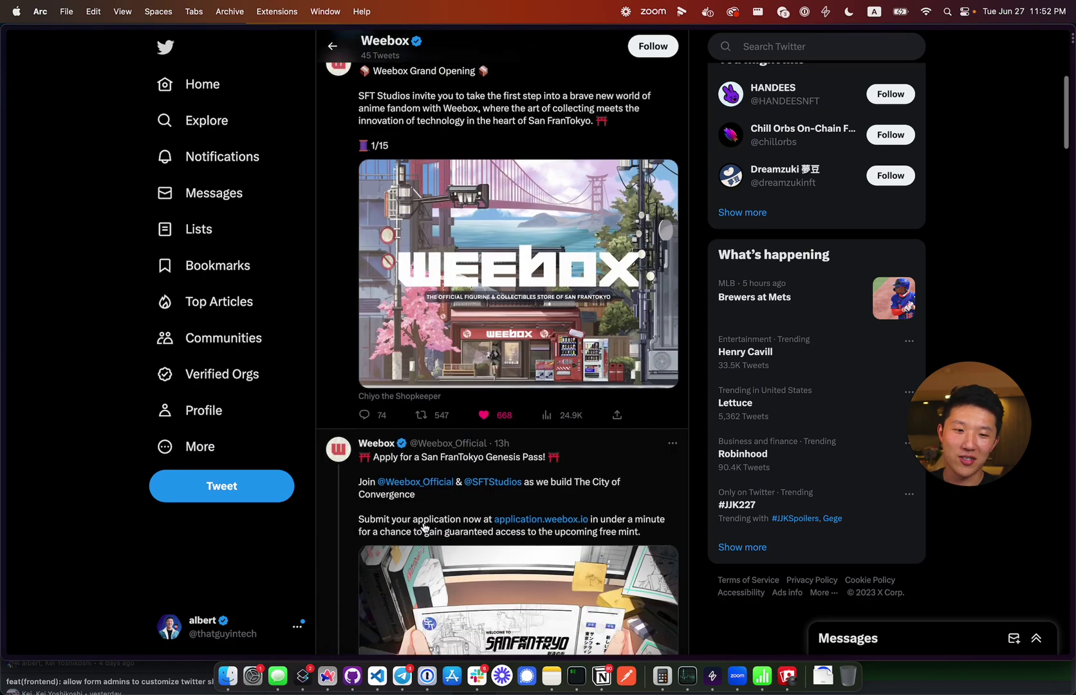
{"action": "scroll", "coordinate": [313, 542], "scroll_direction": "down", "scroll_amount": 1}
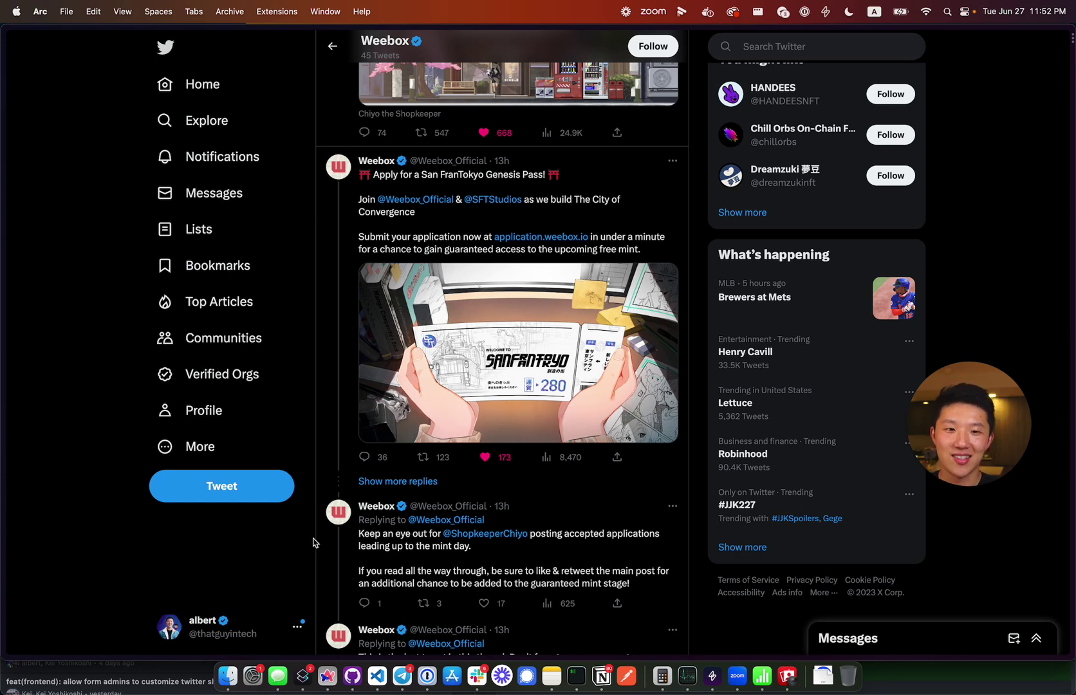
{"action": "scroll", "coordinate": [393, 416], "scroll_direction": "down", "scroll_amount": 1}
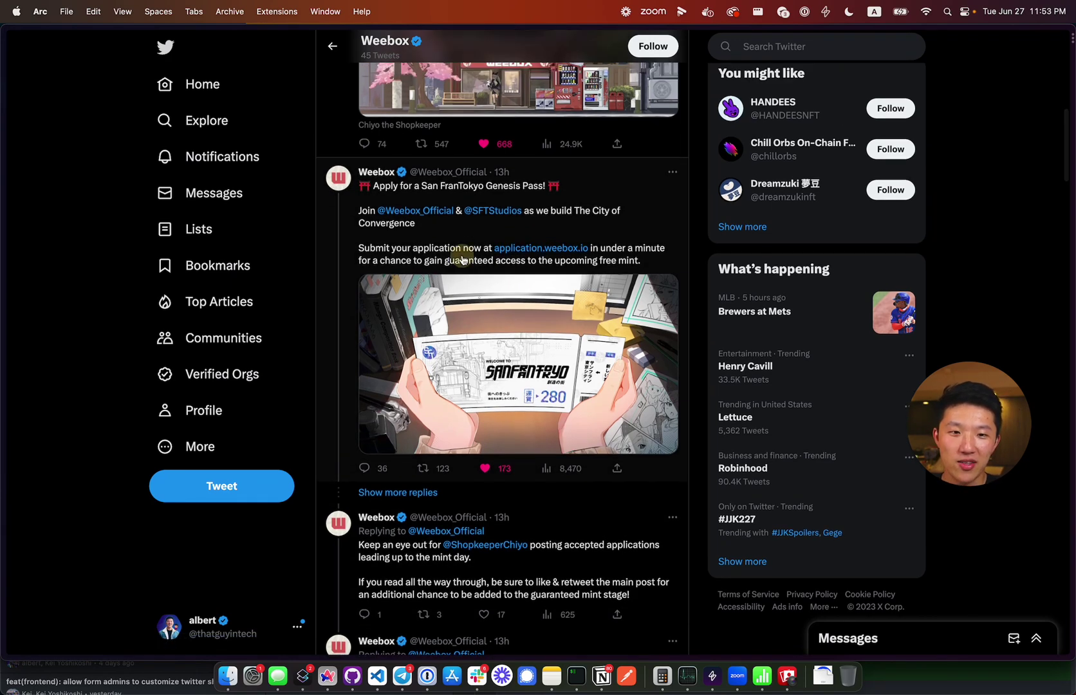
{"action": "left_click", "coordinate": [465, 252]}
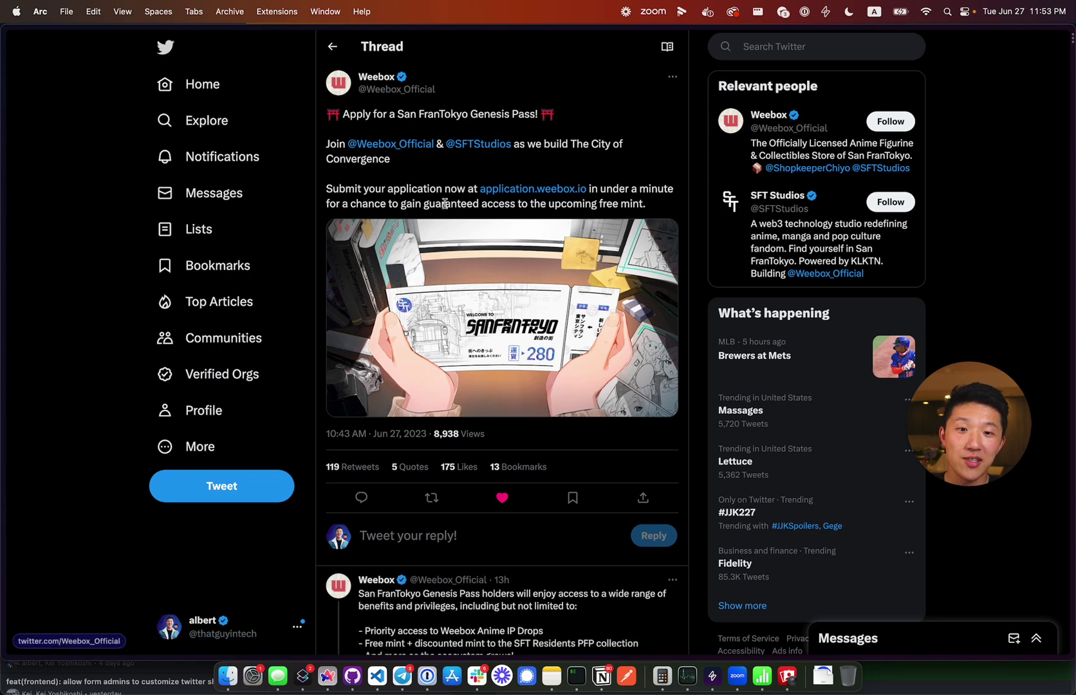
- Highlight the tweet's sentence about submitting an application for access to the free mint
{"action": "double_click", "coordinate": [432, 187]}
{"action": "left_click_drag", "start_coordinate": [432, 187], "coordinate": [655, 206]}
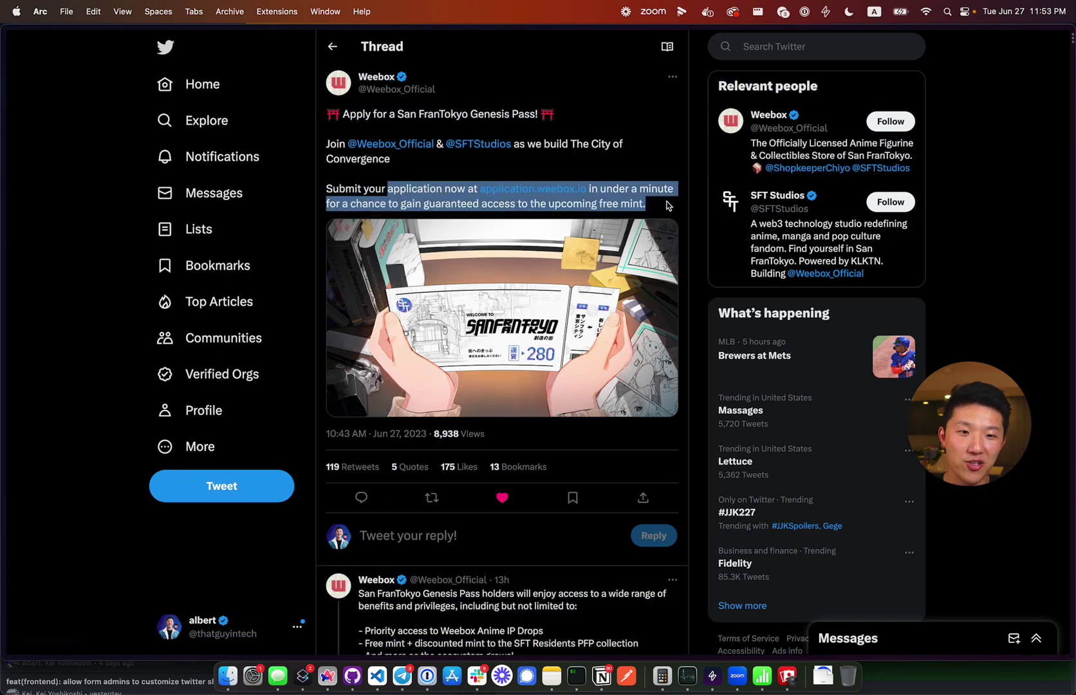
{"action": "left_click", "coordinate": [655, 208]}
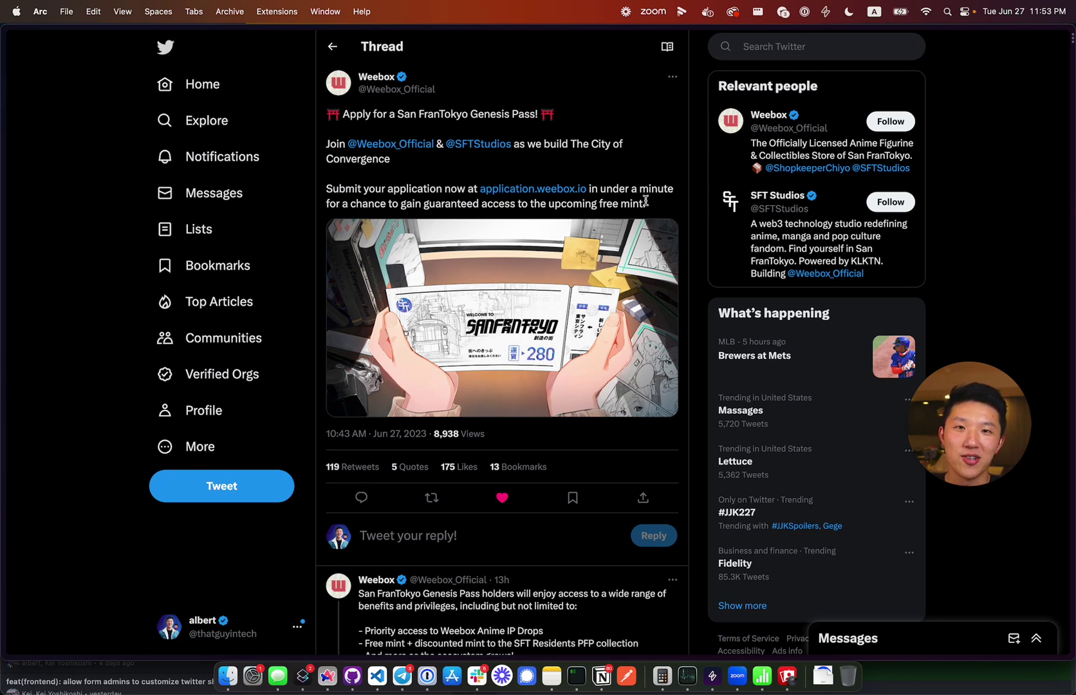
- Open the application.weebox.io link from the tweet and review the questions of the San FranTokyo ticket application form
{"action": "left_click", "coordinate": [558, 191]}
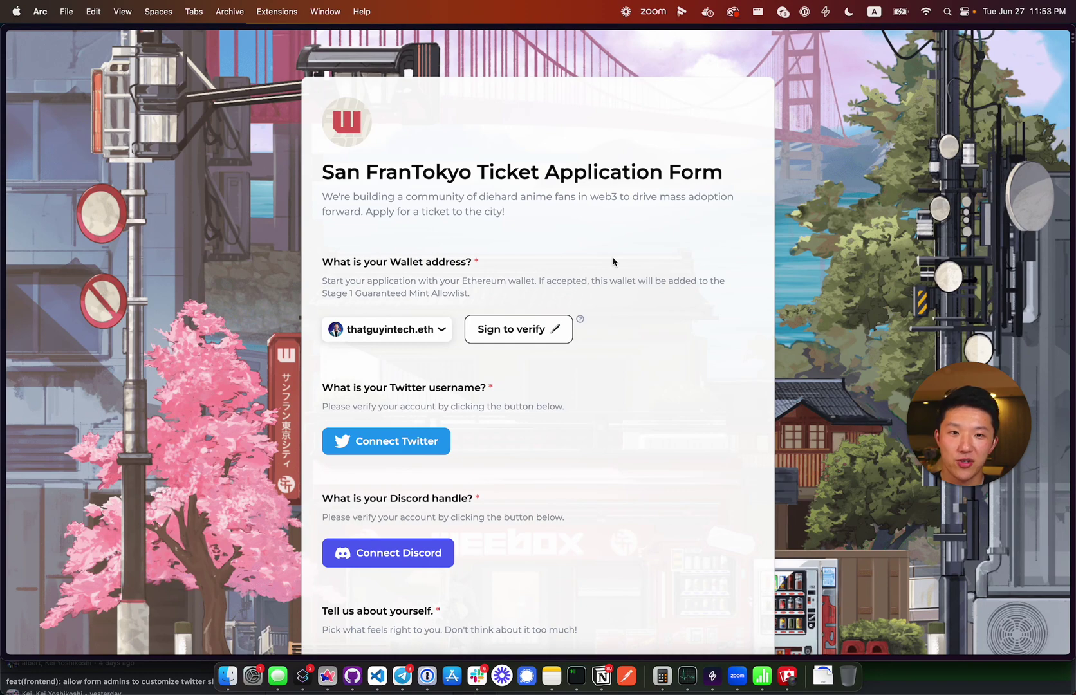
{"action": "scroll", "coordinate": [658, 464], "scroll_direction": "down", "scroll_amount": 8}
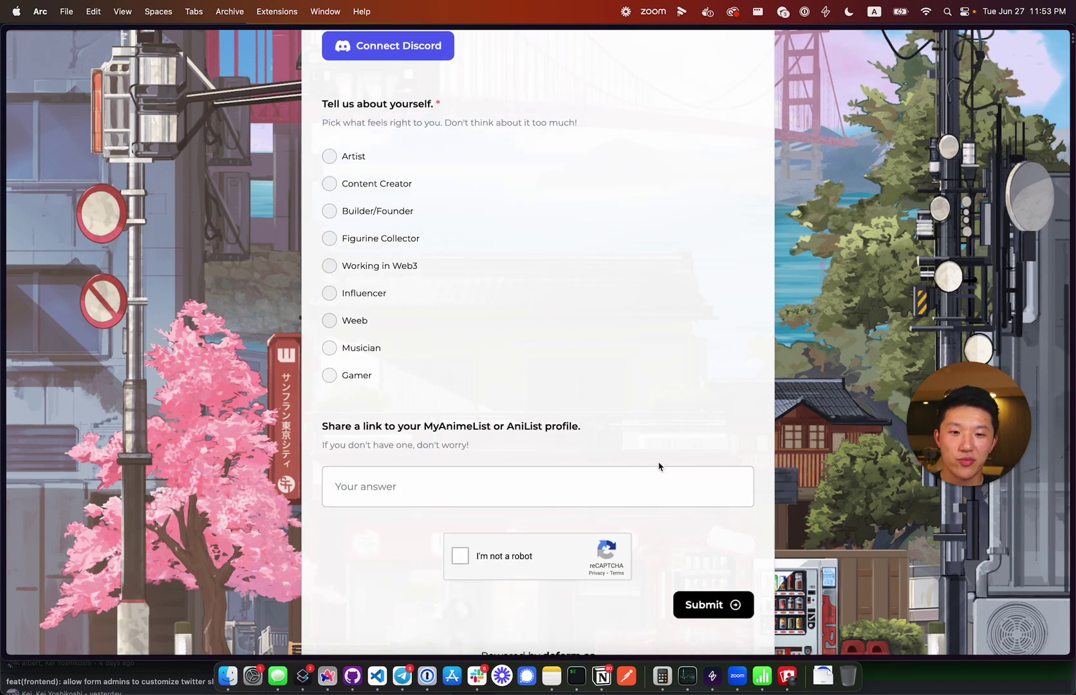
{"action": "scroll", "coordinate": [639, 322], "scroll_direction": "up", "scroll_amount": 8}
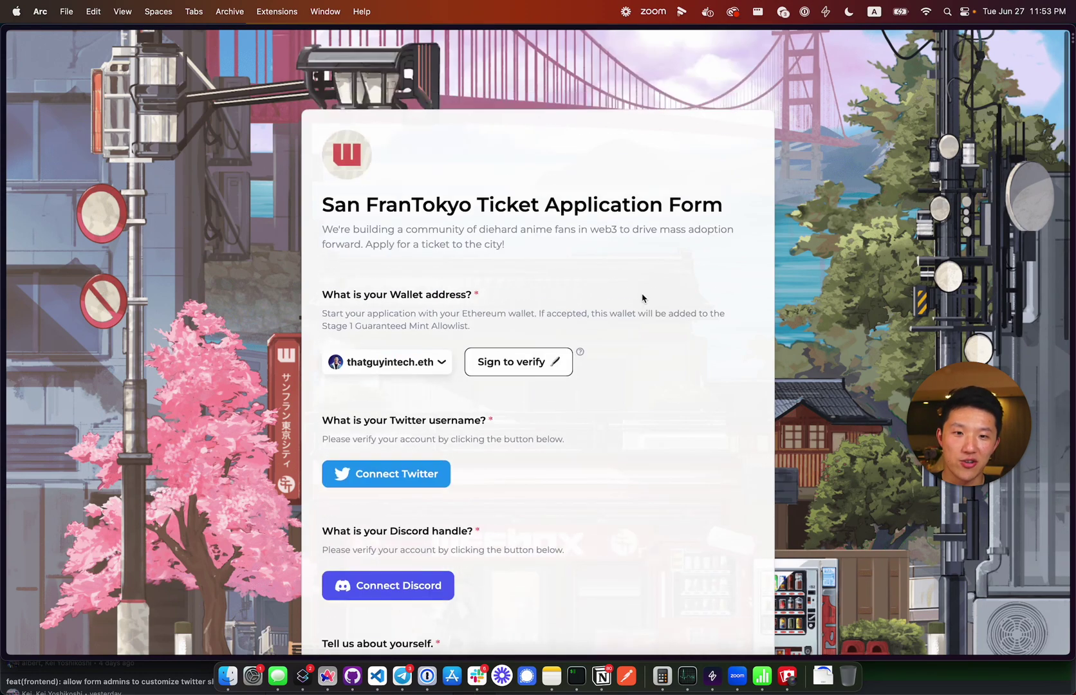
- Verify ownership of the connected Ethereum wallet by signing the form's signature request
{"action": "left_click", "coordinate": [554, 335]}
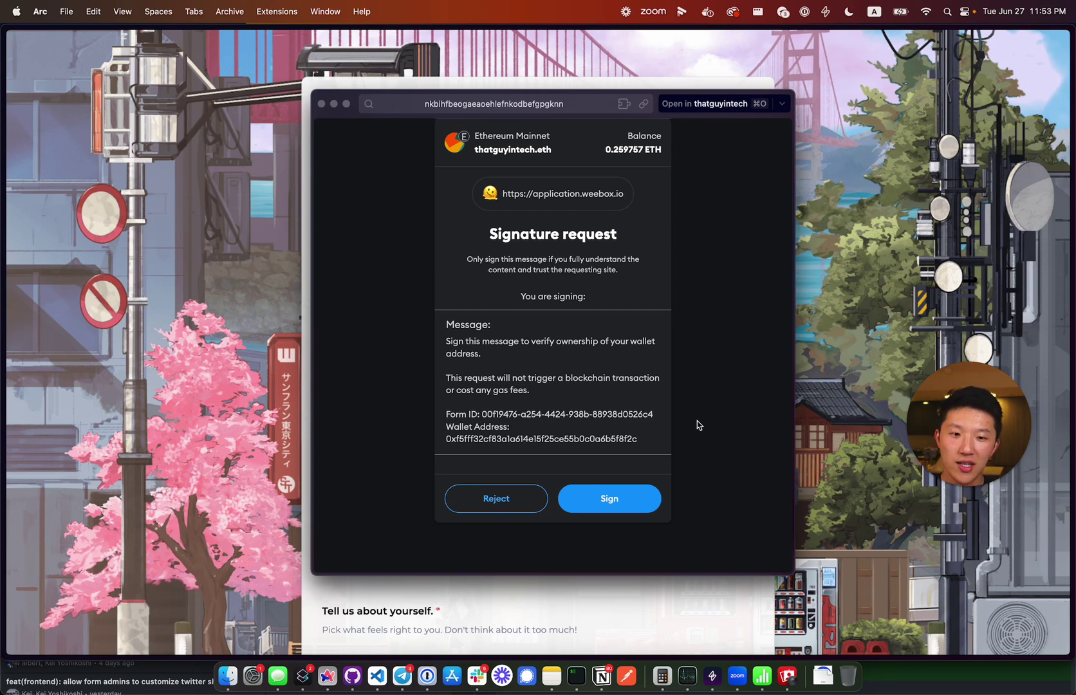
{"action": "left_click", "coordinate": [607, 499]}
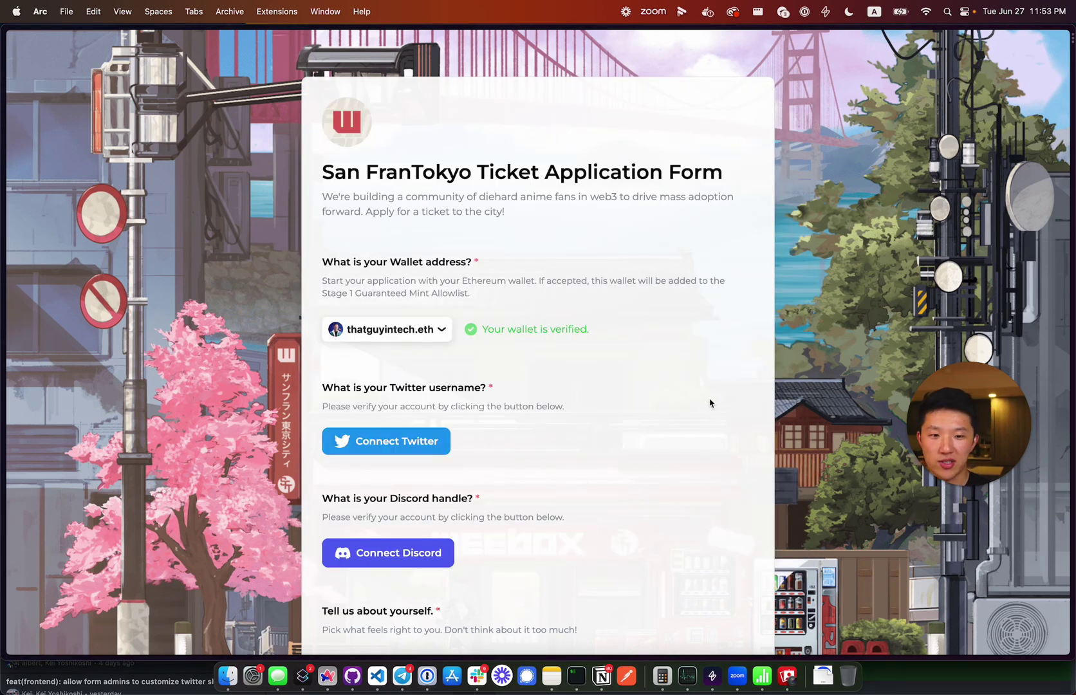
- Connect the Twitter account to the form and authorize DeForm to access it
{"action": "scroll", "coordinate": [676, 338], "scroll_direction": "down", "scroll_amount": 3}
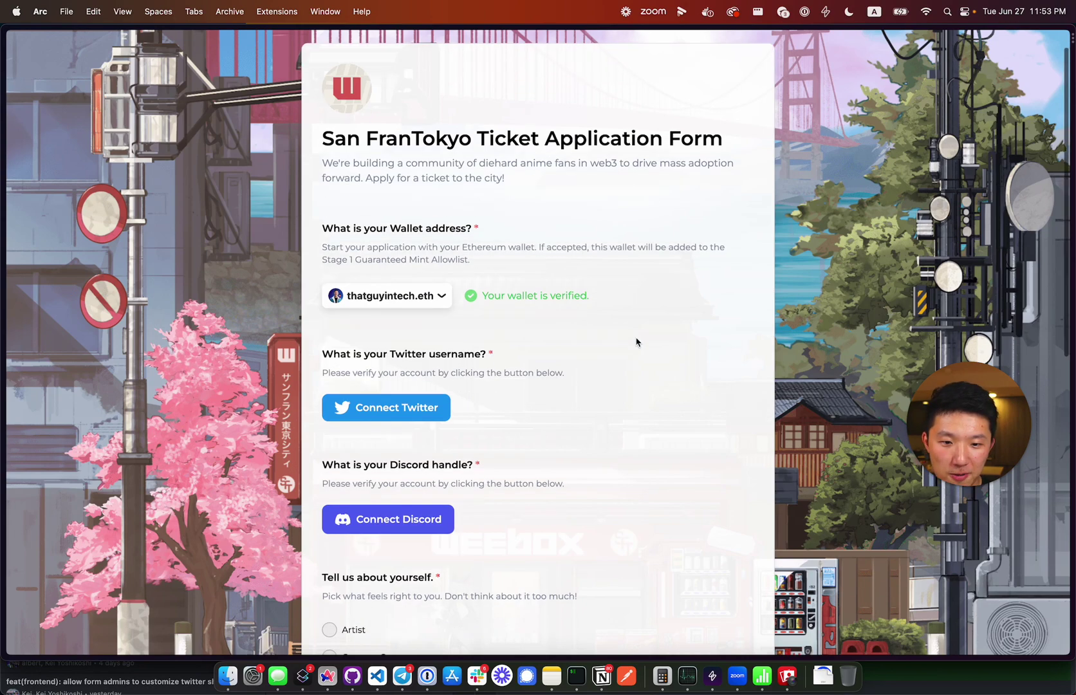
{"action": "left_click", "coordinate": [415, 335]}
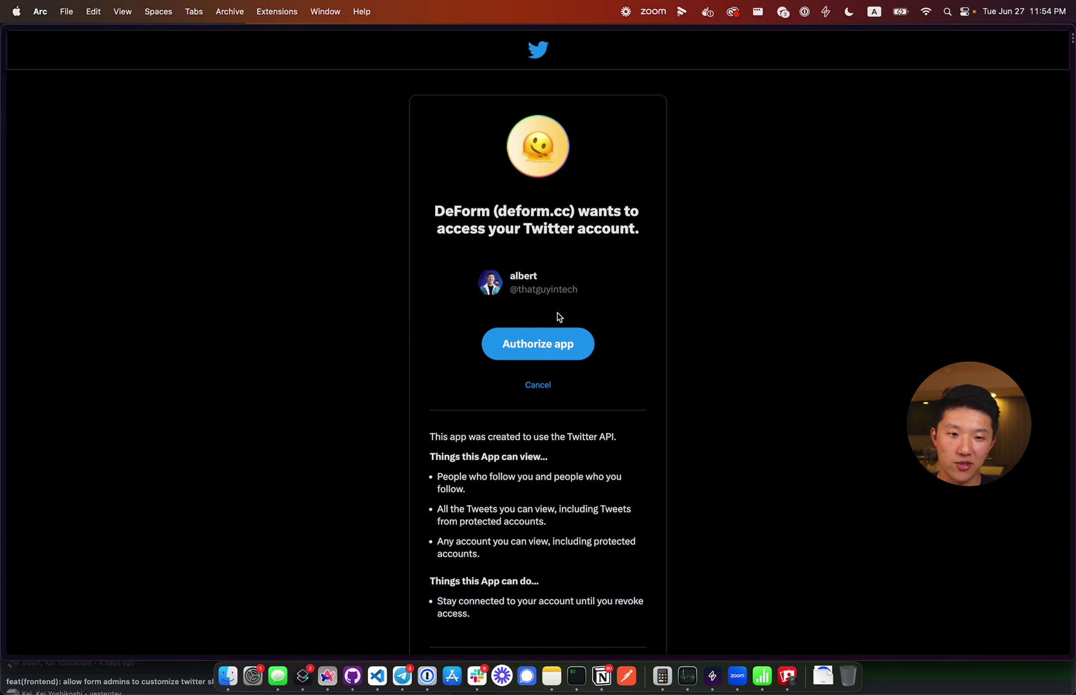
{"action": "left_click", "coordinate": [547, 344]}
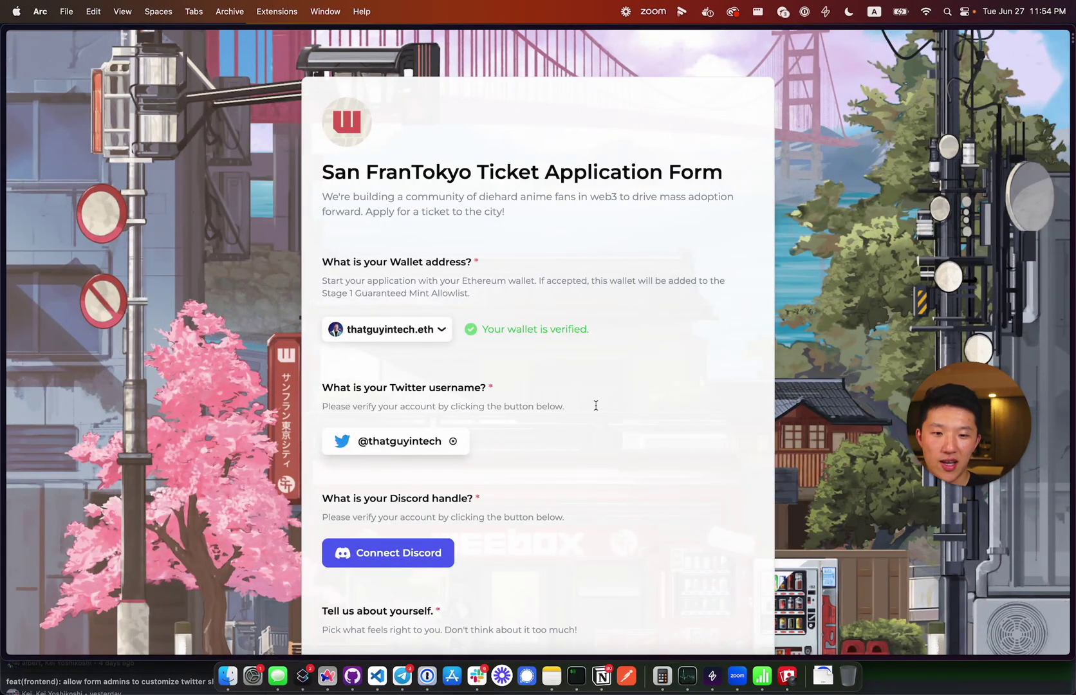
- Connect the Discord account to the form and authorize DeForm to access it
{"action": "scroll", "coordinate": [596, 407], "scroll_direction": "down", "scroll_amount": 5}
{"action": "left_click", "coordinate": [426, 325]}
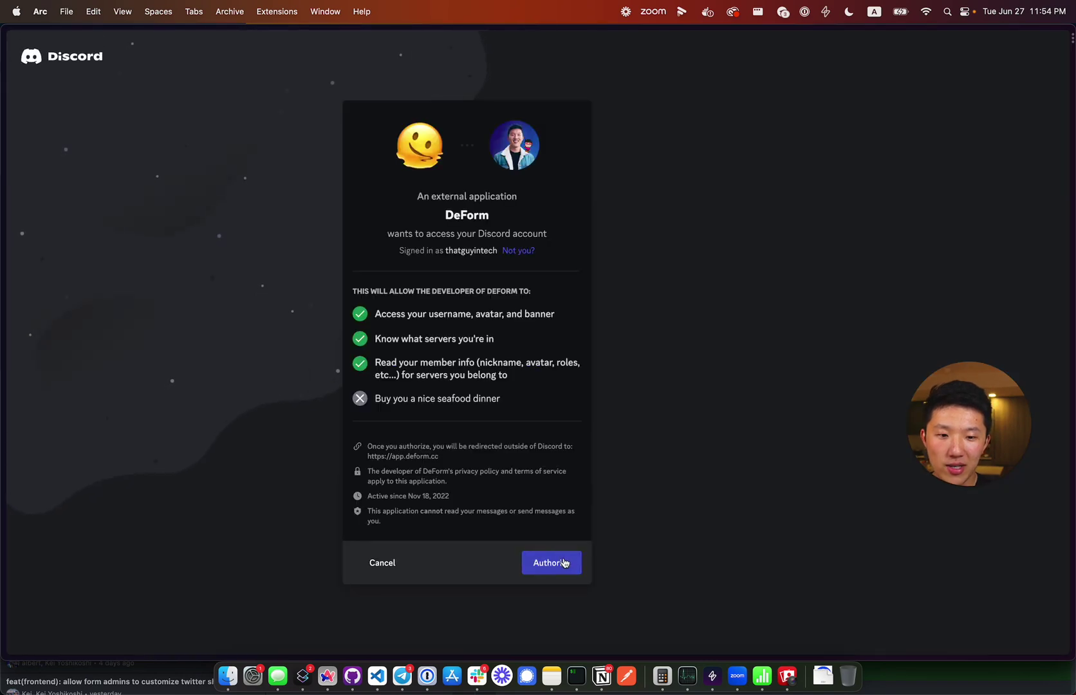
{"action": "left_click", "coordinate": [564, 564]}
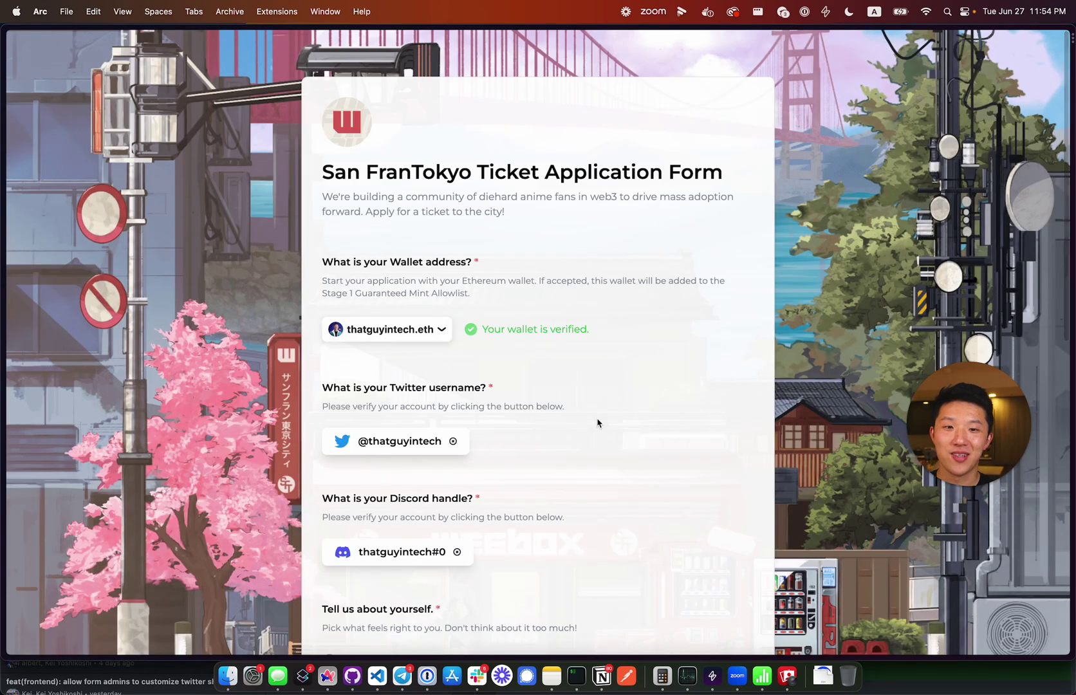
- Choose Builder/Founder as the answer to the "Tell us about yourself" question
{"action": "scroll", "coordinate": [602, 467], "scroll_direction": "down", "scroll_amount": 10}
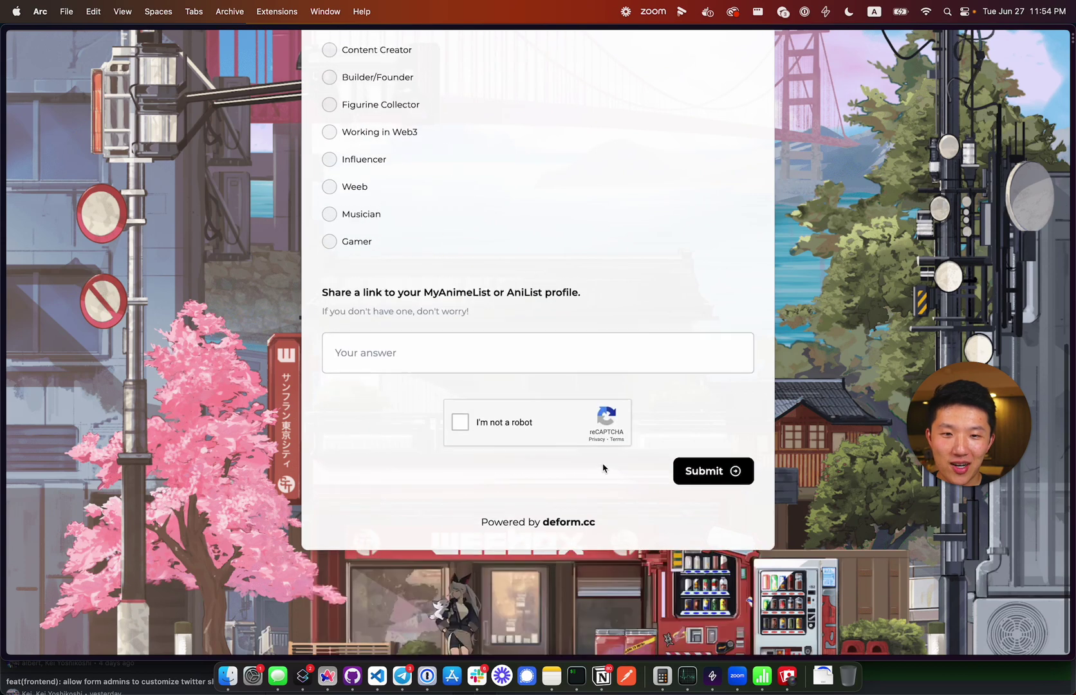
{"action": "scroll", "coordinate": [604, 468], "scroll_direction": "up", "scroll_amount": 3}
{"action": "scroll", "coordinate": [603, 468], "scroll_direction": "down", "scroll_amount": 1}
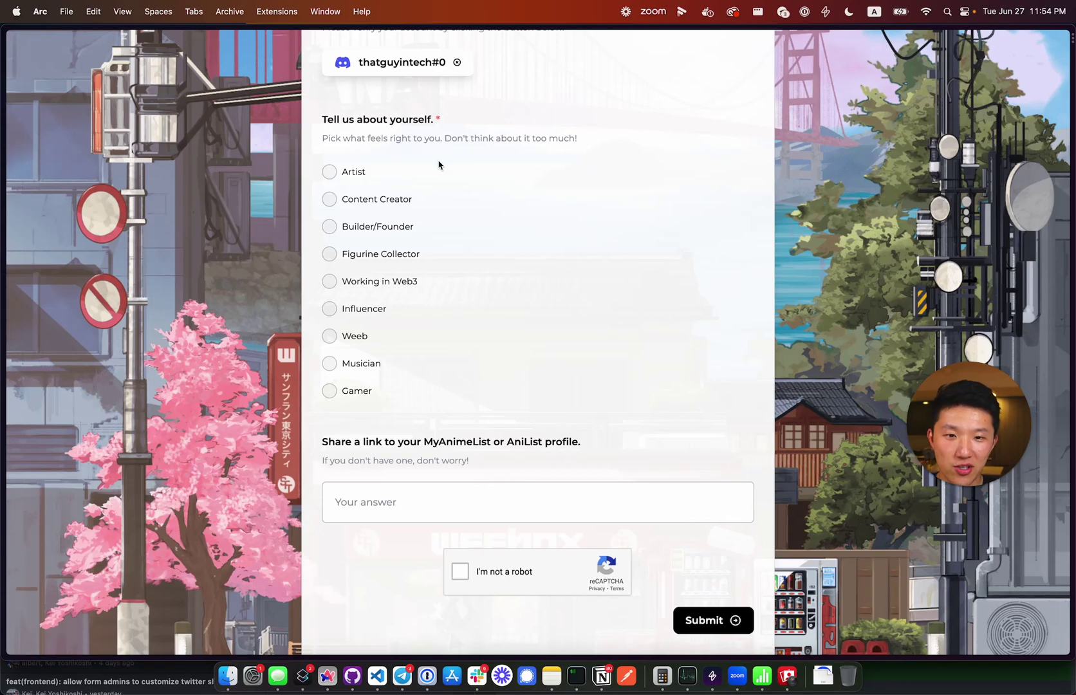
{"action": "left_click", "coordinate": [394, 229]}
{"action": "scroll", "coordinate": [509, 416], "scroll_direction": "down", "scroll_amount": 5}
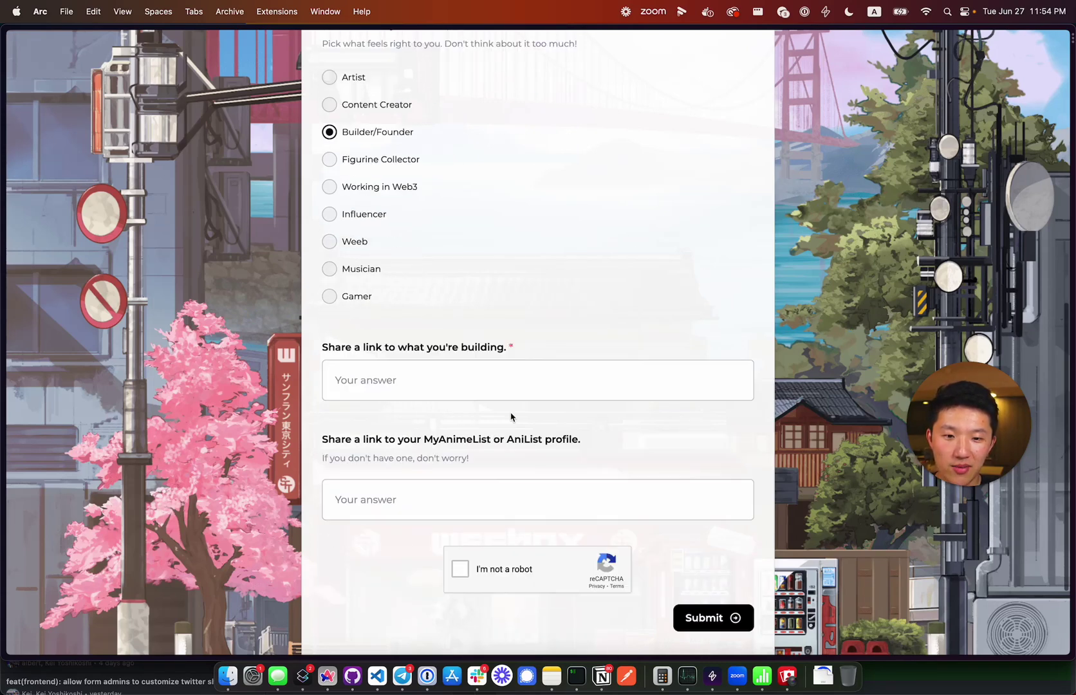
{"action": "left_click", "coordinate": [449, 310]}
{"action": "type", "text": "ht"}
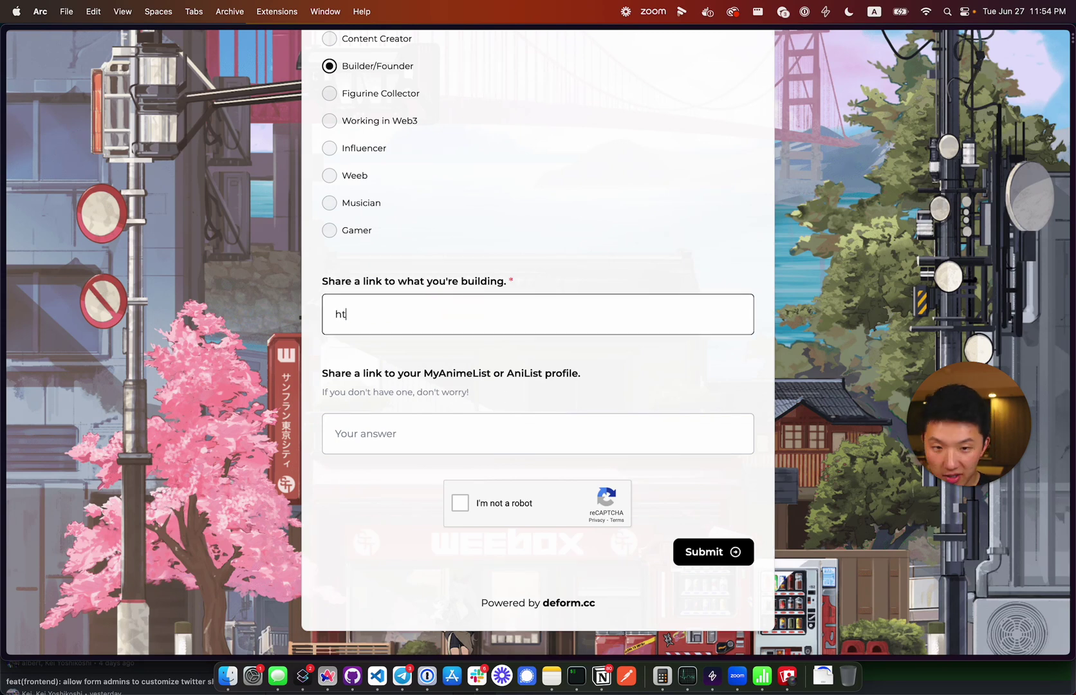
{"action": "type", "text": "tps://deform.cc"}
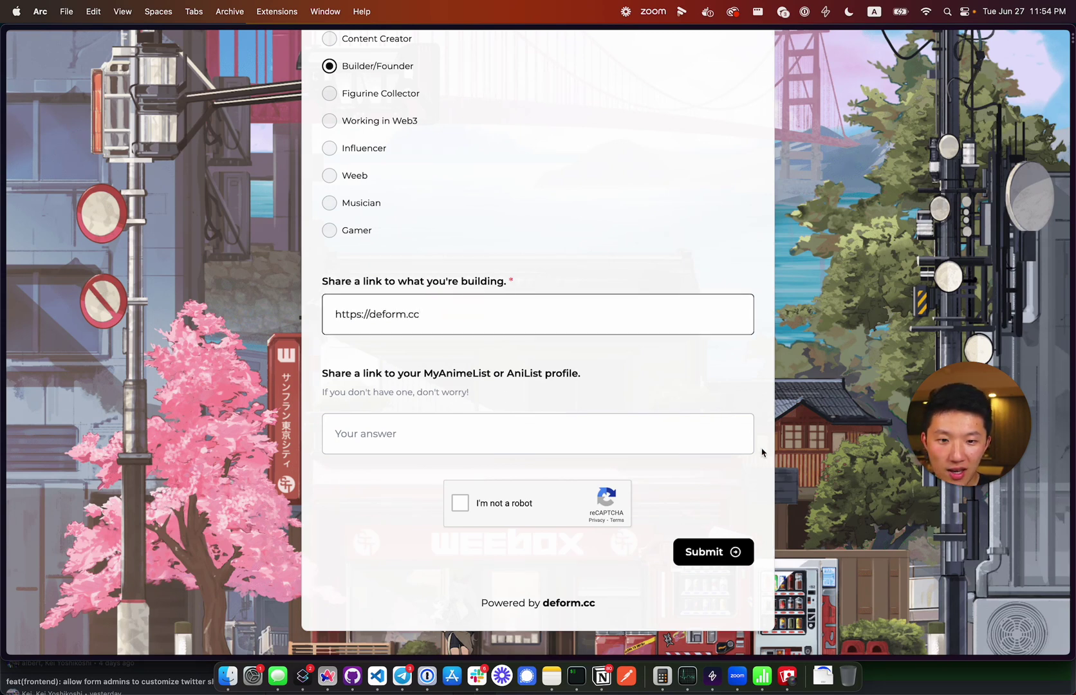
- Answer the MyAnimeList or AniList profile question with "I just watch on Crunchyroll"
{"action": "scroll", "coordinate": [764, 451], "scroll_direction": "down", "scroll_amount": 2}
{"action": "left_click", "coordinate": [567, 370]}
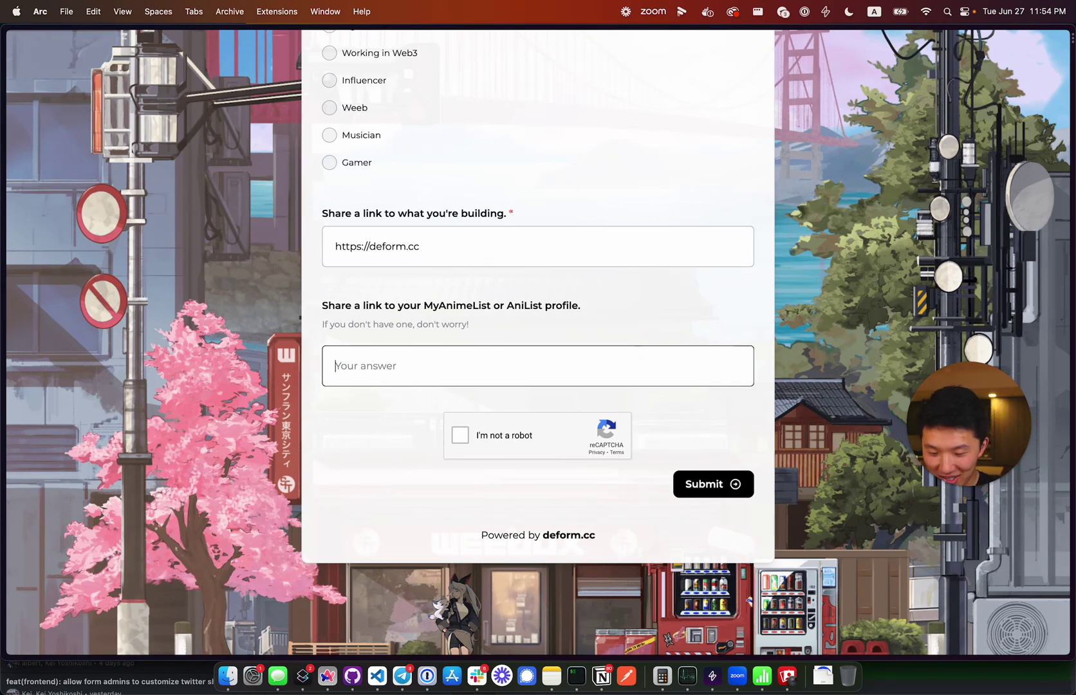
{"action": "type", "text": "I just watch "}
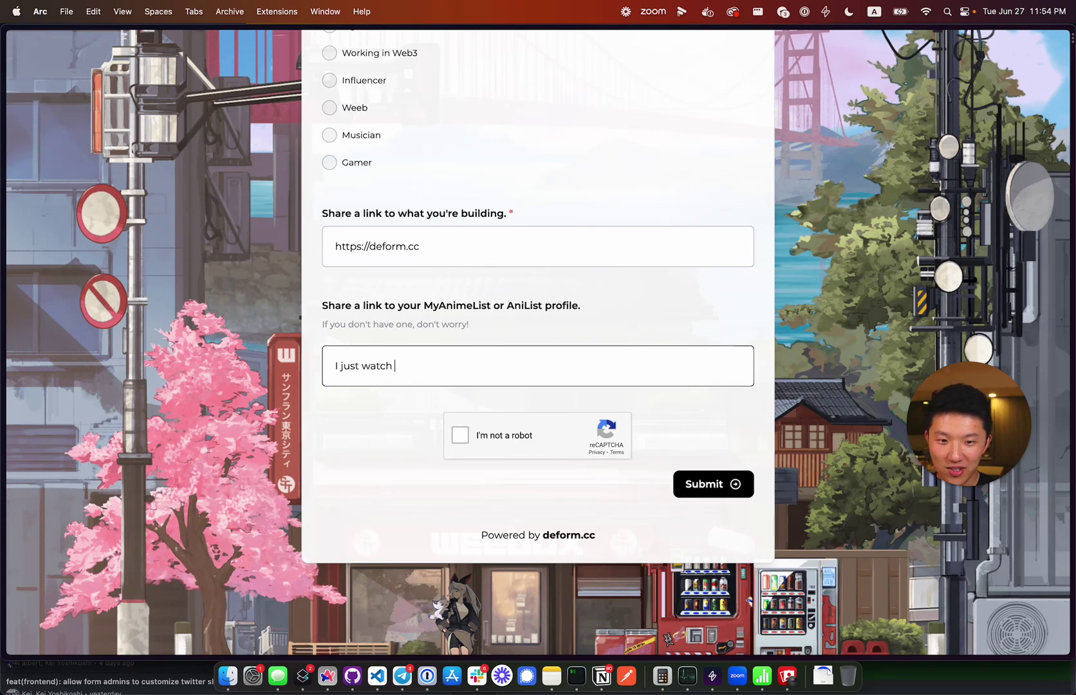
{"action": "type", "text": "on Crunchyroll"}
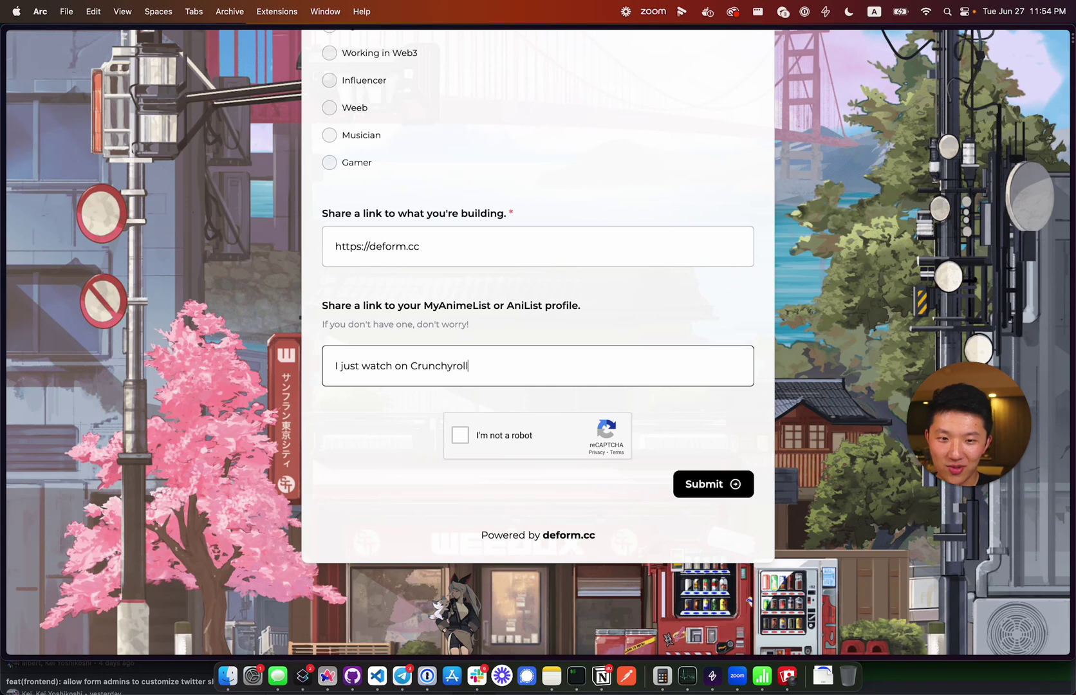
- Complete the reCAPTCHA check and submit the San FranTokyo ticket application
{"action": "left_click", "coordinate": [460, 435]}
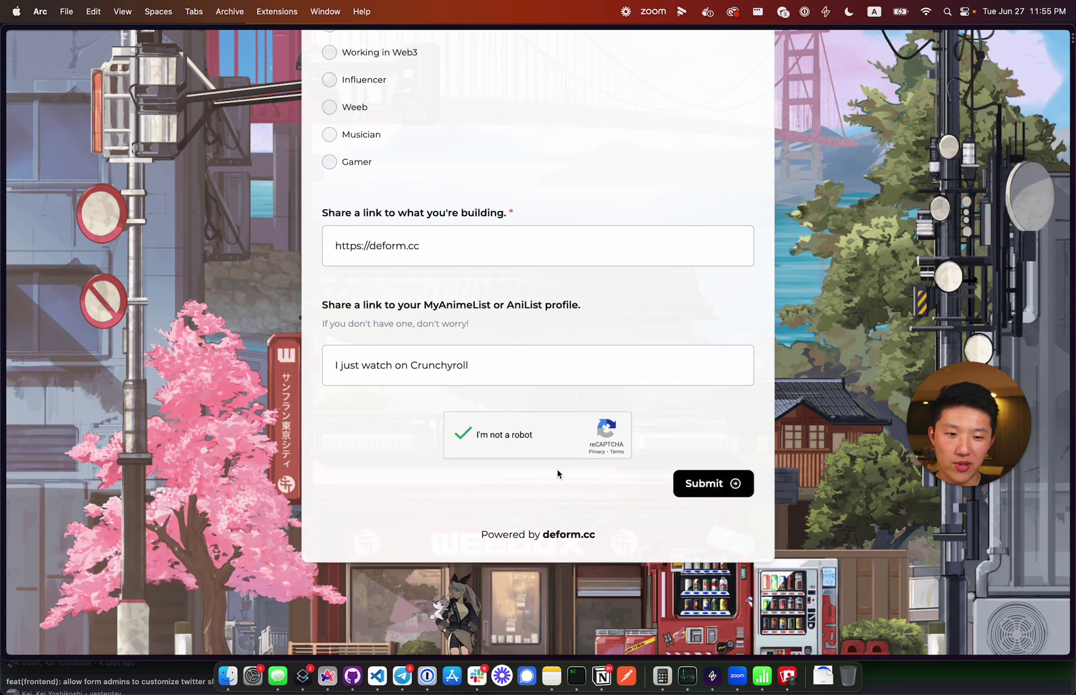
{"action": "left_click", "coordinate": [701, 490]}
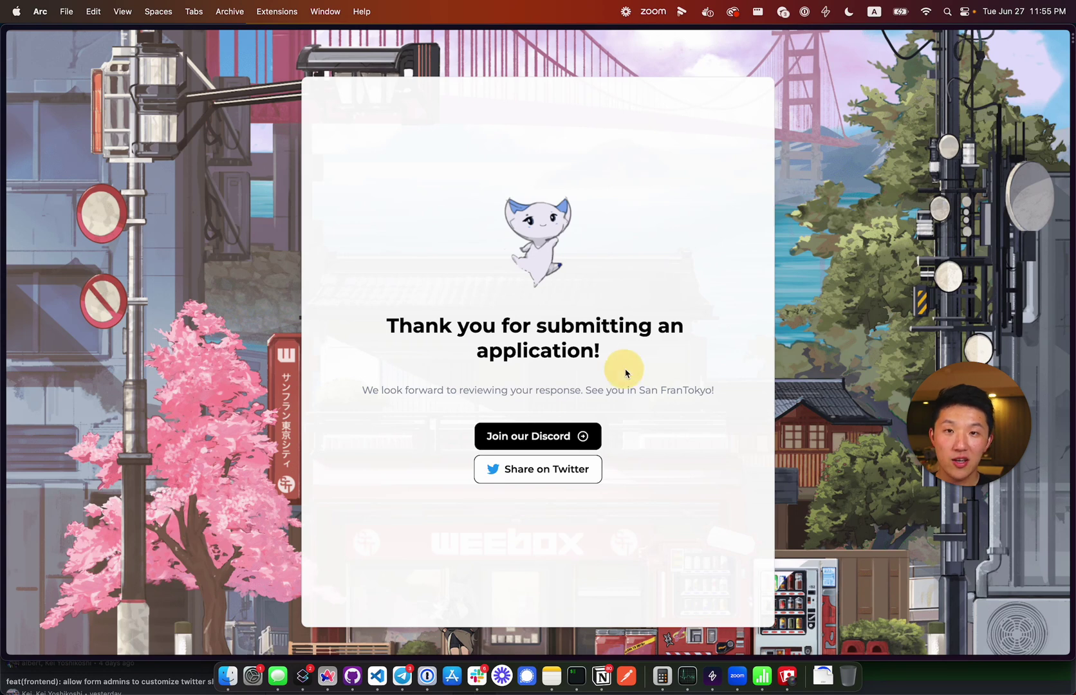
{"action": "scroll", "coordinate": [625, 365], "scroll_direction": "down", "scroll_amount": 2}
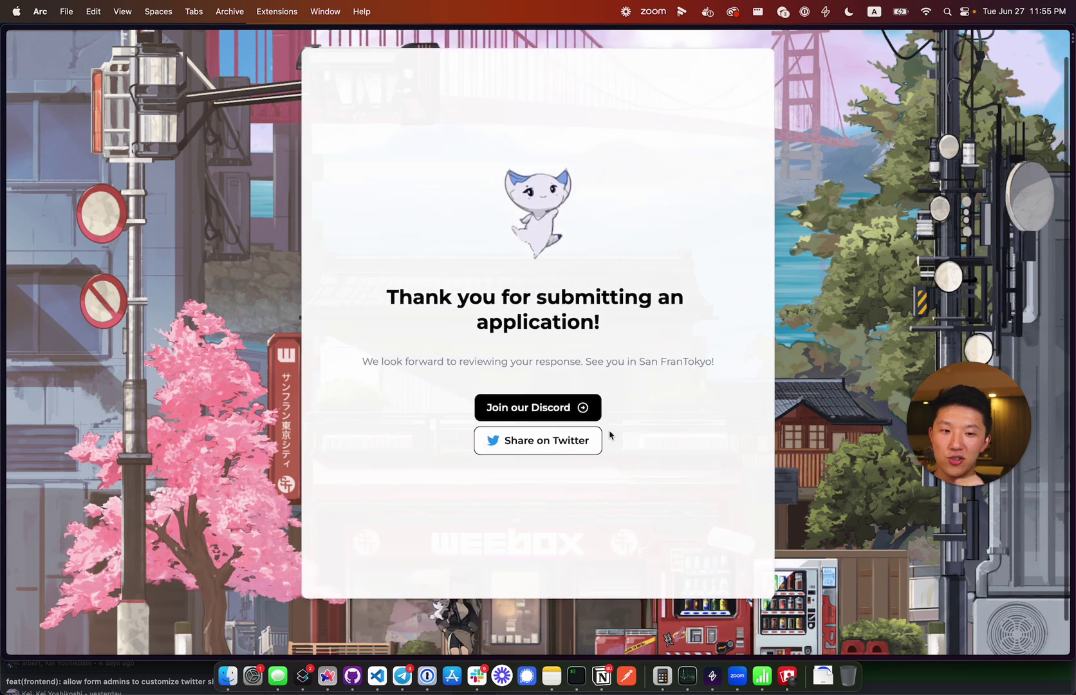
{"action": "scroll", "coordinate": [580, 444], "scroll_direction": "up", "scroll_amount": 2}
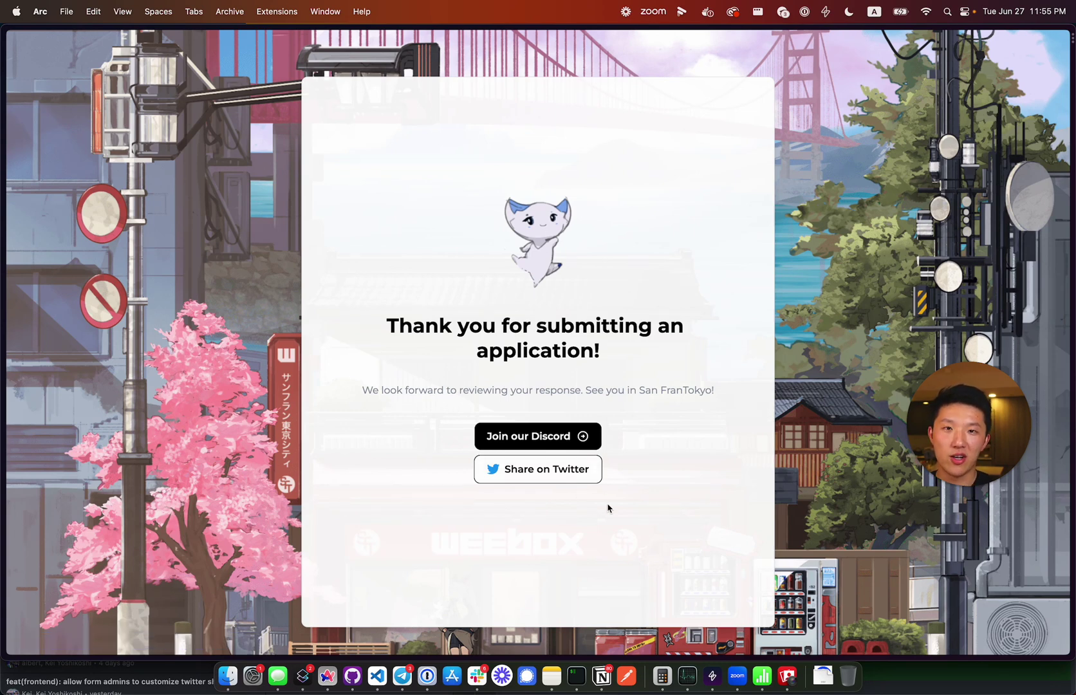
- Open the pre-filled tweet for sharing the application on Twitter, review it and close it without posting
{"action": "left_click", "coordinate": [568, 476]}
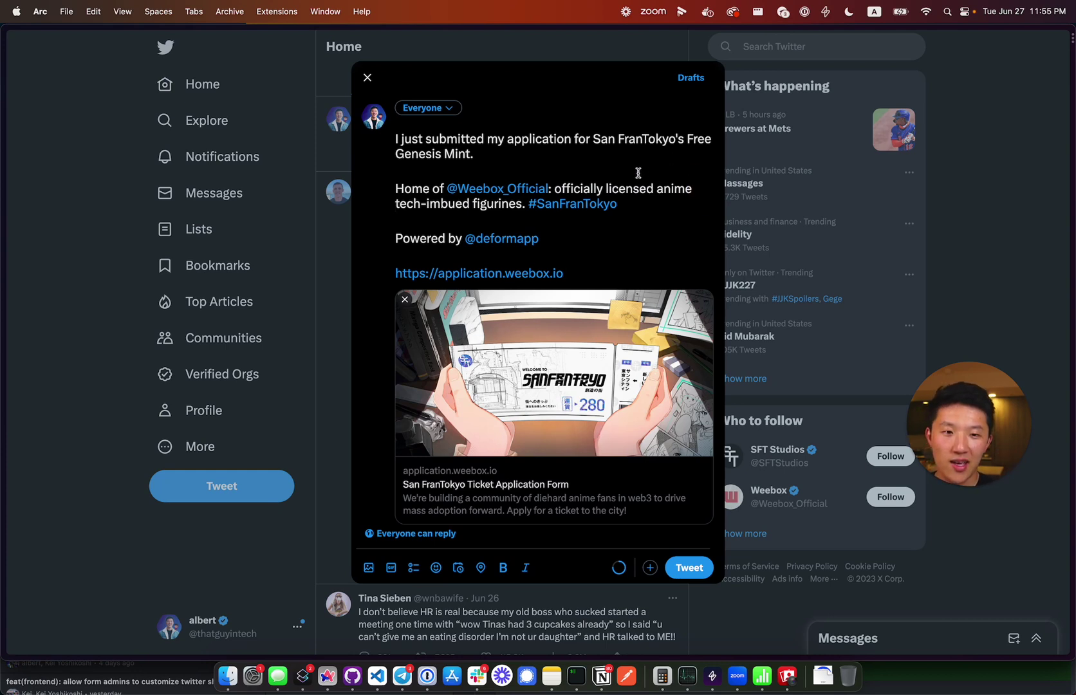
{"action": "left_click", "coordinate": [680, 182]}
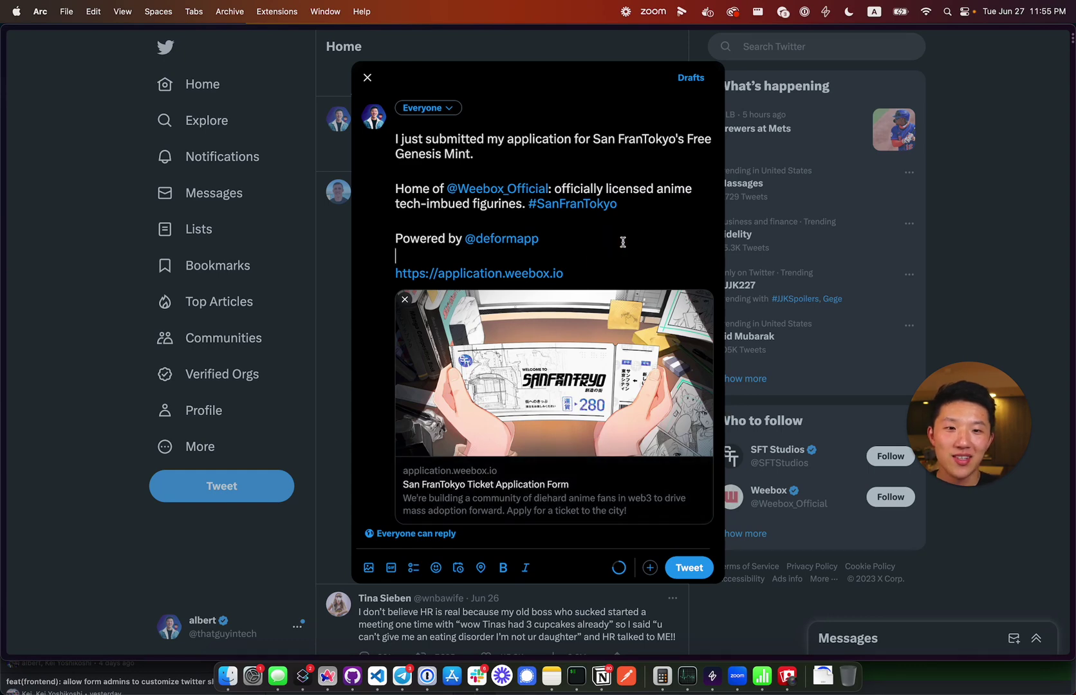
{"action": "key", "text": "super+w"}
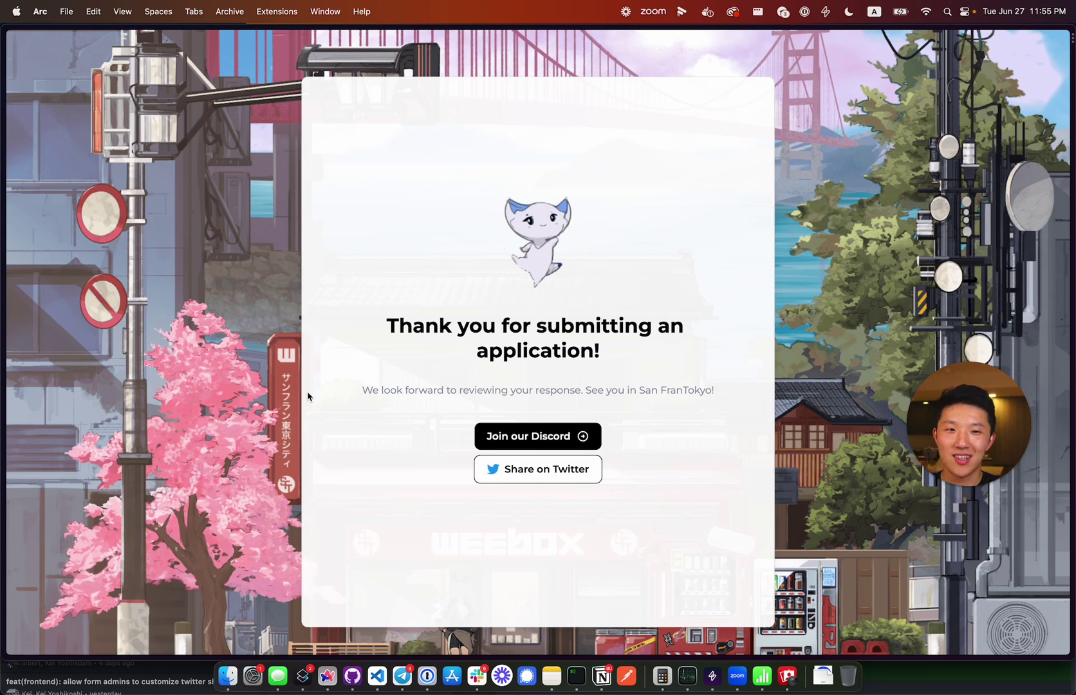
{"action": "mouse_move", "coordinate": [958, 425]}
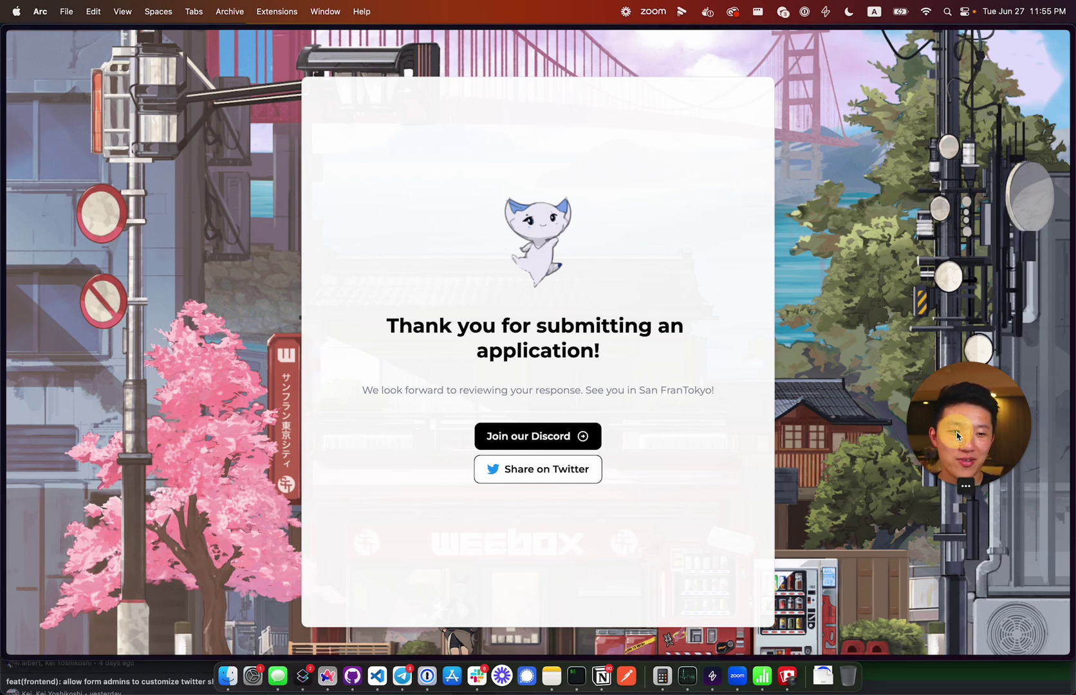
{"action": "left_click", "coordinate": [966, 486]}
{"action": "left_click", "coordinate": [956, 488]}
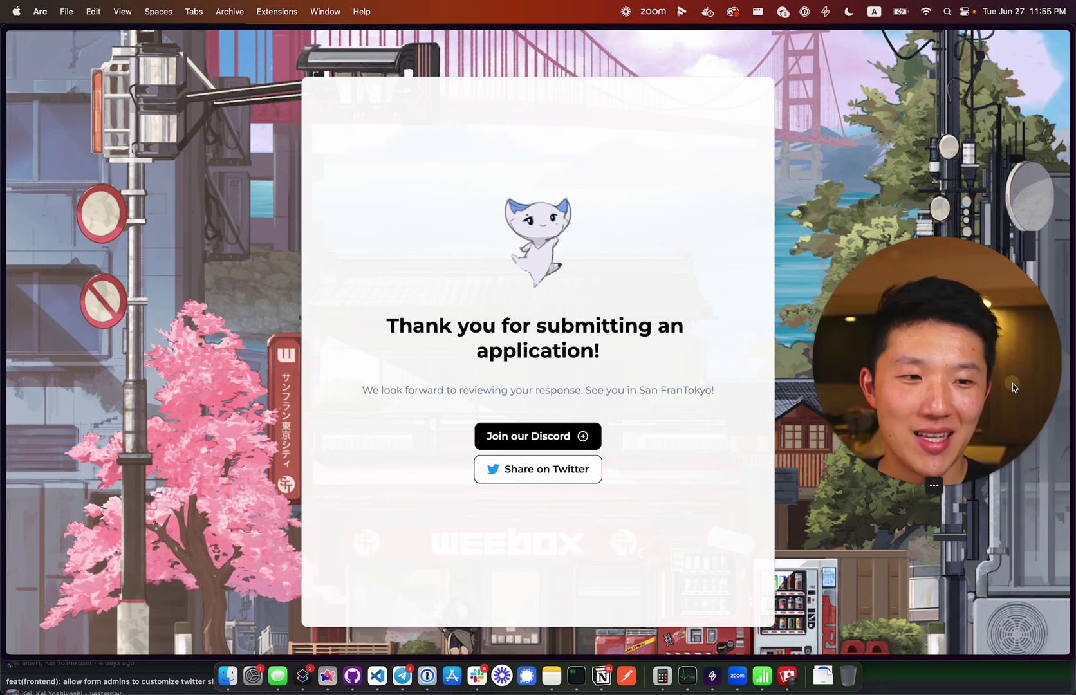
{"action": "left_click_drag", "start_coordinate": [925, 368], "coordinate": [899, 368]}
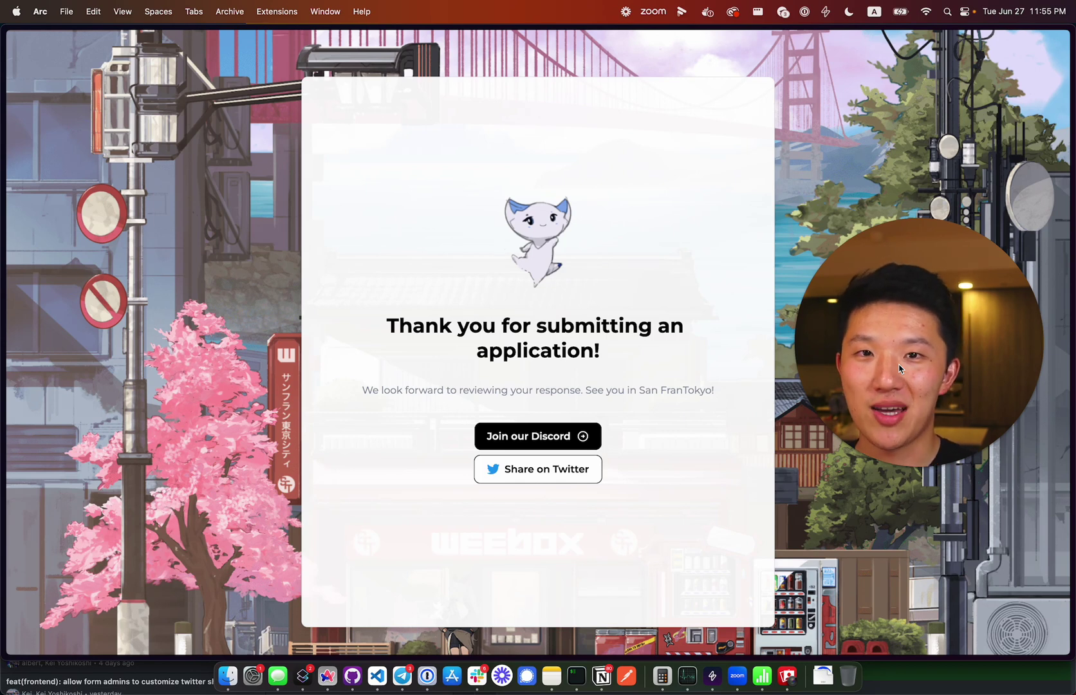
{"action": "left_click", "coordinate": [898, 467]}
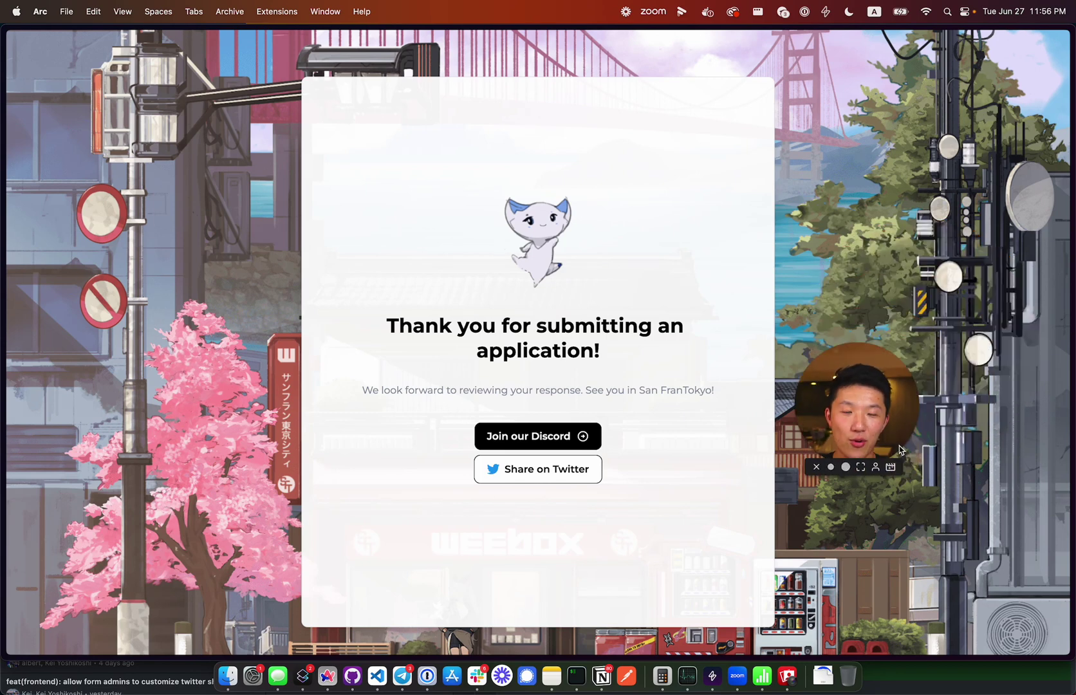
{"action": "left_click_drag", "start_coordinate": [863, 445], "coordinate": [978, 358]}
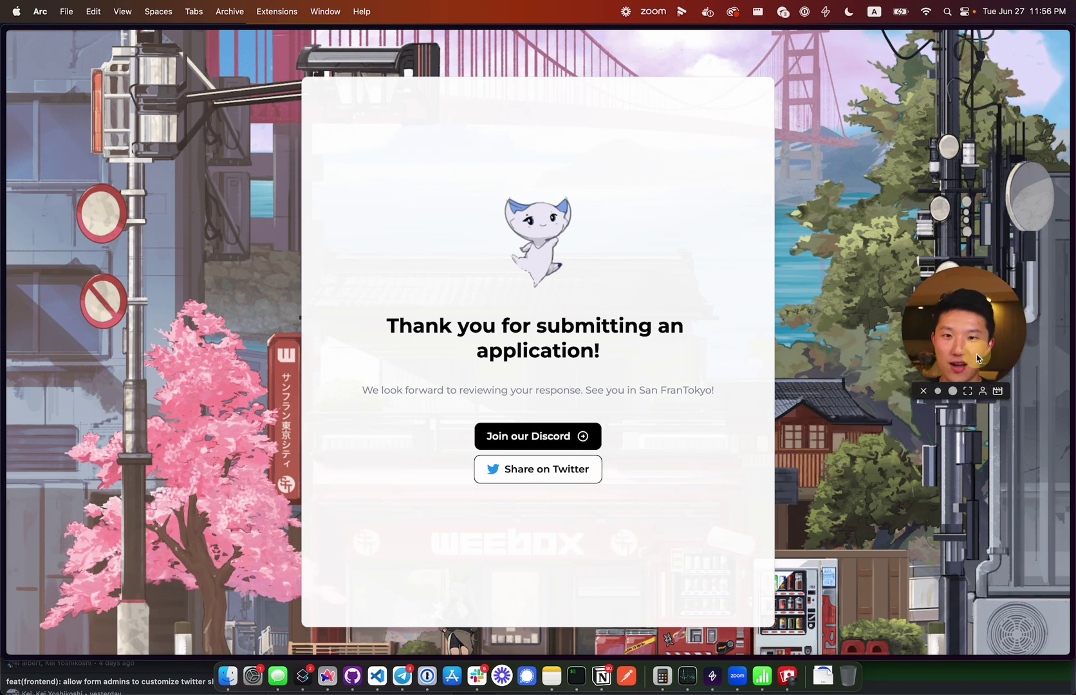
- Switch to the DeForm editor for "The Currency NFT - Signup List" and deselect the wallet address question
{"action": "mouse_move", "coordinate": [5, 240]}
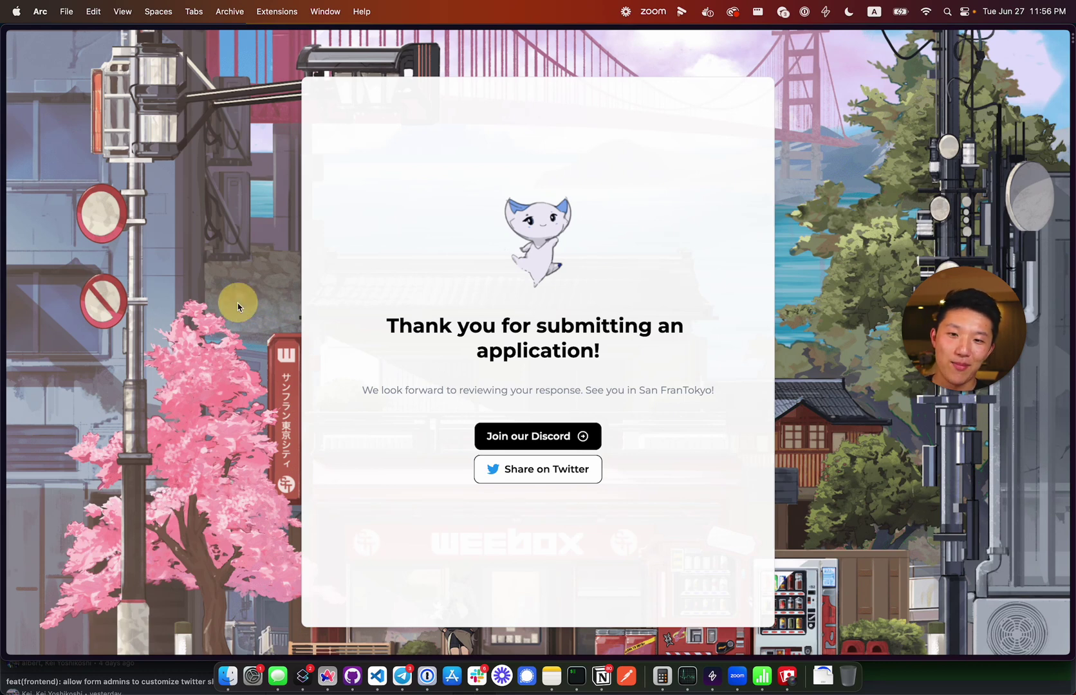
{"action": "mouse_move", "coordinate": [2, 290]}
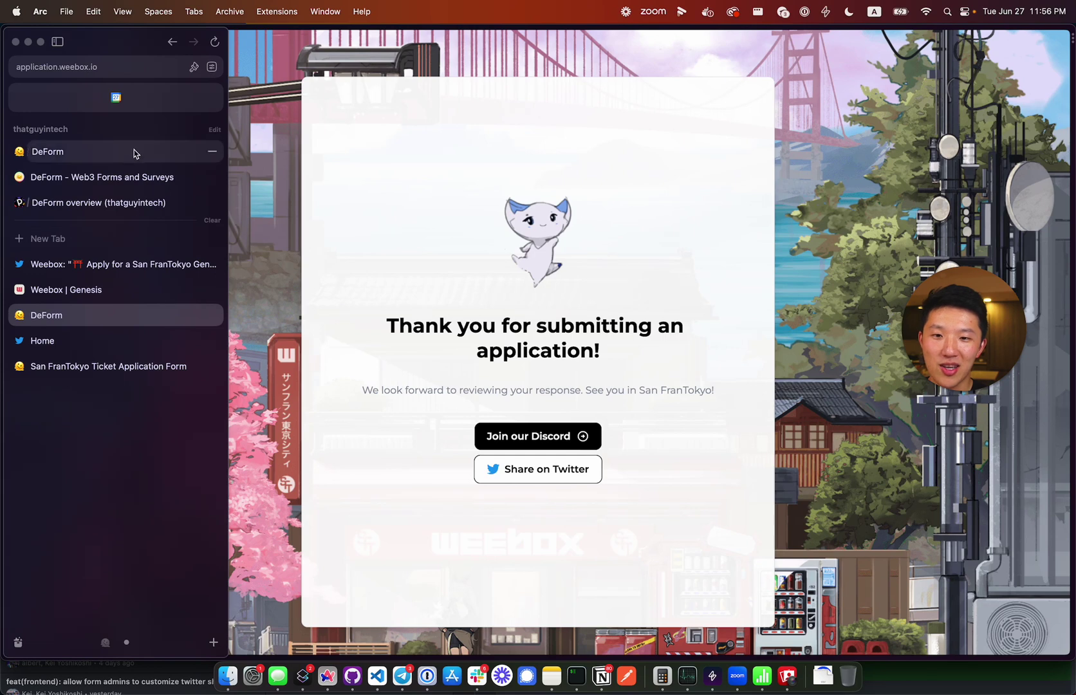
{"action": "left_click", "coordinate": [101, 158]}
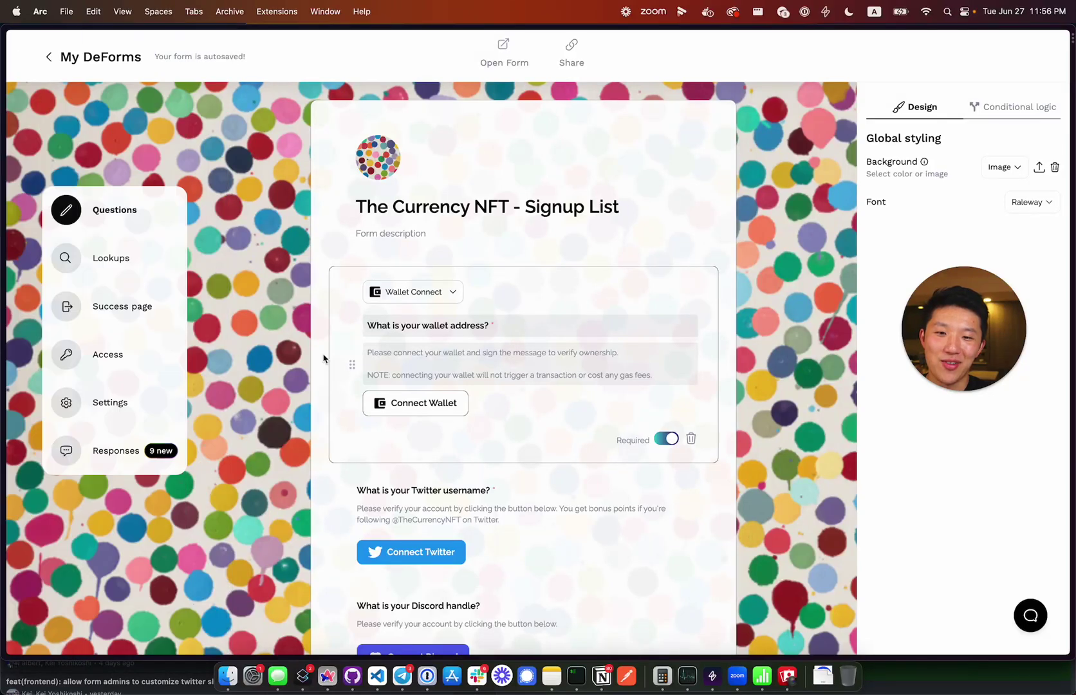
{"action": "scroll", "coordinate": [444, 480], "scroll_direction": "down", "scroll_amount": 5}
{"action": "scroll", "coordinate": [444, 480], "scroll_direction": "up", "scroll_amount": 5}
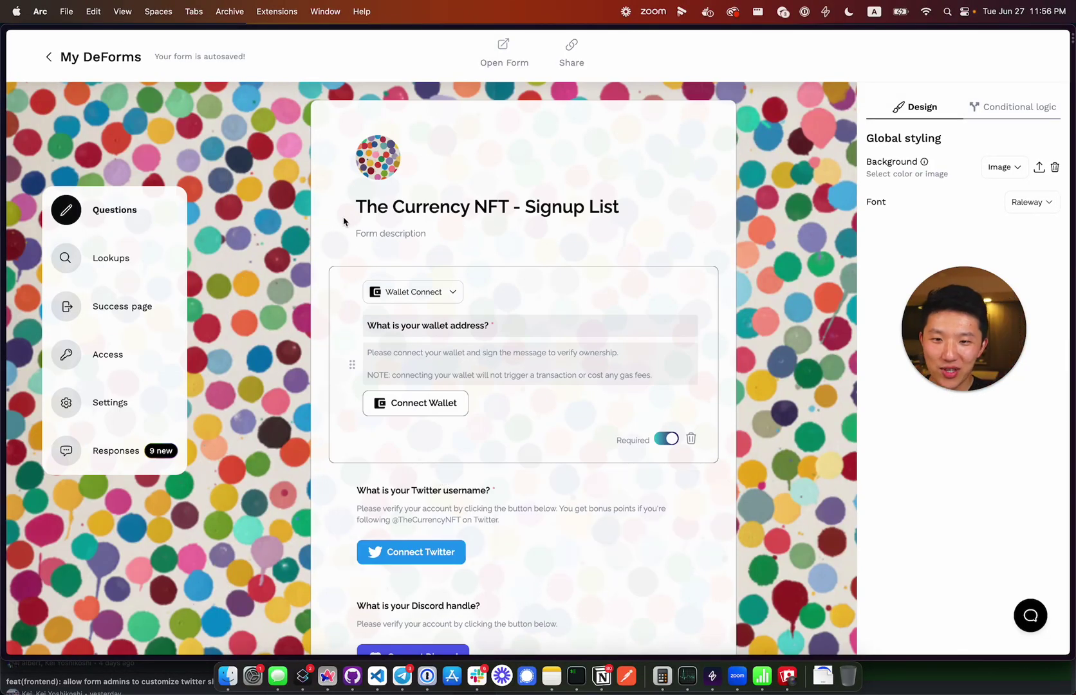
{"action": "left_click", "coordinate": [254, 277]}
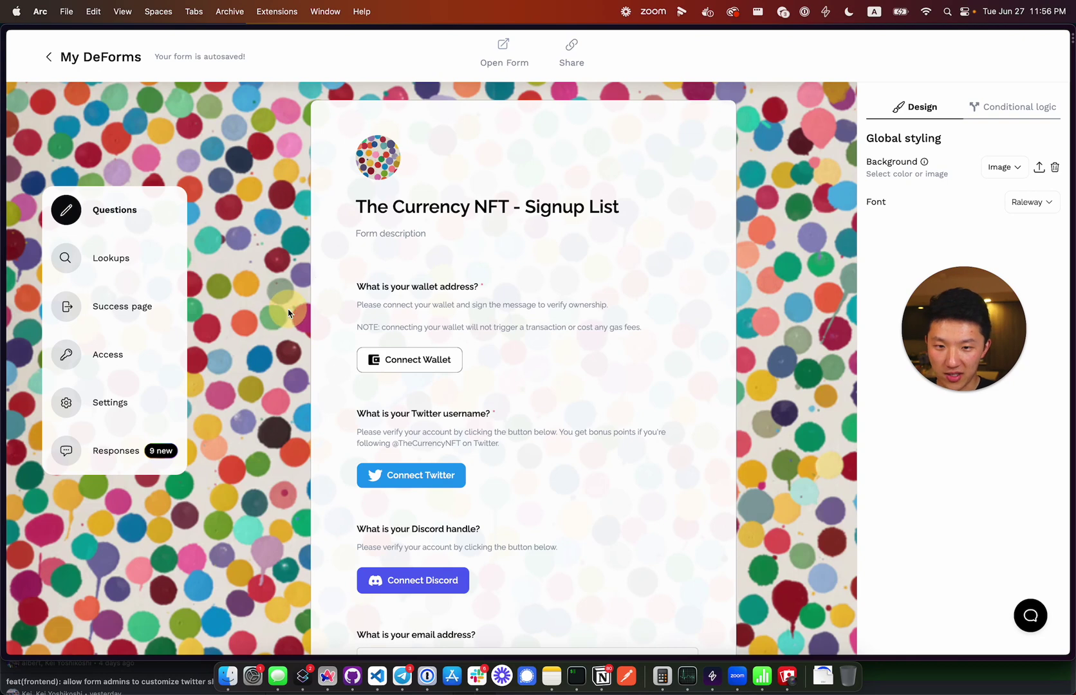
- Open deform.cc in a new browser tab
{"action": "key", "text": "super+t"}
{"action": "type", "text": "deform.cc"}
{"action": "key", "text": "Return"}
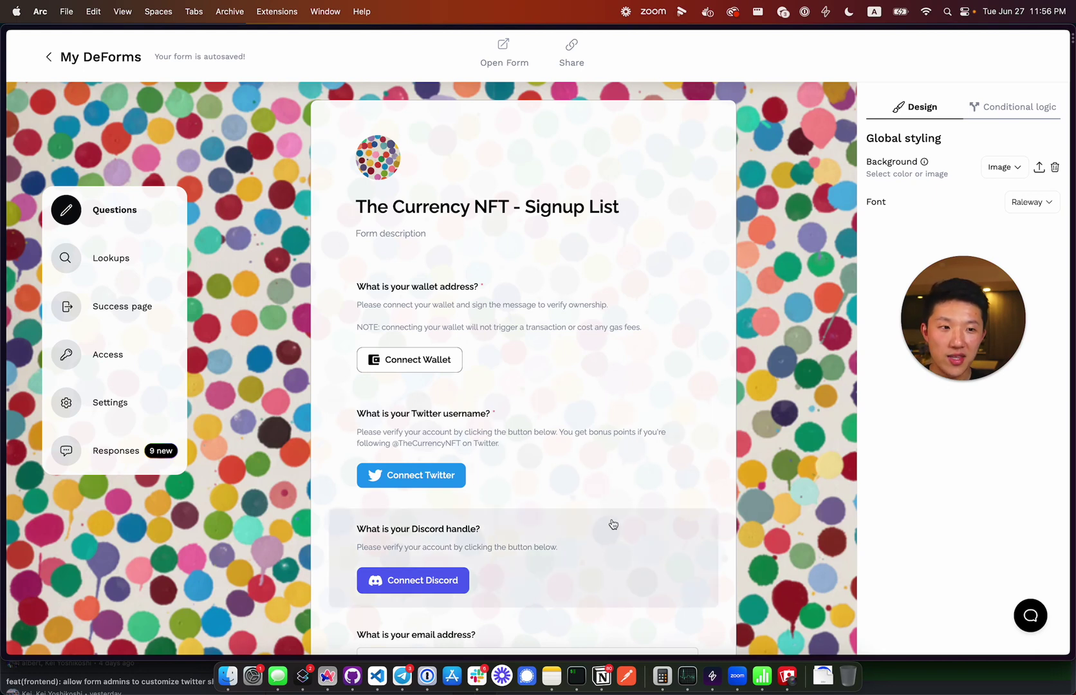
{"action": "left_click_drag", "start_coordinate": [956, 350], "coordinate": [919, 412]}
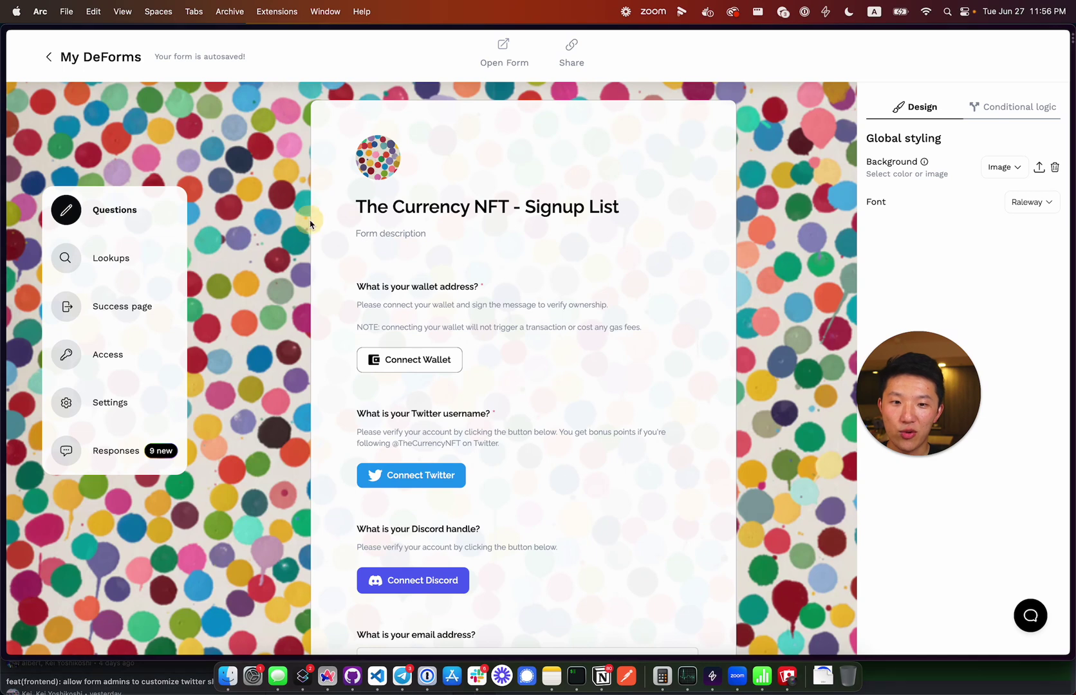
- Look through all questions of the signup form, from the wallet address to the web3 rating scale
{"action": "scroll", "coordinate": [526, 160], "scroll_direction": "down", "scroll_amount": 5}
{"action": "scroll", "coordinate": [526, 162], "scroll_direction": "up", "scroll_amount": 5}
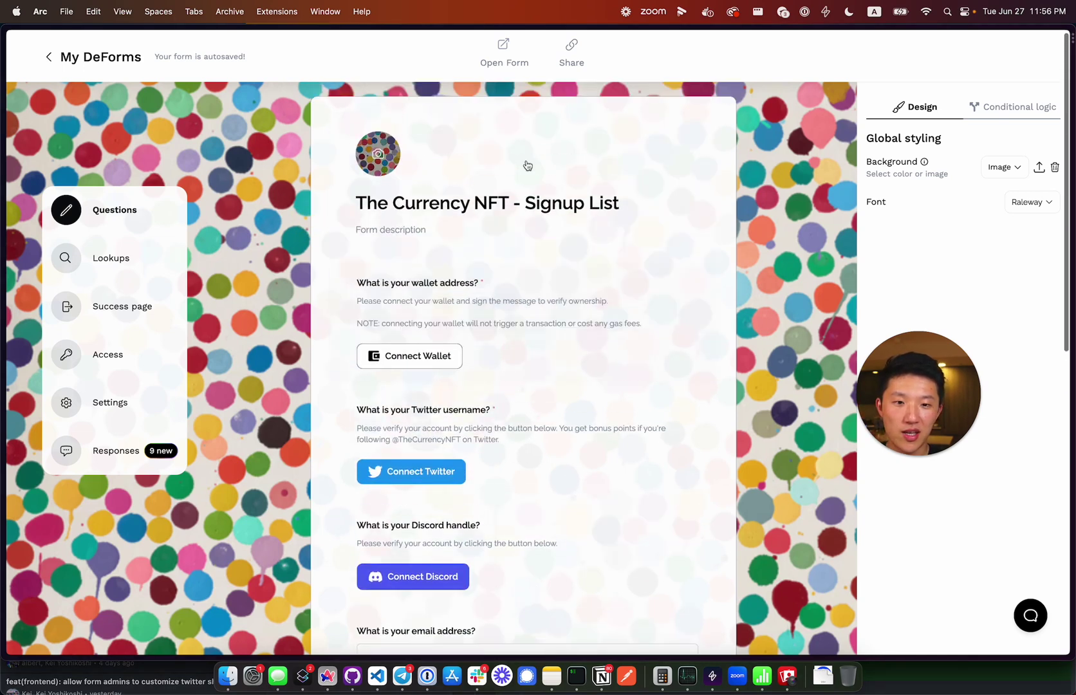
{"action": "scroll", "coordinate": [552, 390], "scroll_direction": "down", "scroll_amount": 12}
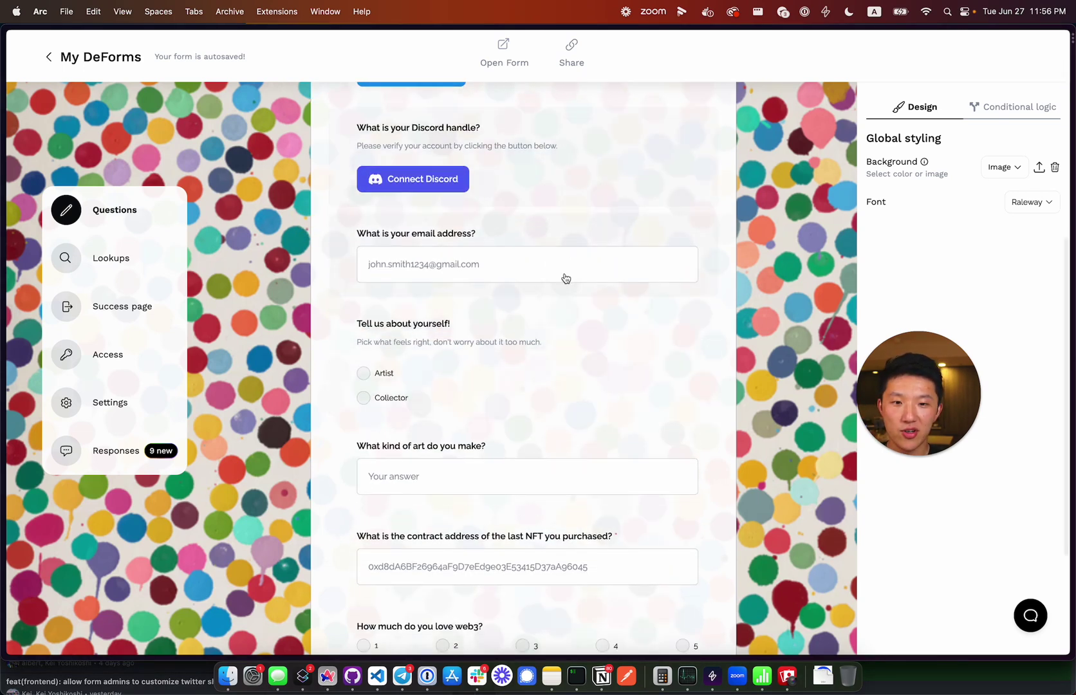
{"action": "scroll", "coordinate": [605, 384], "scroll_direction": "down", "scroll_amount": 3}
{"action": "scroll", "coordinate": [607, 385], "scroll_direction": "down", "scroll_amount": 1}
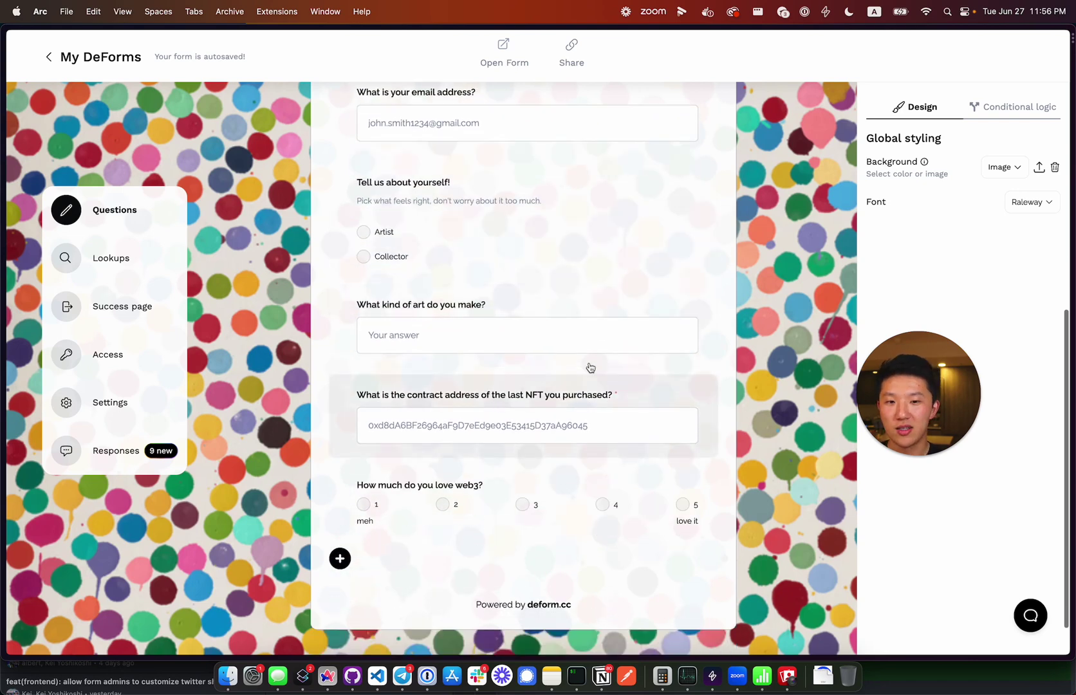
{"action": "scroll", "coordinate": [564, 315], "scroll_direction": "up", "scroll_amount": 1}
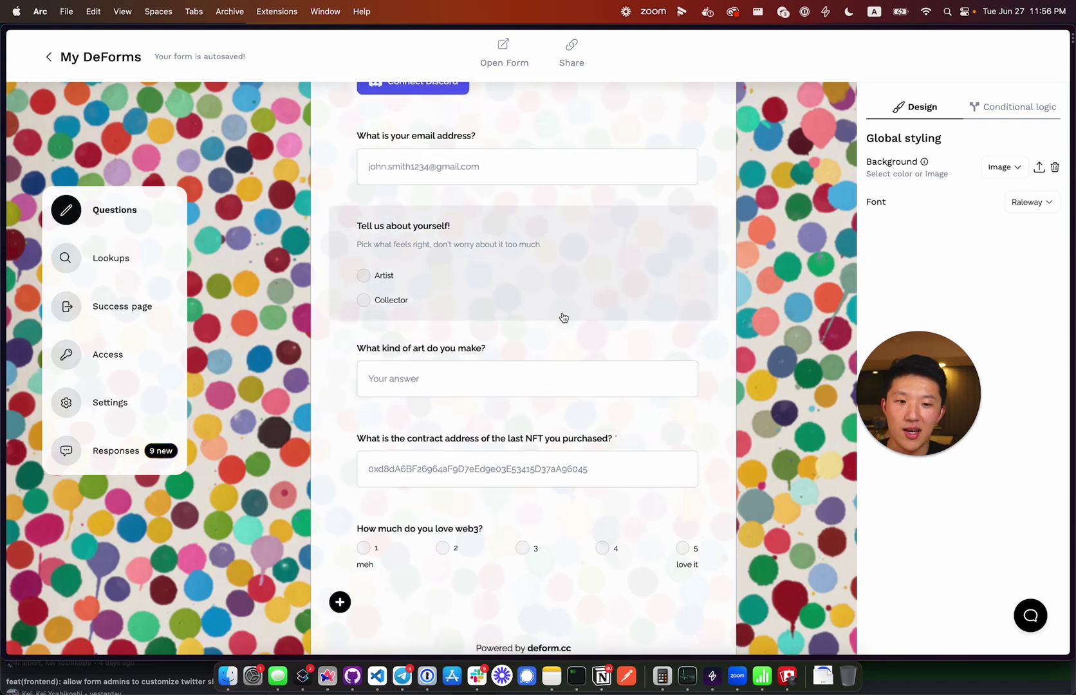
{"action": "scroll", "coordinate": [550, 452], "scroll_direction": "down", "scroll_amount": 1}
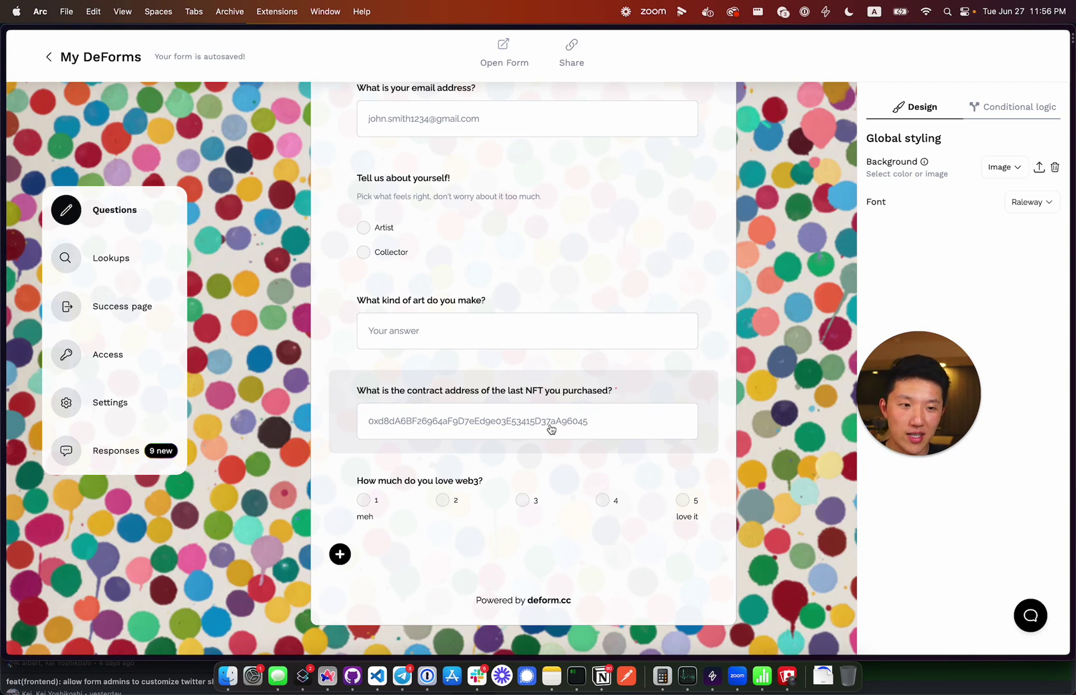
{"action": "left_click_drag", "start_coordinate": [925, 388], "coordinate": [798, 386]}
{"action": "scroll", "coordinate": [707, 137], "scroll_direction": "up", "scroll_amount": 10}
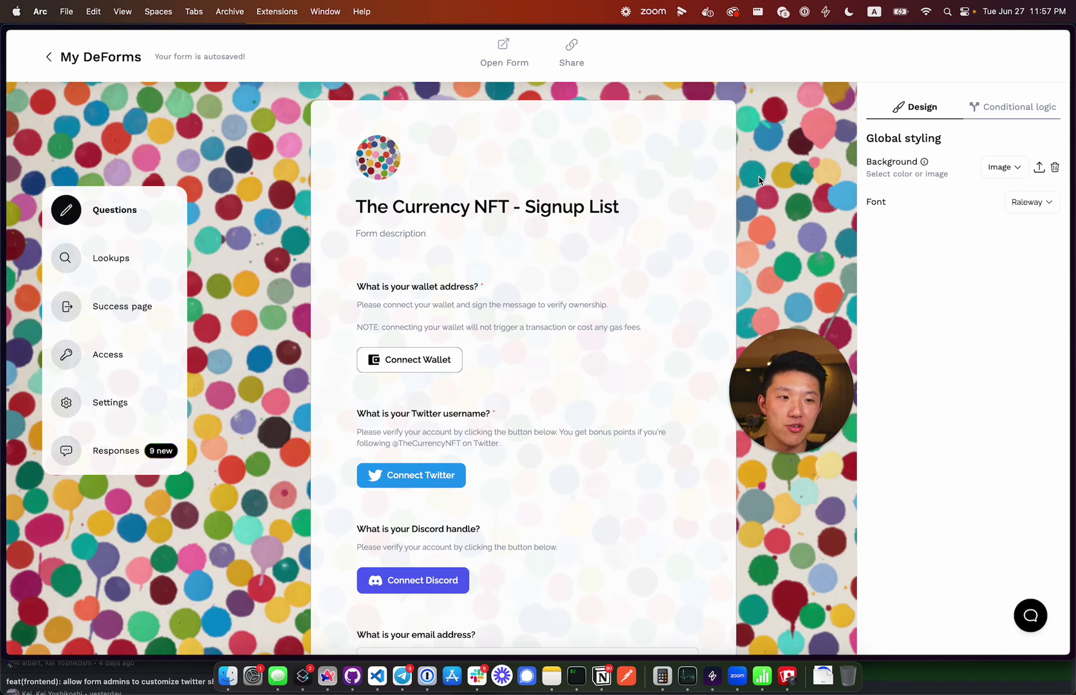
- Browse the fonts available in the form's global styling and close the list without choosing one
{"action": "left_click", "coordinate": [1030, 203]}
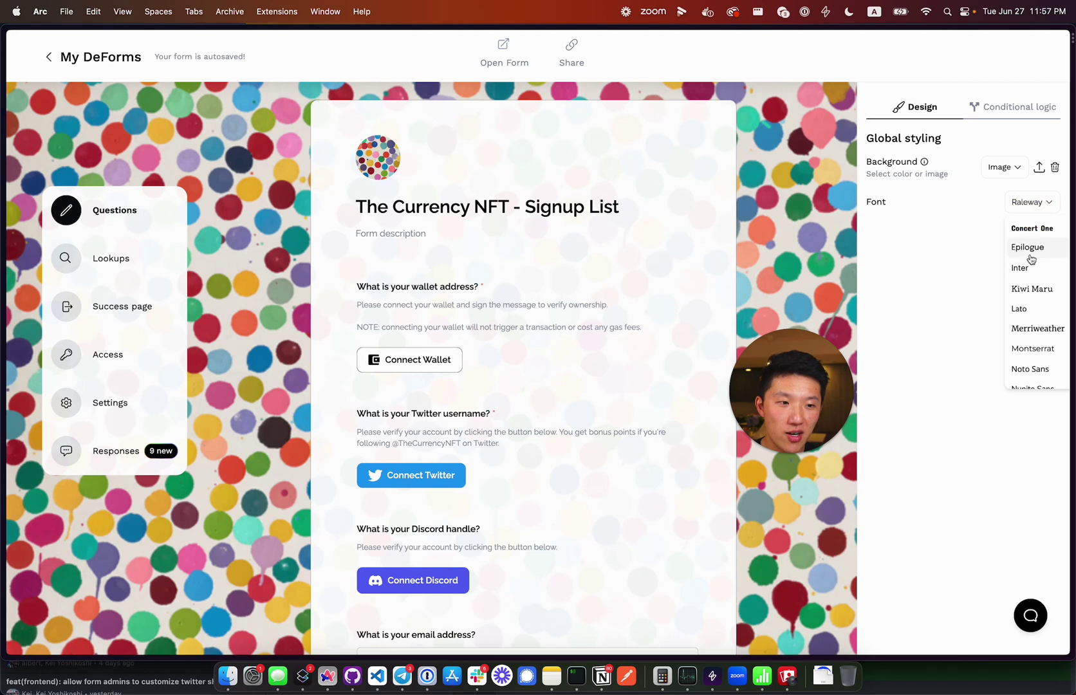
{"action": "scroll", "coordinate": [1029, 257], "scroll_direction": "down", "scroll_amount": 3}
{"action": "scroll", "coordinate": [1033, 270], "scroll_direction": "up", "scroll_amount": 3}
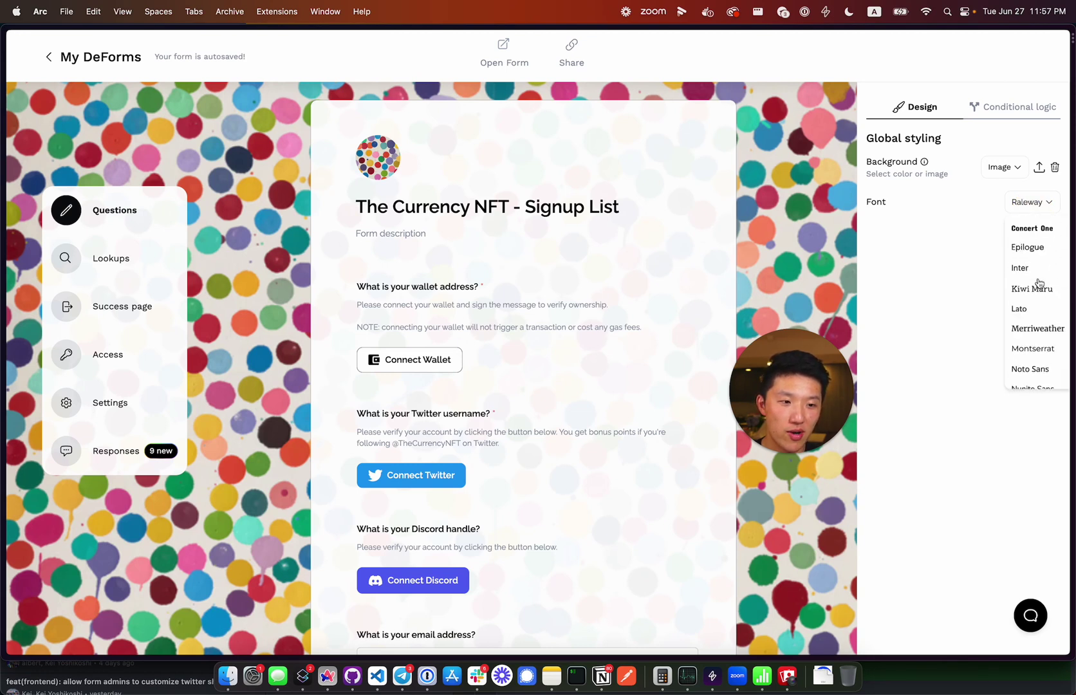
{"action": "left_click", "coordinate": [993, 313]}
- Show the form's conditional logic rules and examine the Artist and Collector questions they relate to
{"action": "left_click", "coordinate": [1020, 103]}
{"action": "left_click_drag", "start_coordinate": [830, 351], "coordinate": [971, 333]}
{"action": "scroll", "coordinate": [769, 404], "scroll_direction": "down", "scroll_amount": 5}
{"action": "scroll", "coordinate": [769, 404], "scroll_direction": "down", "scroll_amount": 4}
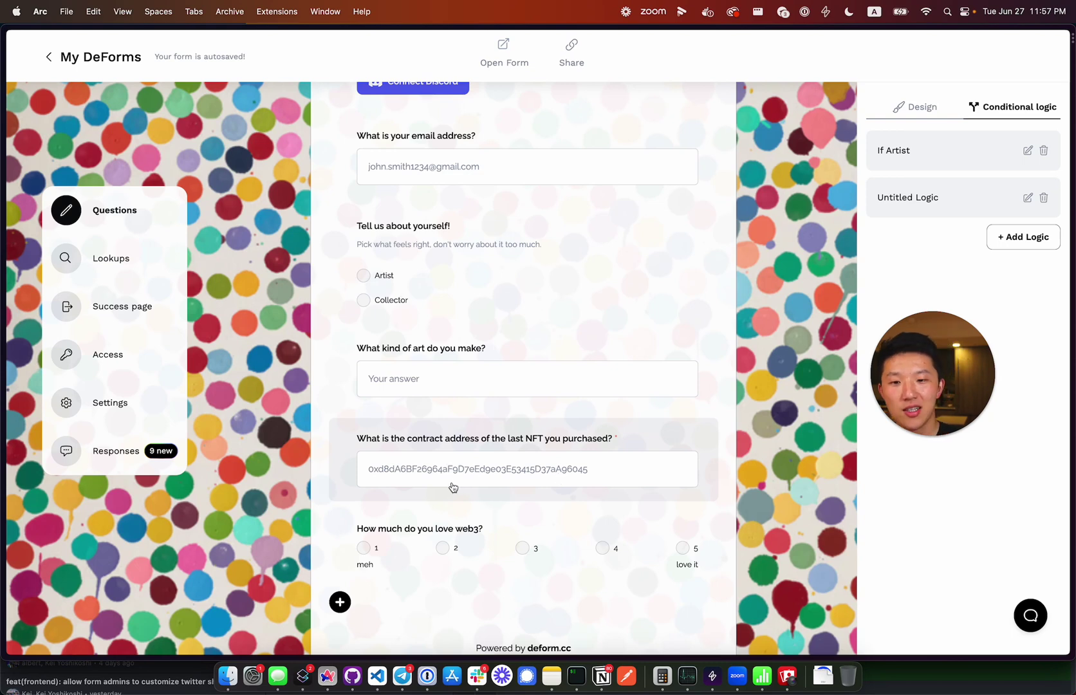
- Open the form's data lookups to view the configured blockchain checks
{"action": "scroll", "coordinate": [572, 195], "scroll_direction": "up", "scroll_amount": 3}
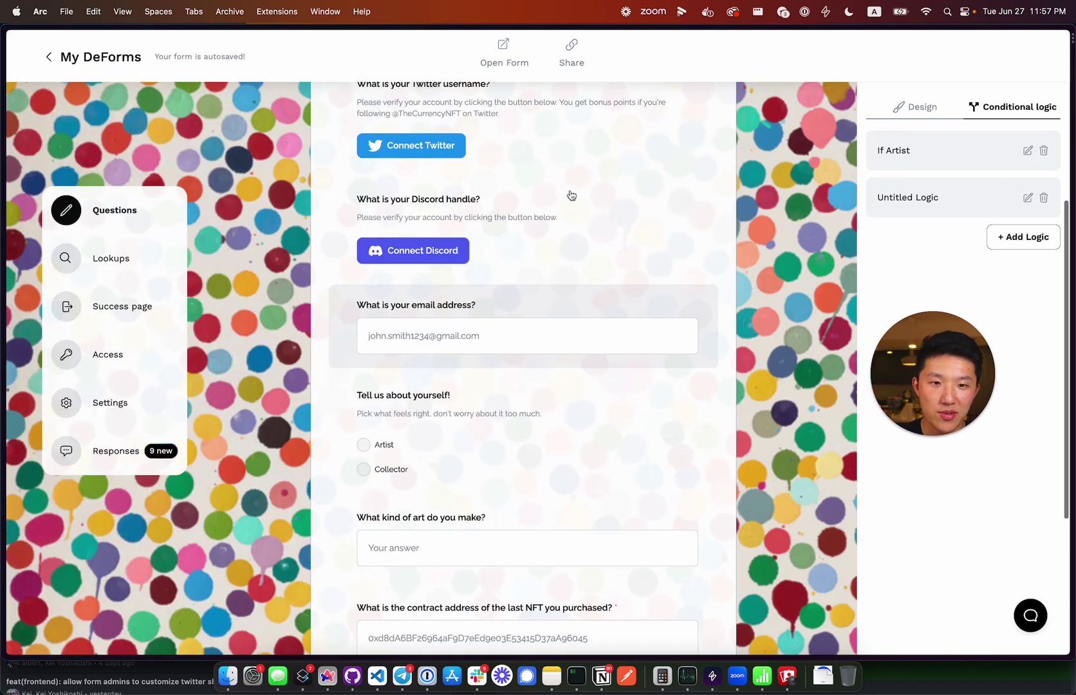
{"action": "scroll", "coordinate": [572, 195], "scroll_direction": "up", "scroll_amount": 5}
{"action": "left_click", "coordinate": [111, 259]}
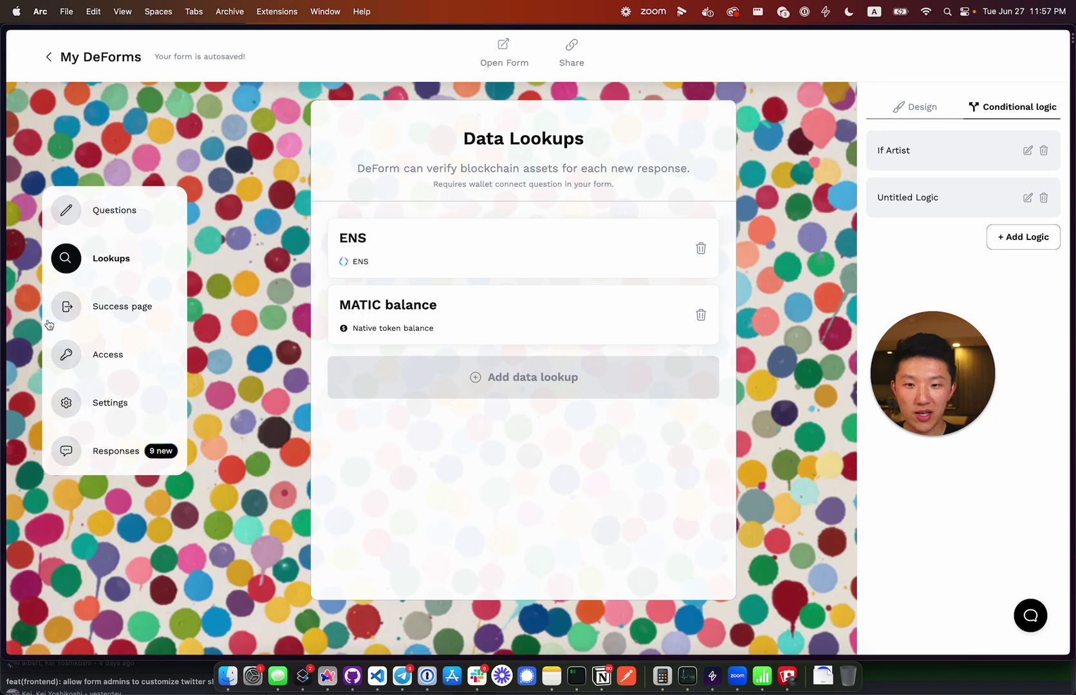
- Check the wallet address question that the lookups depend on and return to the form's data lookups
{"action": "left_click", "coordinate": [101, 219]}
{"action": "scroll", "coordinate": [377, 187], "scroll_direction": "down", "scroll_amount": 2}
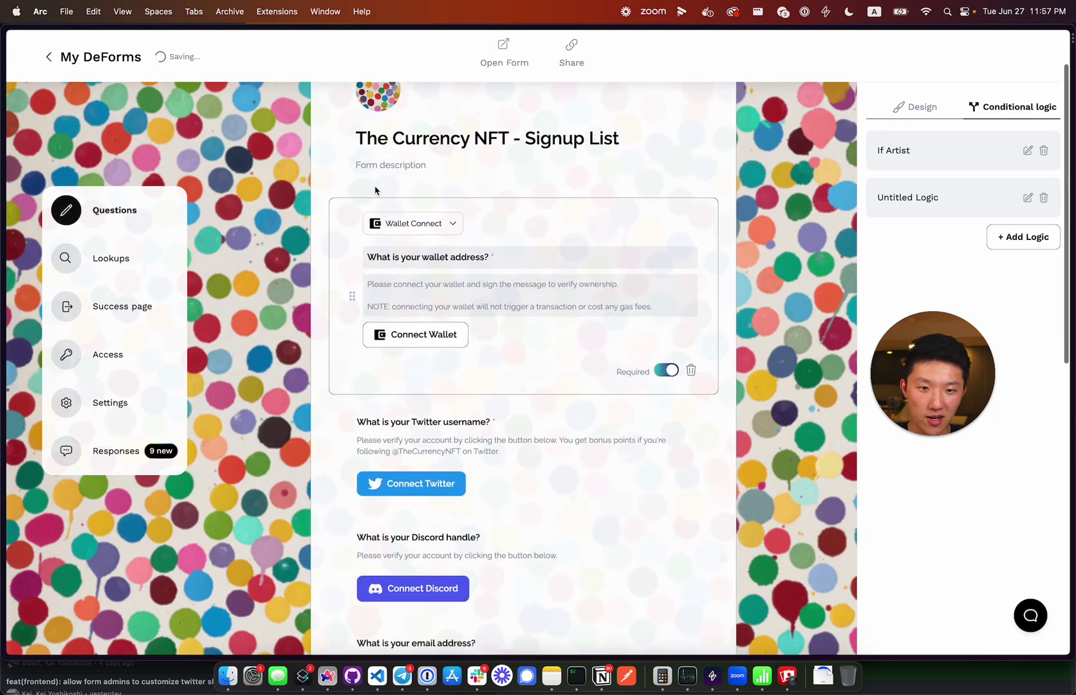
{"action": "left_click", "coordinate": [111, 260]}
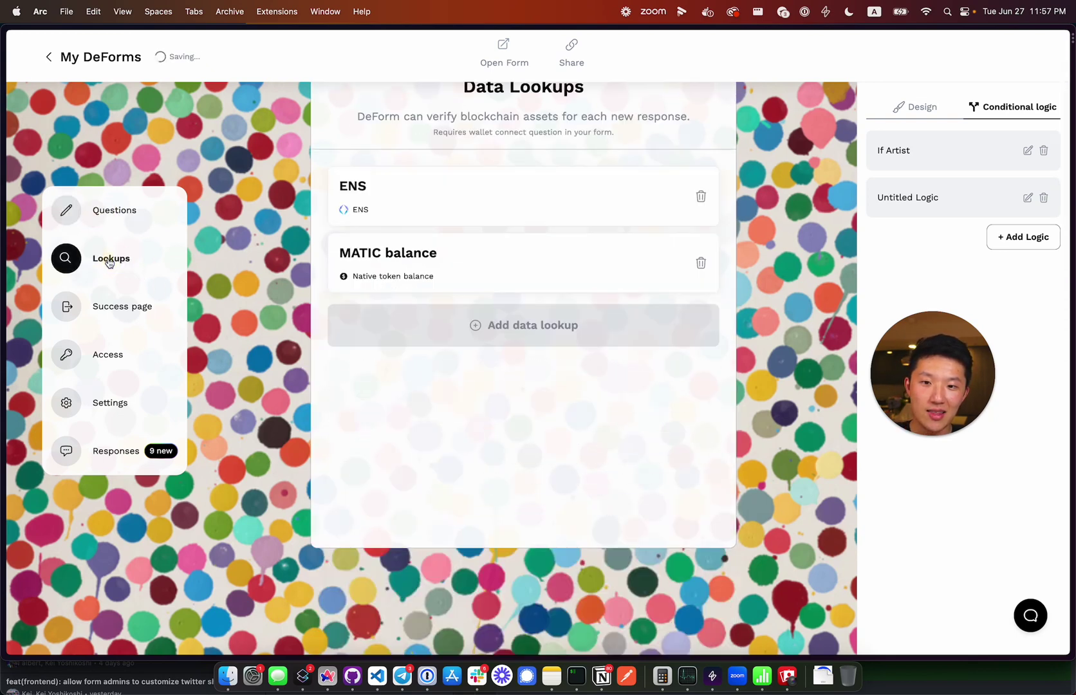
{"action": "scroll", "coordinate": [322, 309], "scroll_direction": "up", "scroll_amount": 2}
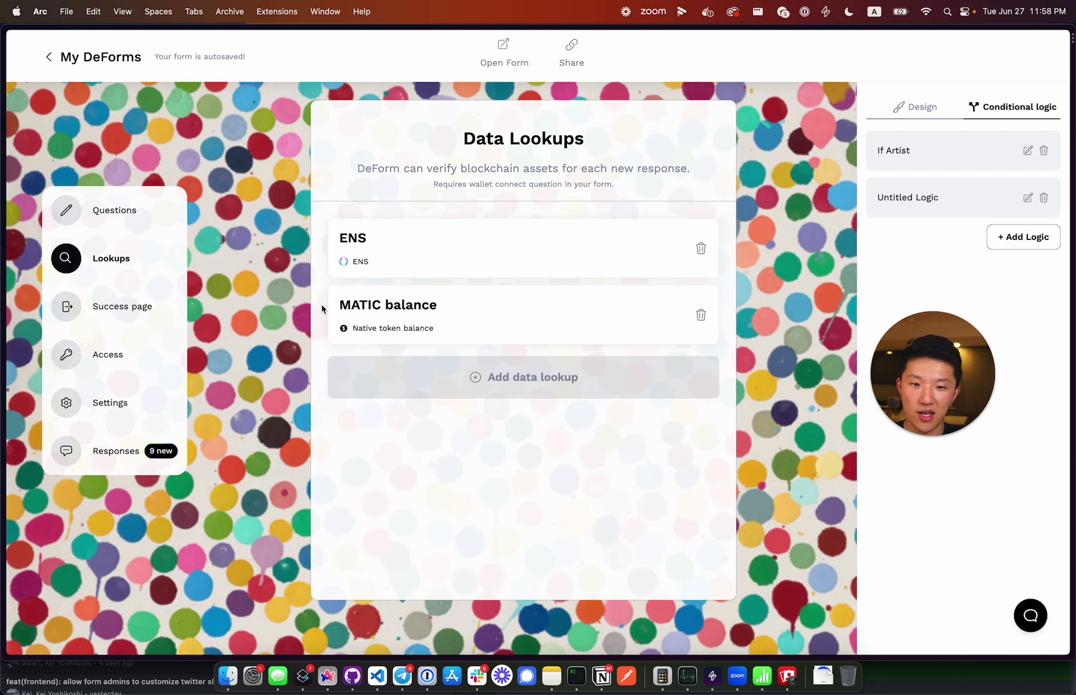
- Start a new data lookup of type ERC20 token ownership and activate its empty contract address entry
{"action": "left_click", "coordinate": [520, 385]}
{"action": "scroll", "coordinate": [497, 485], "scroll_direction": "down", "scroll_amount": 2}
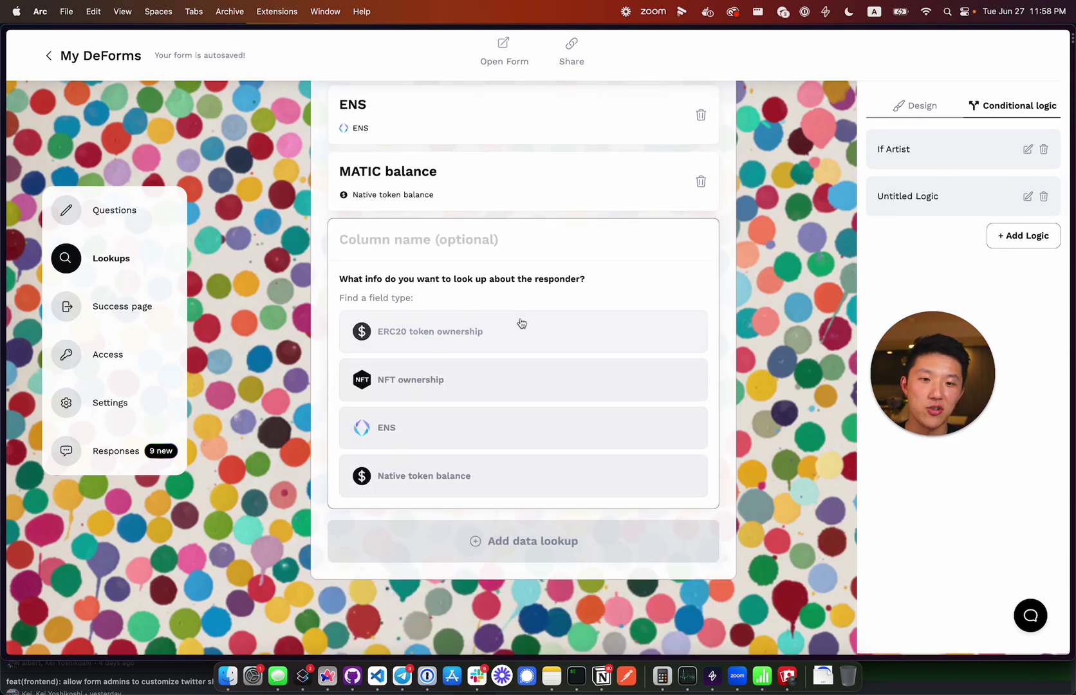
{"action": "left_click", "coordinate": [522, 323]}
{"action": "scroll", "coordinate": [528, 379], "scroll_direction": "down", "scroll_amount": 1}
{"action": "left_click", "coordinate": [461, 437]}
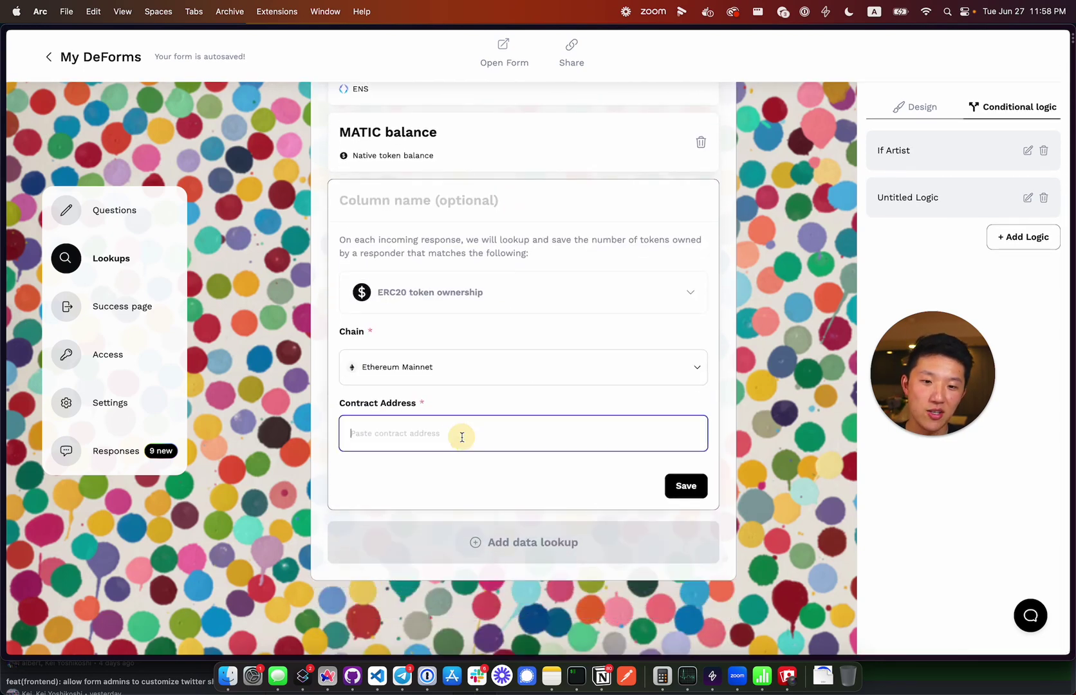
- Switch the new lookup's type to NFT ownership and browse the available chains without choosing one
{"action": "left_click", "coordinate": [672, 301]}
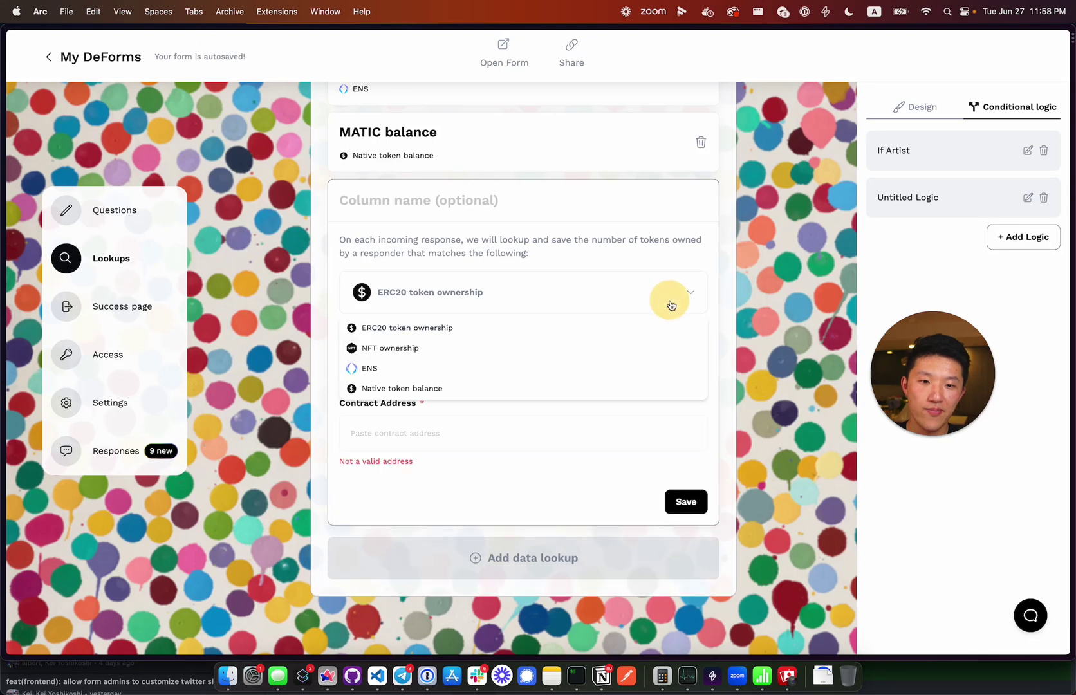
{"action": "left_click", "coordinate": [554, 358]}
{"action": "scroll", "coordinate": [576, 424], "scroll_direction": "down", "scroll_amount": 1}
{"action": "left_click", "coordinate": [555, 342]}
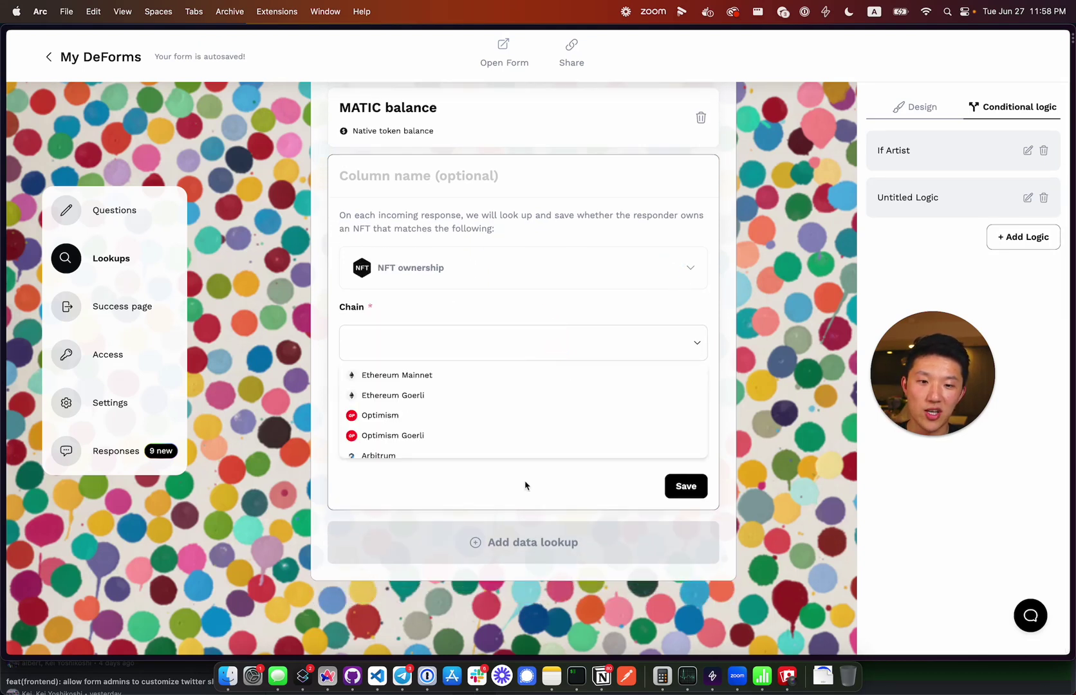
{"action": "left_click", "coordinate": [587, 505]}
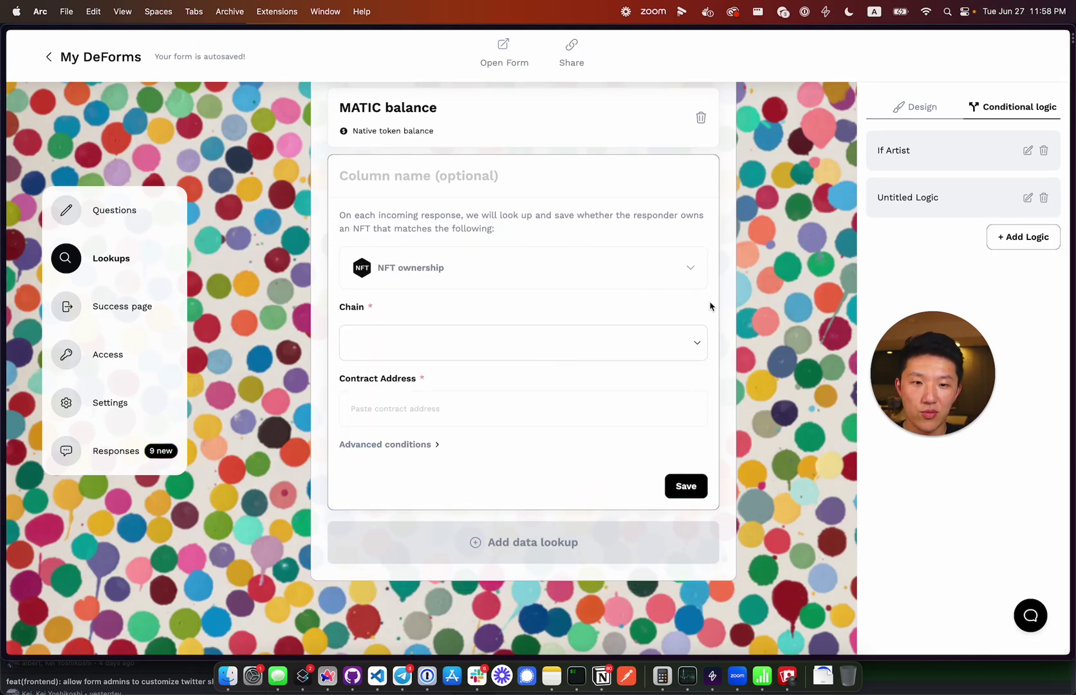
{"action": "scroll", "coordinate": [746, 194], "scroll_direction": "up", "scroll_amount": 3}
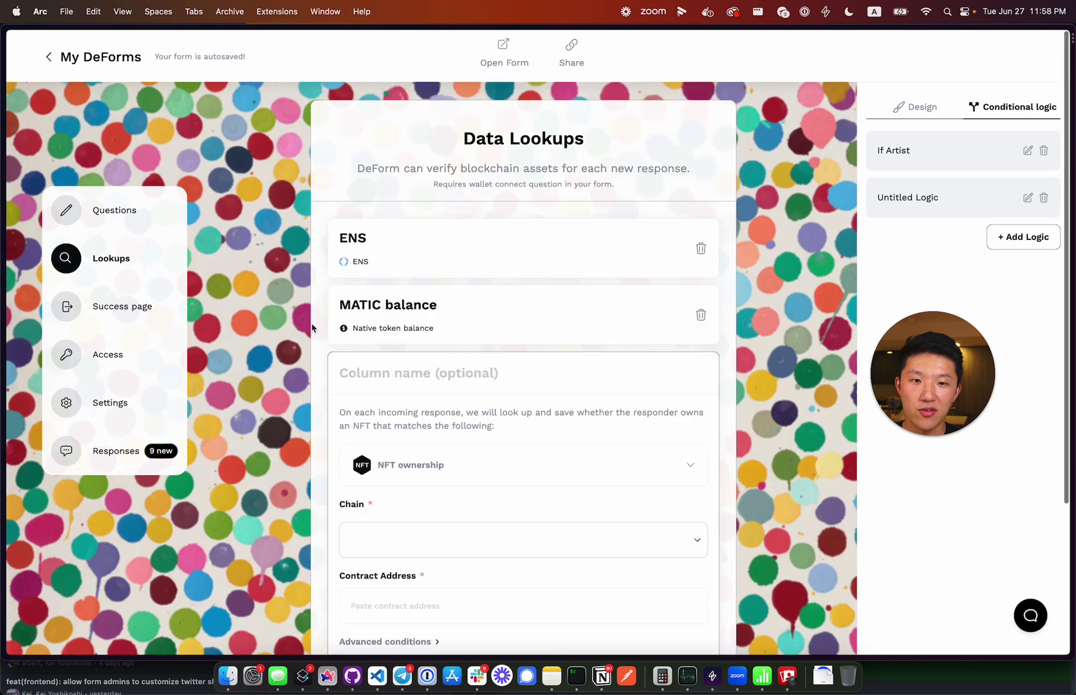
- View the success page, and examine the form's access requirements for USDC, the BAYC NFT and ETH
{"action": "left_click", "coordinate": [139, 308]}
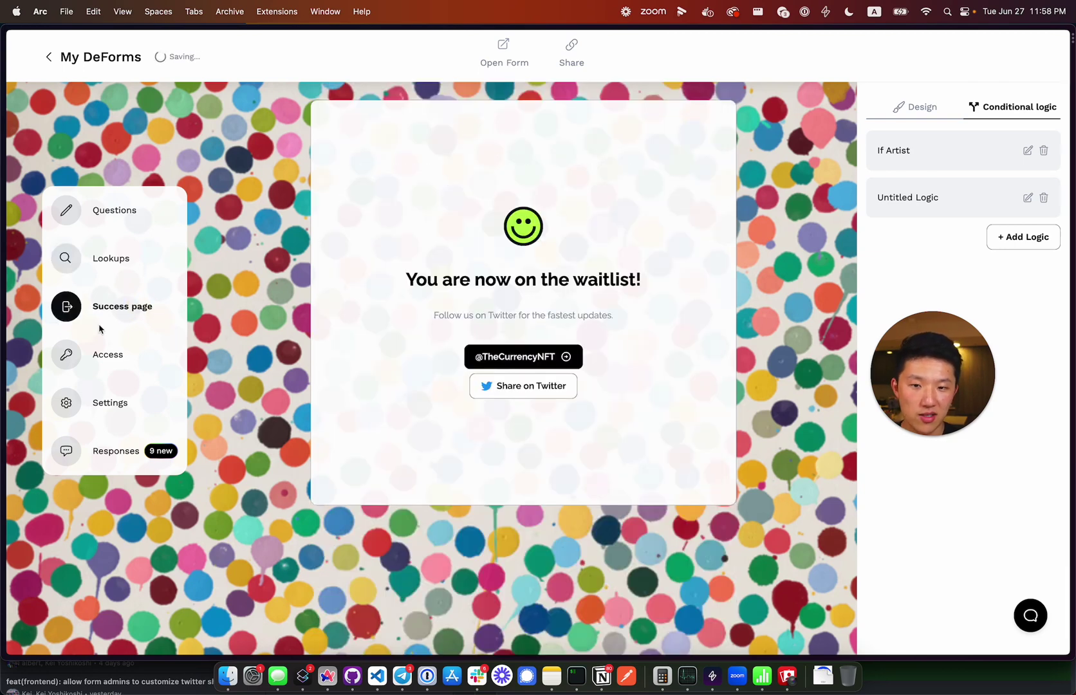
{"action": "left_click", "coordinate": [103, 352]}
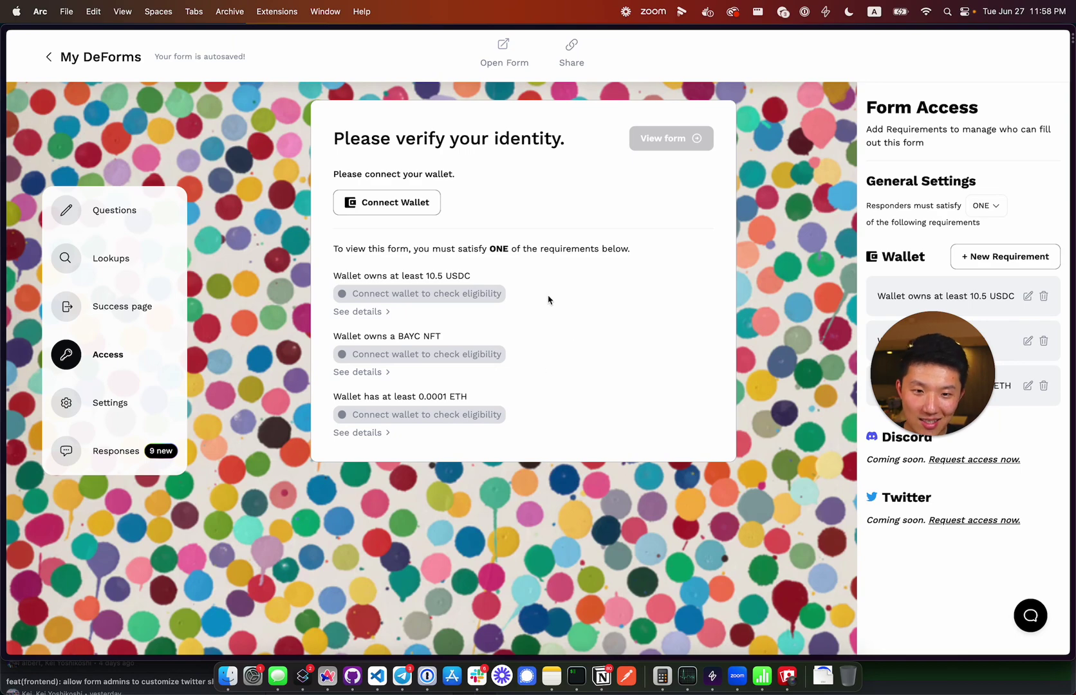
{"action": "left_click_drag", "start_coordinate": [463, 277], "coordinate": [372, 276]}
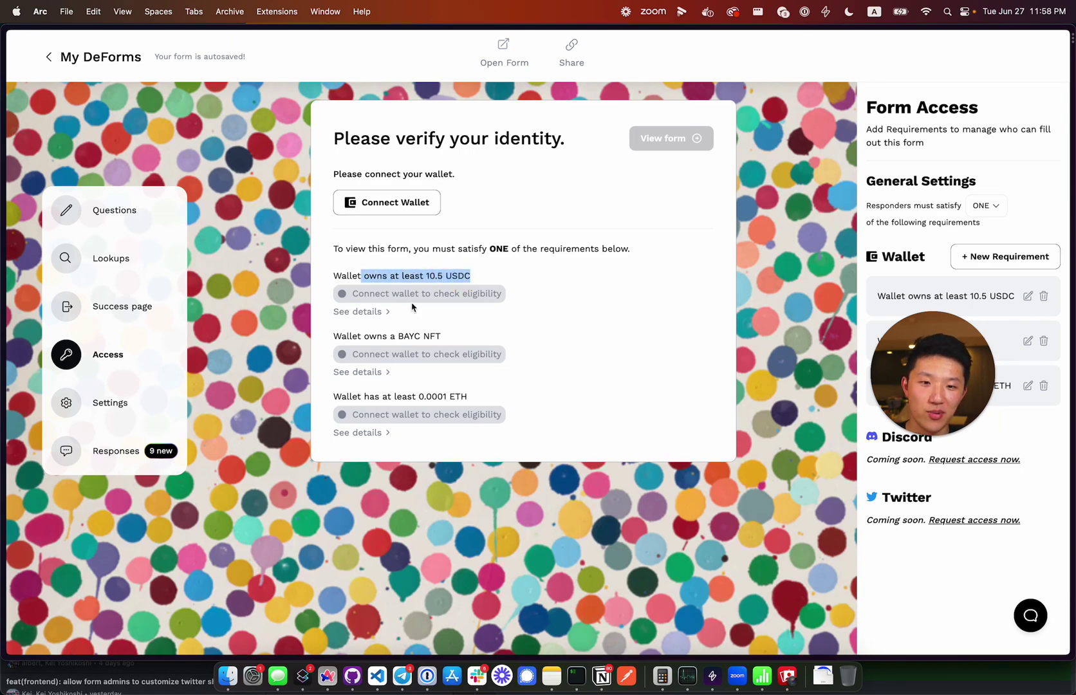
{"action": "scroll", "coordinate": [412, 307], "scroll_direction": "up", "scroll_amount": 5}
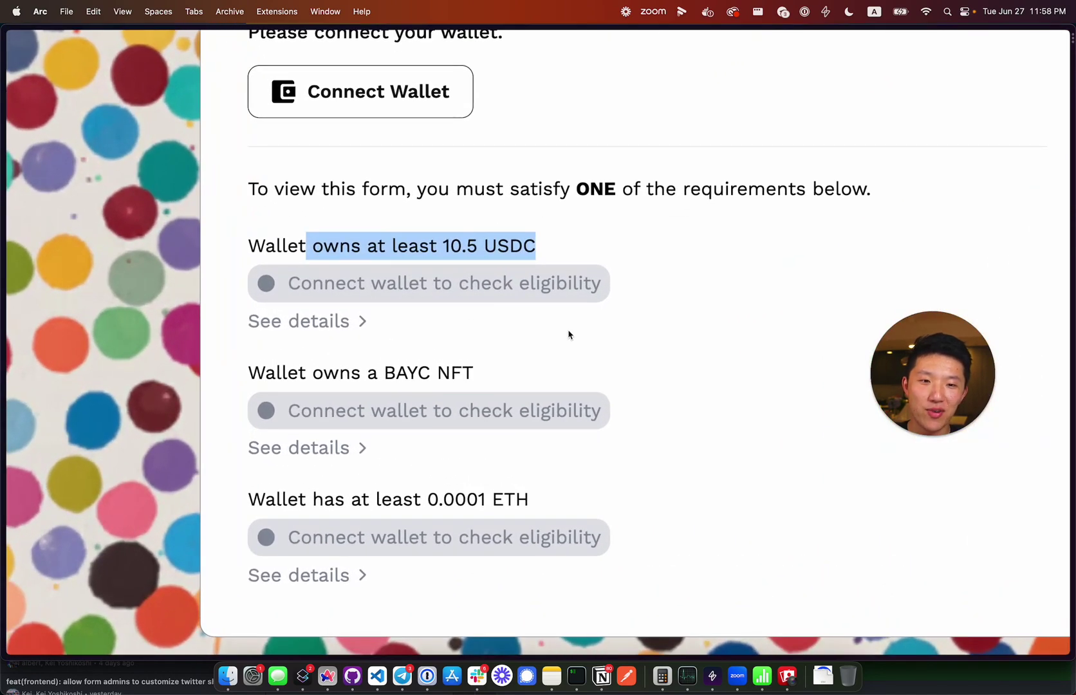
{"action": "left_click_drag", "start_coordinate": [479, 374], "coordinate": [310, 370]}
{"action": "left_click_drag", "start_coordinate": [515, 509], "coordinate": [362, 474]}
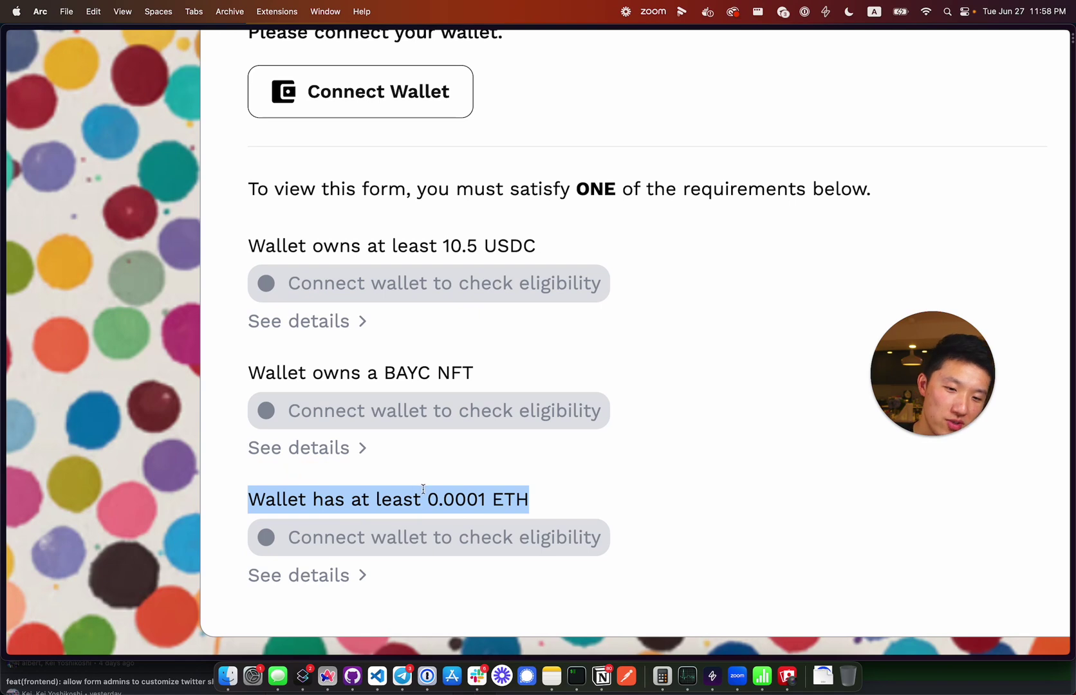
{"action": "left_click", "coordinate": [522, 499]}
{"action": "scroll", "coordinate": [523, 499], "scroll_direction": "down", "scroll_amount": 5}
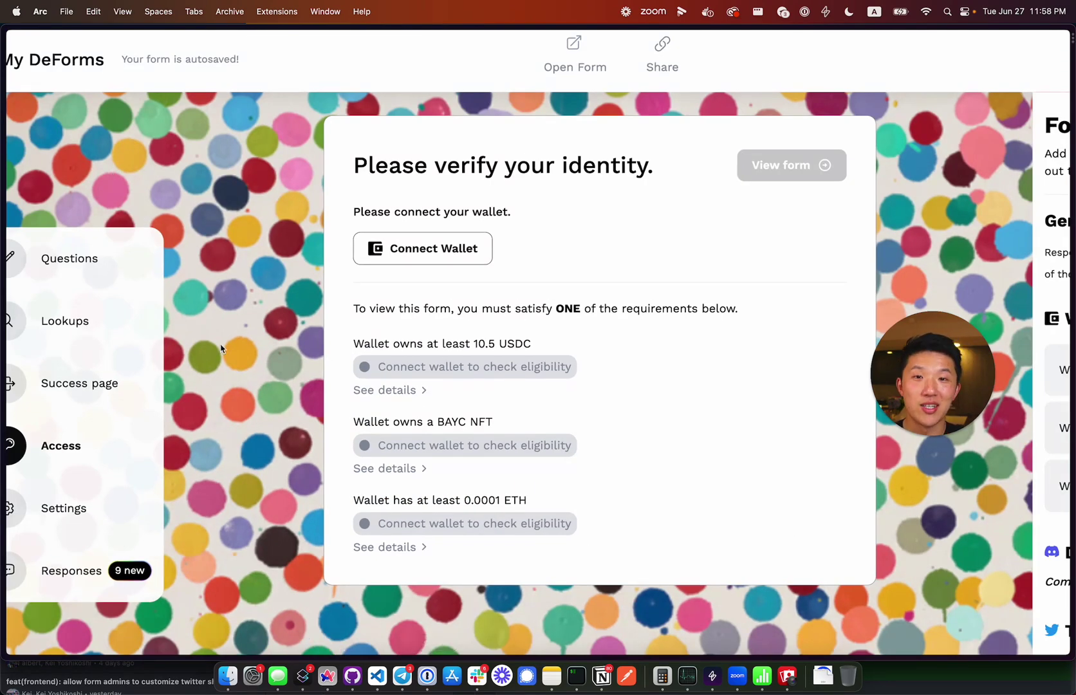
{"action": "scroll", "coordinate": [291, 361], "scroll_direction": "down", "scroll_amount": 3}
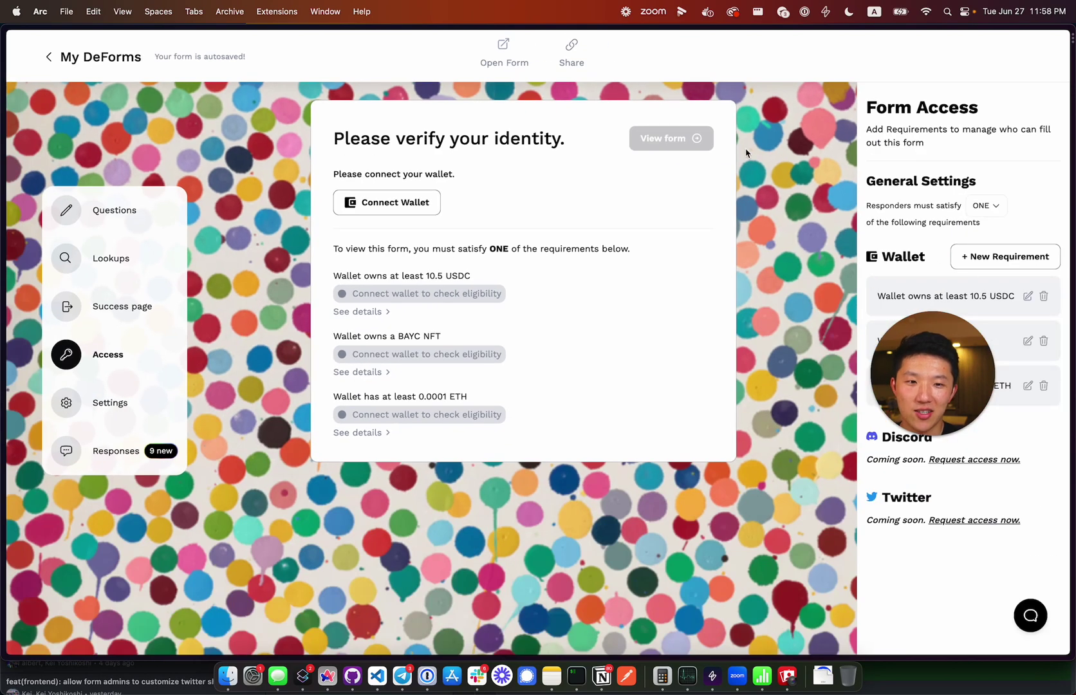
- Open the live form and sign the wallet message to verify the connected wallet against the access requirements
{"action": "left_click", "coordinate": [509, 58]}
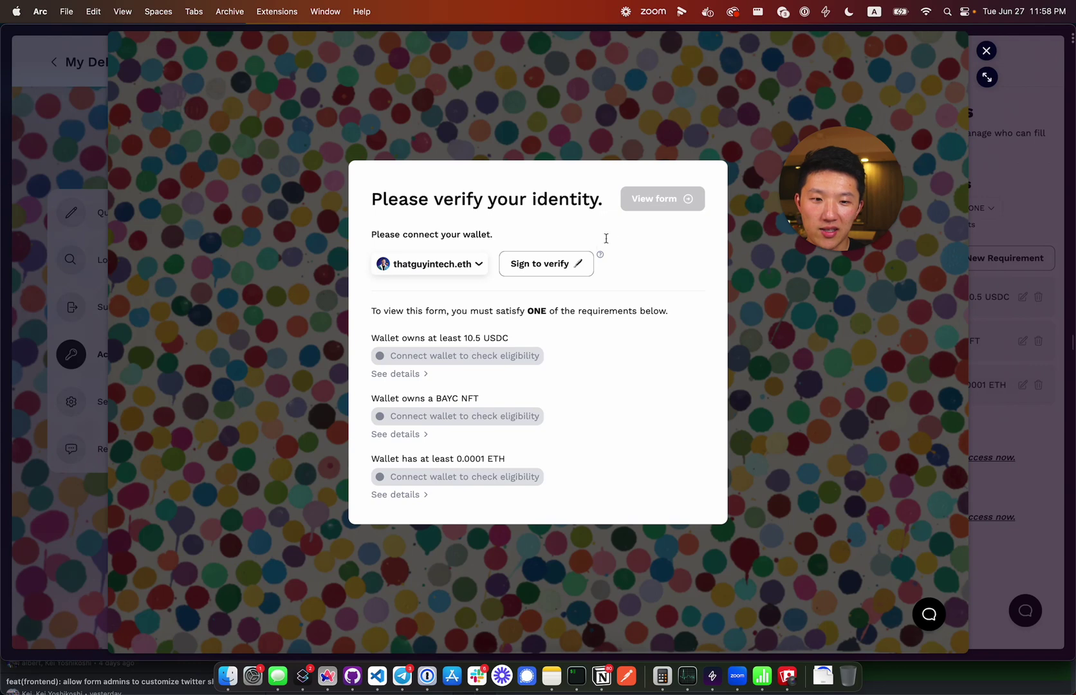
{"action": "left_click", "coordinate": [581, 256]}
{"action": "left_click", "coordinate": [647, 457]}
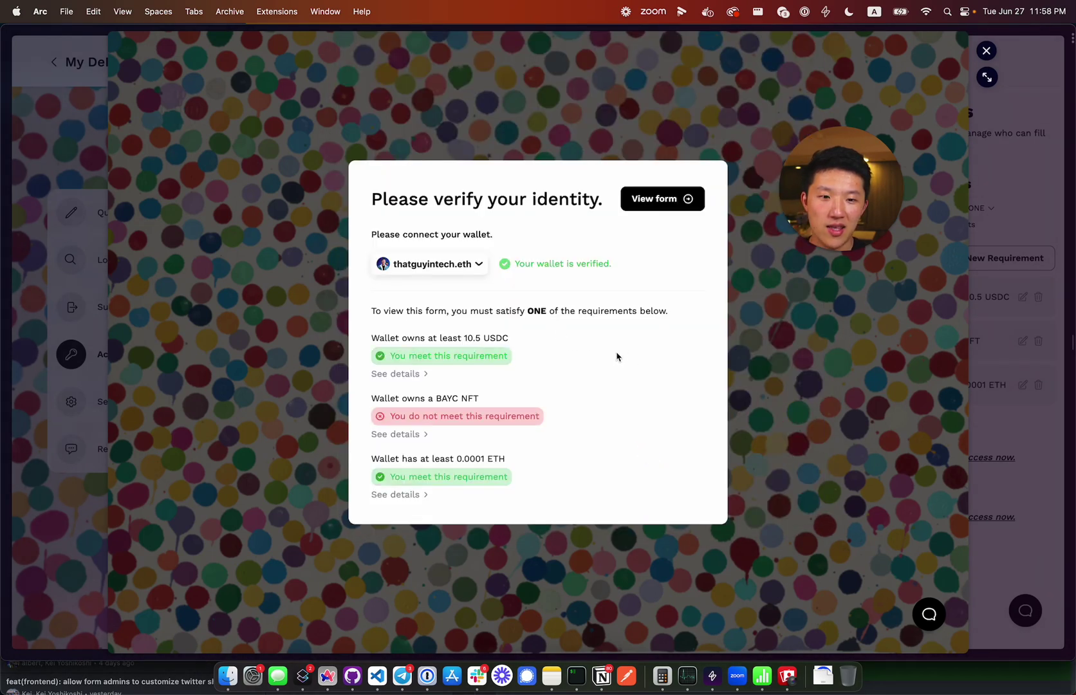
- Expand the BAYC NFT requirement's details, examine its chain and contract address, and collapse them again
{"action": "left_click", "coordinate": [392, 434]}
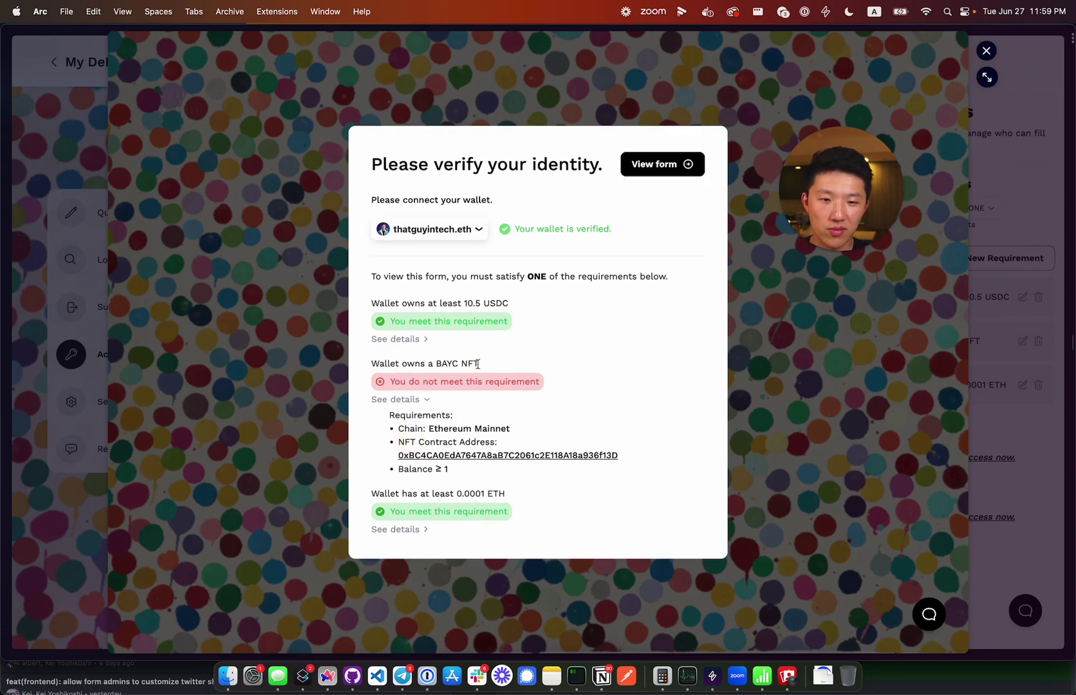
{"action": "left_click_drag", "start_coordinate": [479, 364], "coordinate": [377, 360]}
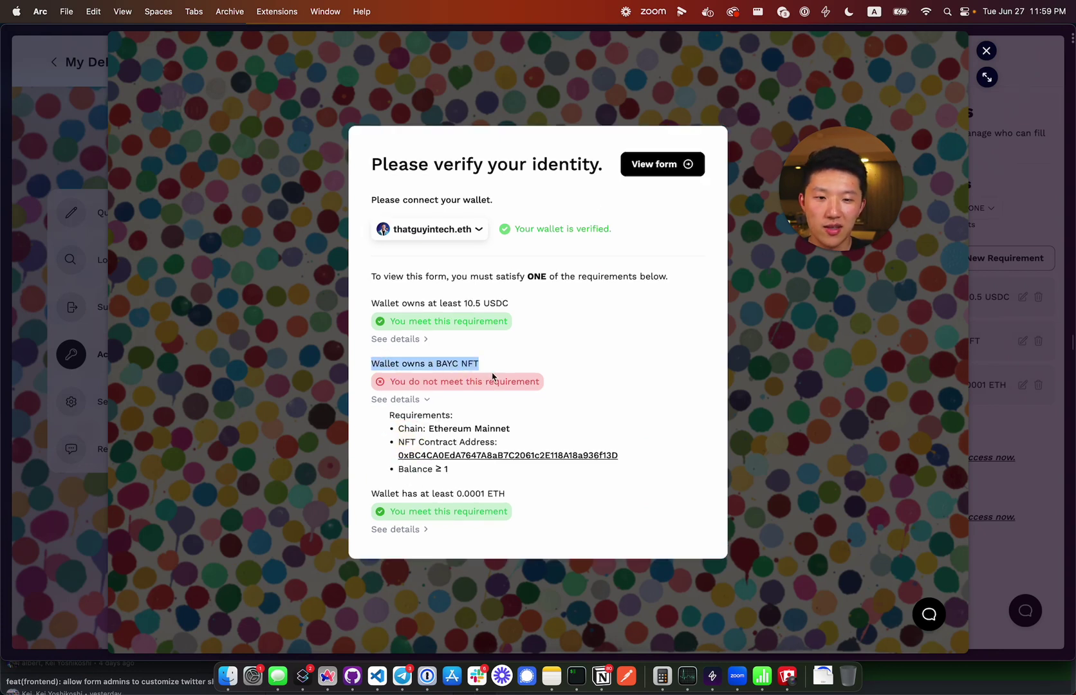
{"action": "left_click", "coordinate": [574, 401]}
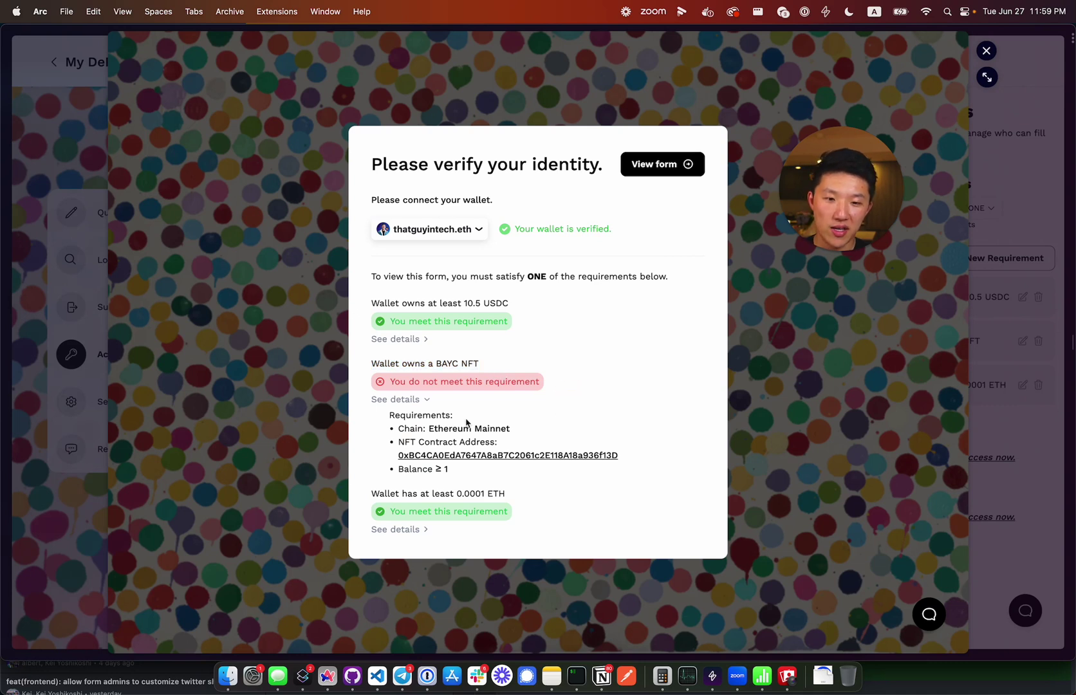
{"action": "double_click", "coordinate": [462, 442]}
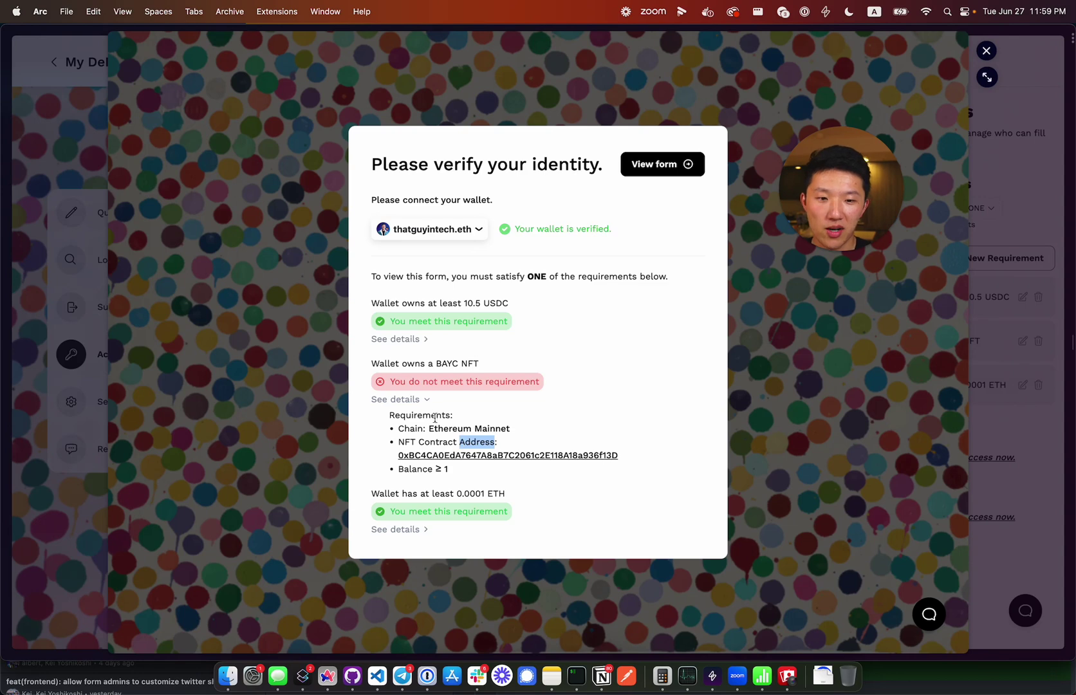
{"action": "left_click", "coordinate": [422, 400]}
- Enter the live form, select Collector and Artist in turn to compare their follow-up questions, and close the form without submitting
{"action": "left_click", "coordinate": [685, 167]}
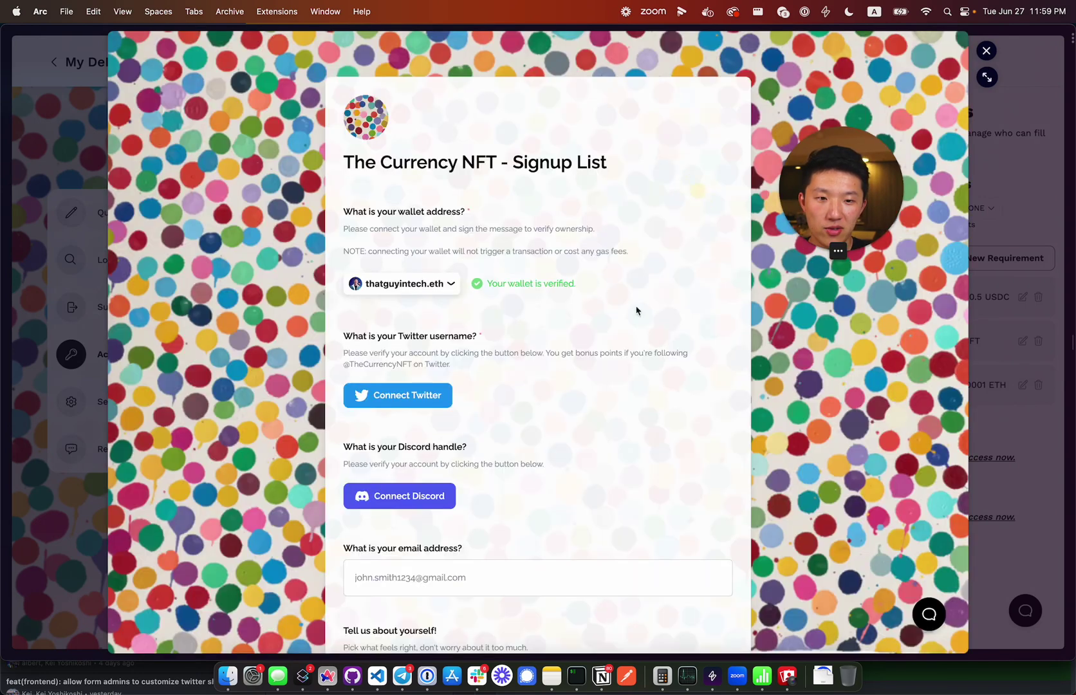
{"action": "scroll", "coordinate": [578, 487], "scroll_direction": "down", "scroll_amount": 5}
{"action": "left_click", "coordinate": [362, 412]}
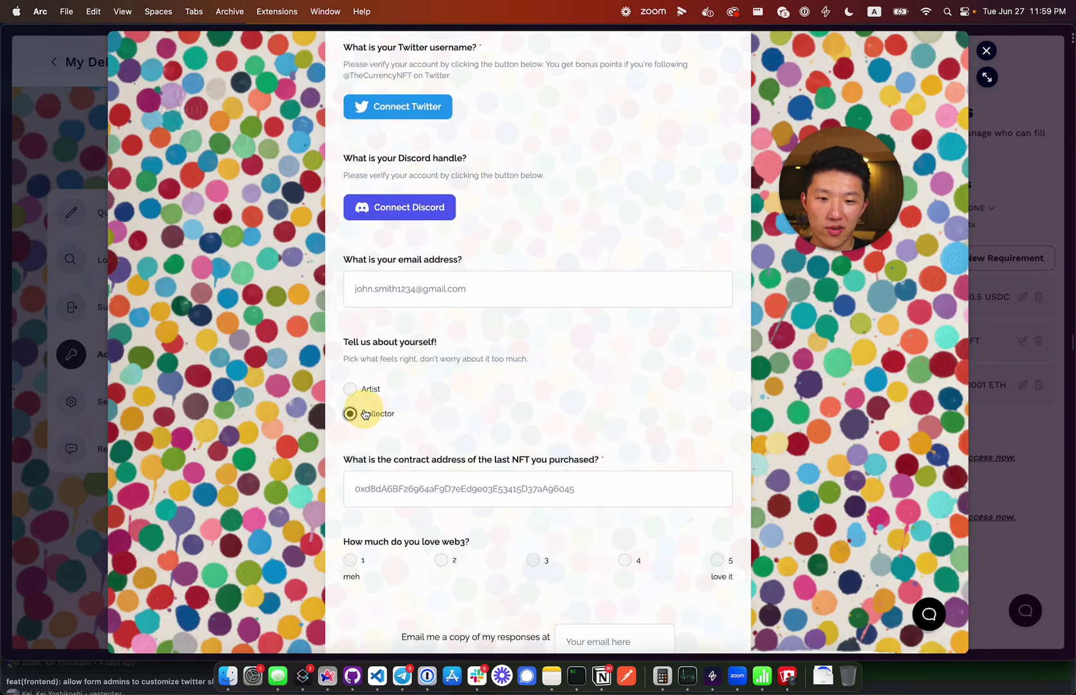
{"action": "scroll", "coordinate": [424, 457], "scroll_direction": "down", "scroll_amount": 4}
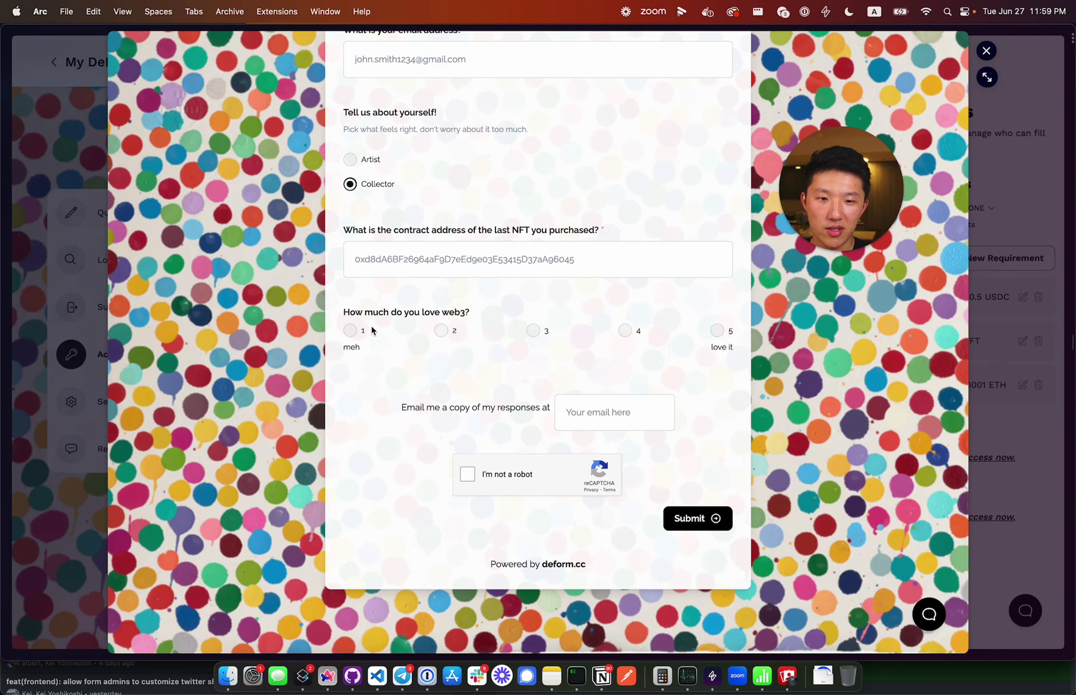
{"action": "scroll", "coordinate": [372, 329], "scroll_direction": "up", "scroll_amount": 1}
{"action": "left_click", "coordinate": [364, 193]}
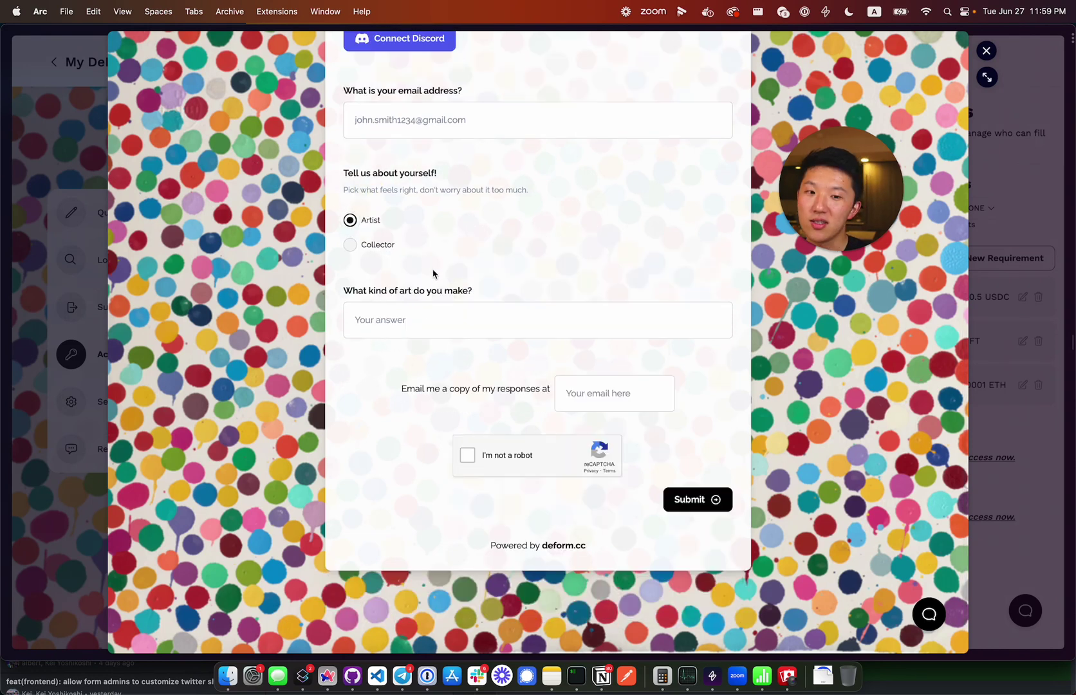
{"action": "scroll", "coordinate": [763, 400], "scroll_direction": "up", "scroll_amount": 4}
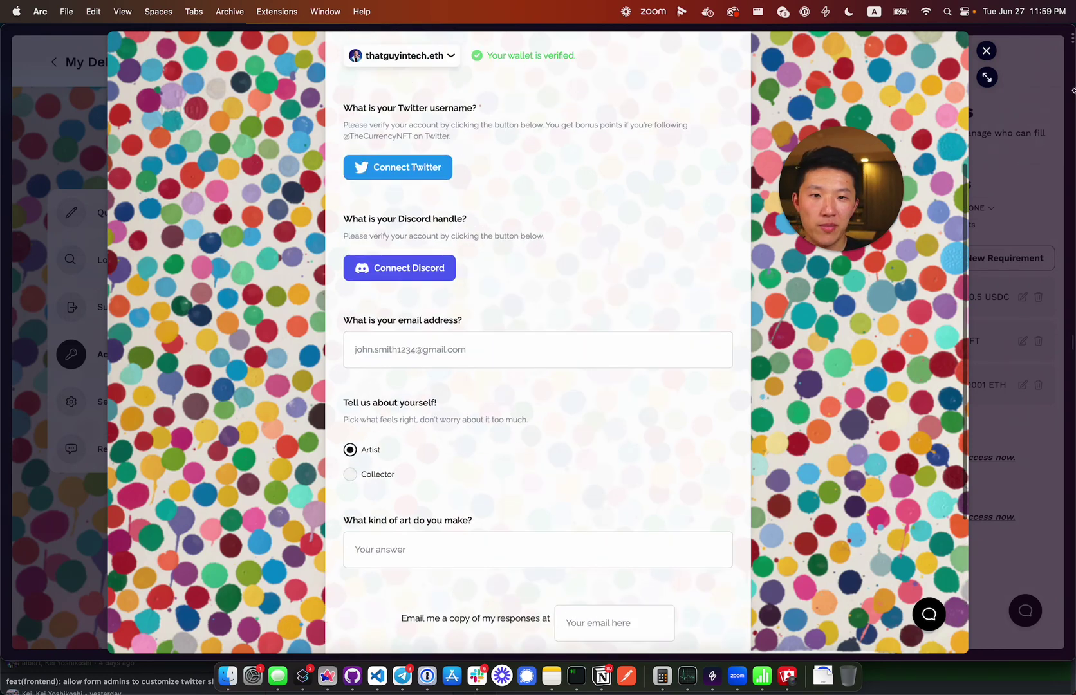
{"action": "left_click", "coordinate": [1041, 137]}
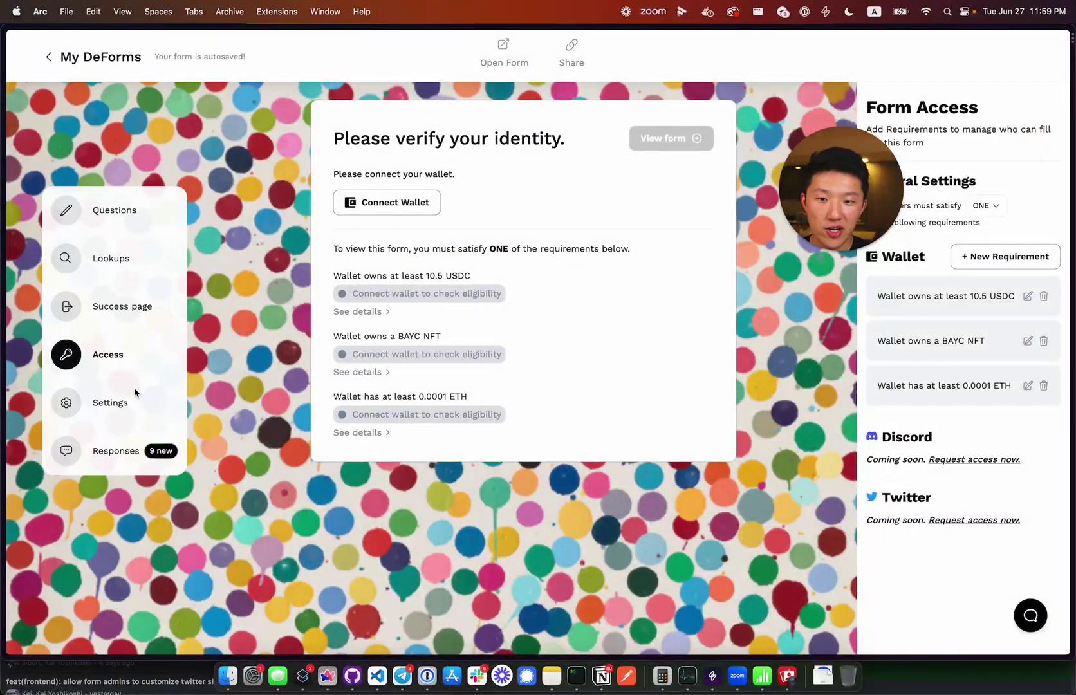
- Review the form's settings for bot prevention, access, notifications, custom domain and thumbnail preview
{"action": "left_click", "coordinate": [115, 394]}
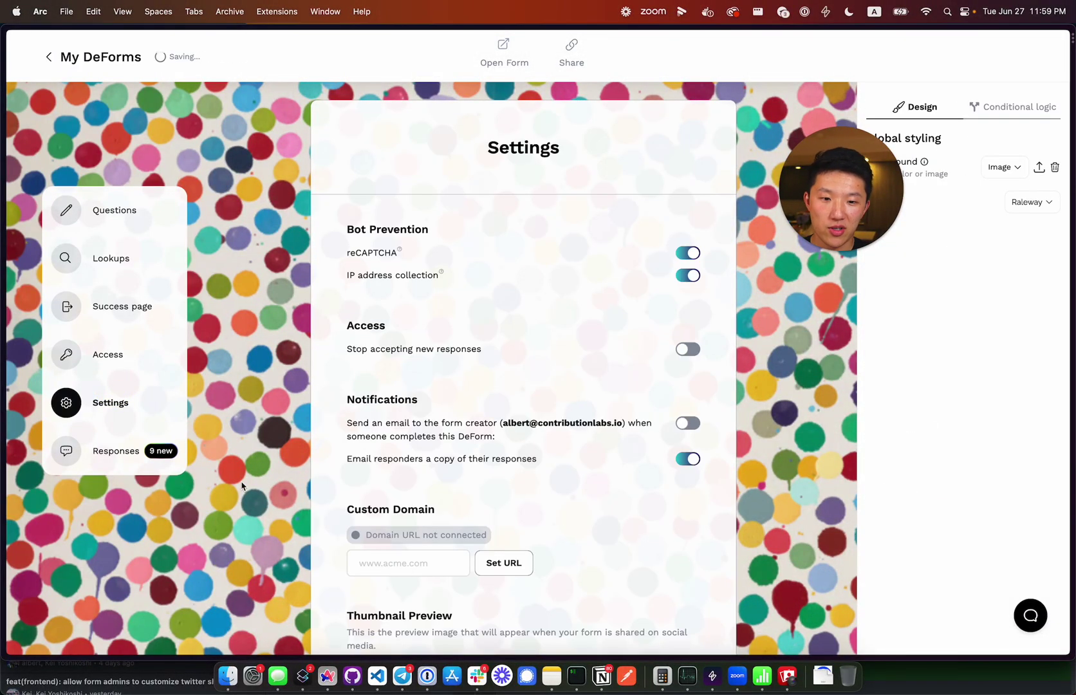
{"action": "scroll", "coordinate": [353, 524], "scroll_direction": "down", "scroll_amount": 4}
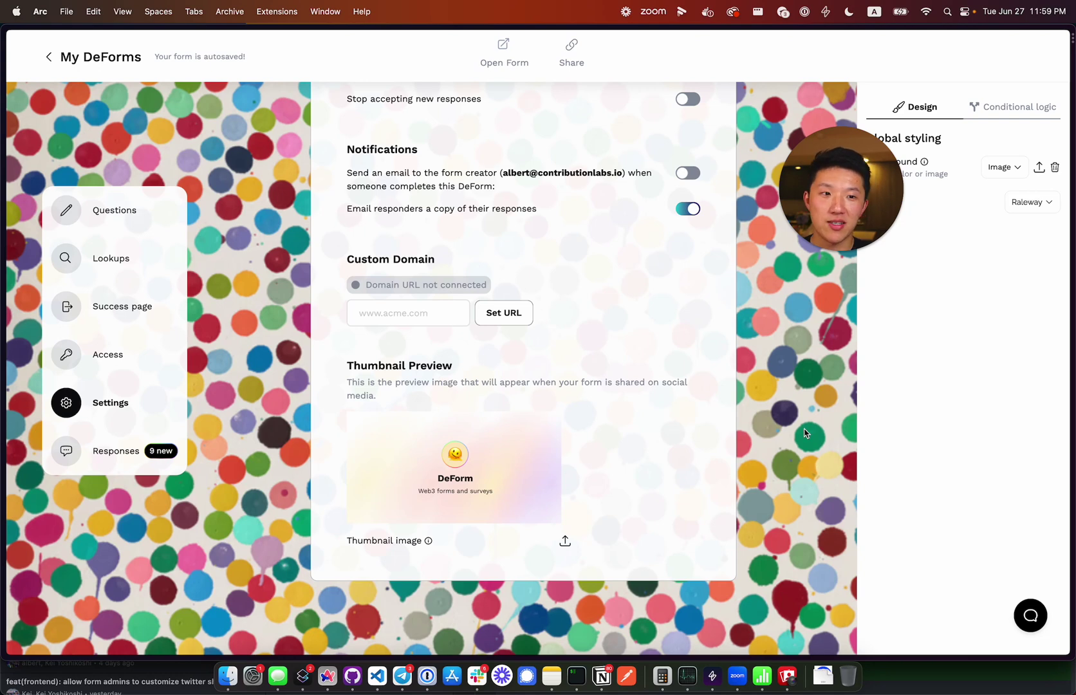
- Open the form's live responses in Google Sheets and examine the submission timestamp, wallet address and Twitter account columns
{"action": "left_click", "coordinate": [111, 444]}
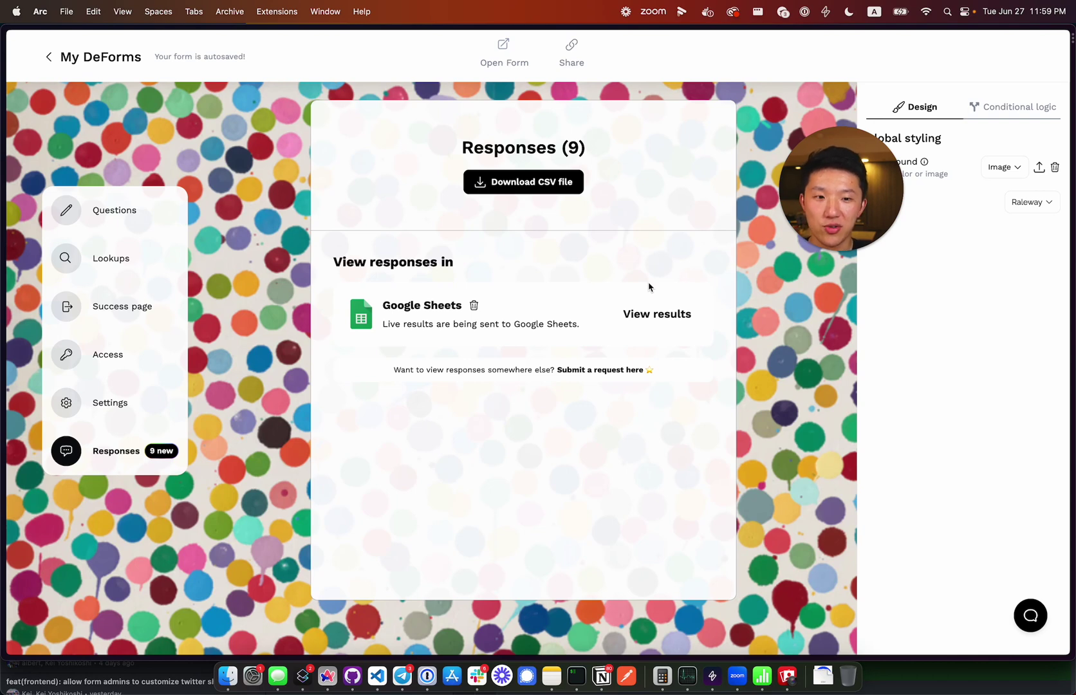
{"action": "left_click", "coordinate": [650, 317]}
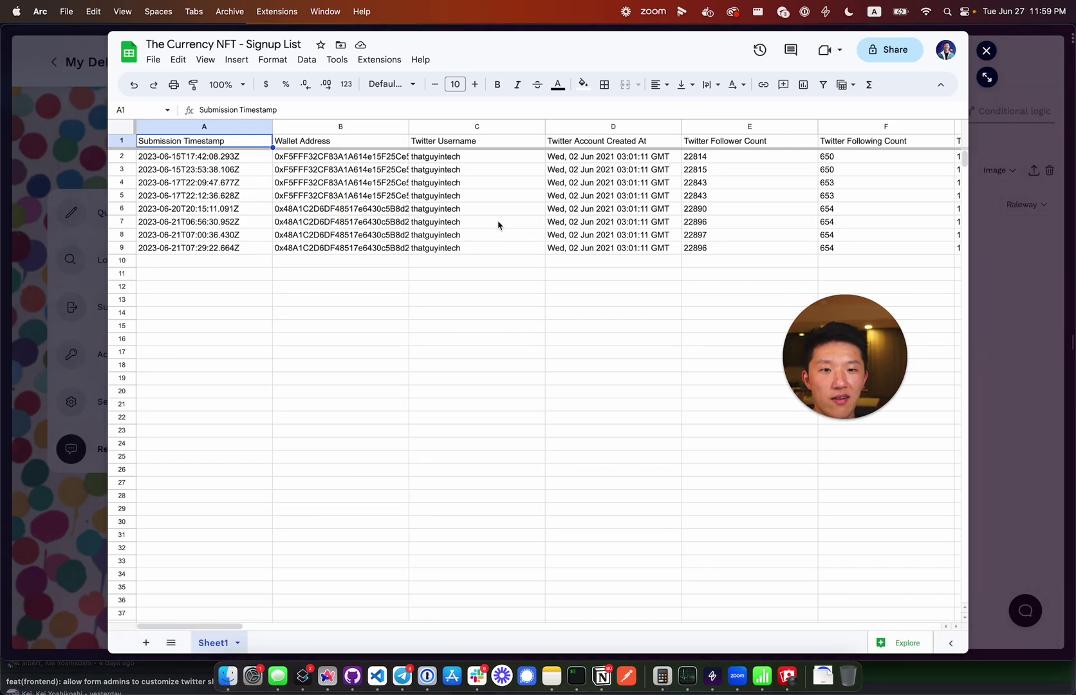
{"action": "scroll", "coordinate": [498, 225], "scroll_direction": "right", "scroll_amount": 2}
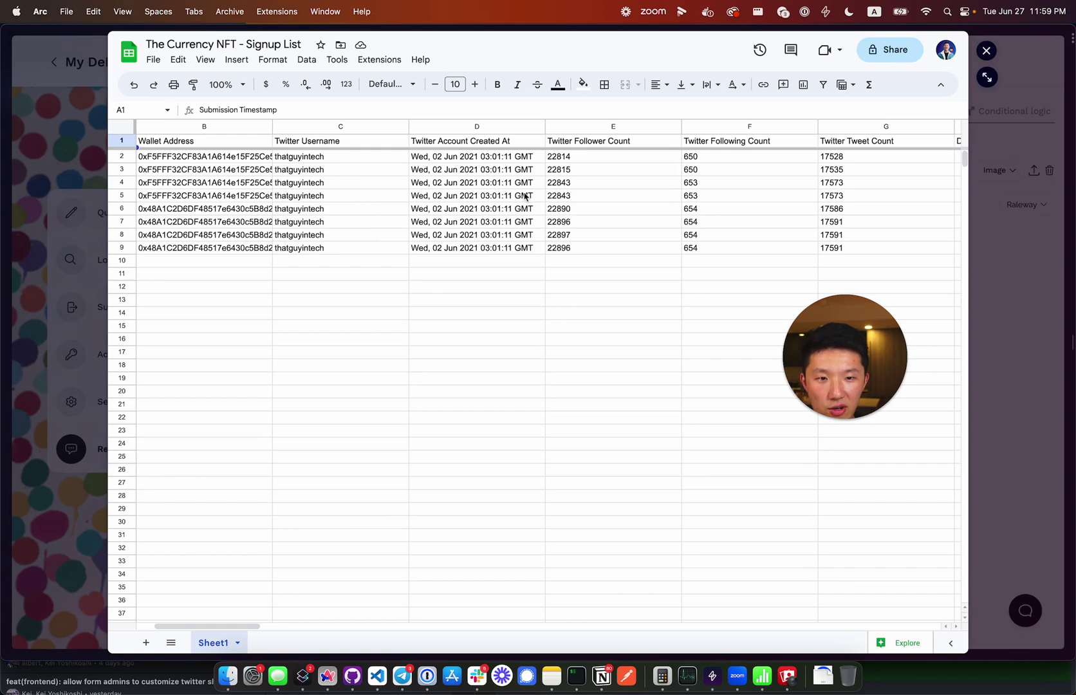
{"action": "scroll", "coordinate": [573, 222], "scroll_direction": "right", "scroll_amount": 3}
{"action": "scroll", "coordinate": [614, 247], "scroll_direction": "left", "scroll_amount": 4}
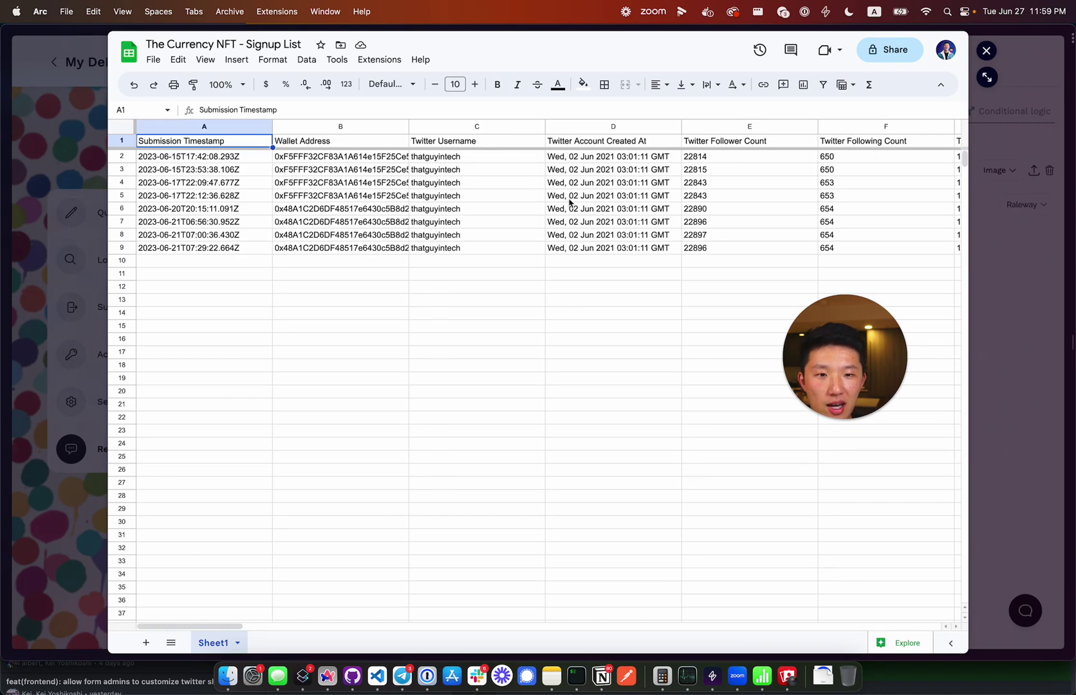
{"action": "scroll", "coordinate": [731, 217], "scroll_direction": "right", "scroll_amount": 2}
{"action": "left_click", "coordinate": [726, 142]}
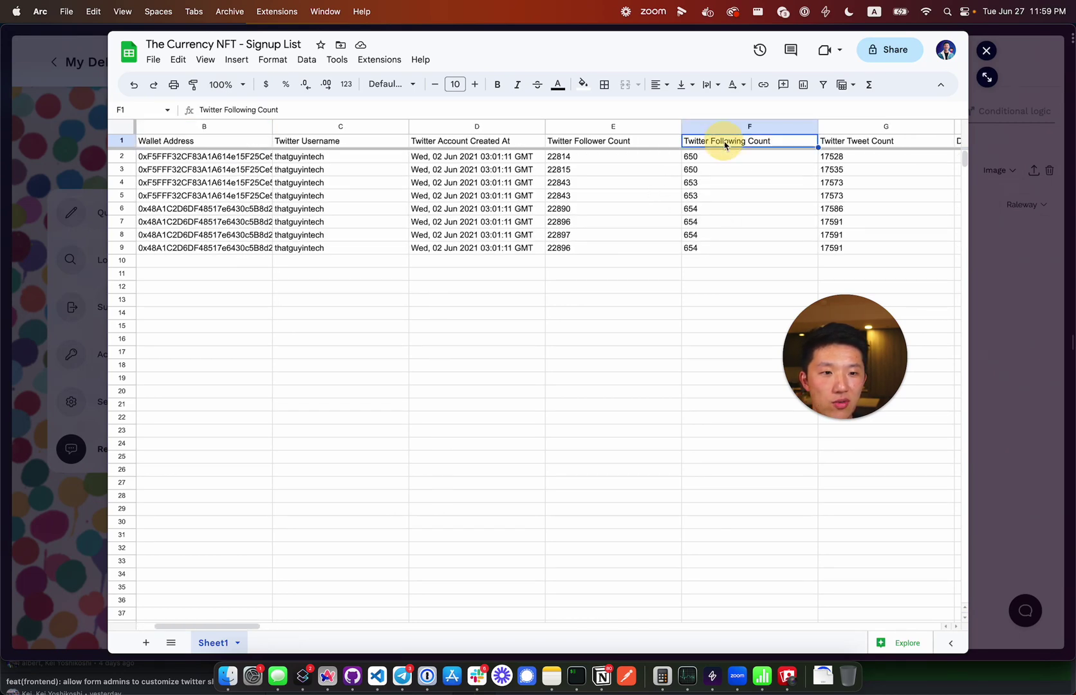
{"action": "scroll", "coordinate": [815, 194], "scroll_direction": "right", "scroll_amount": 3}
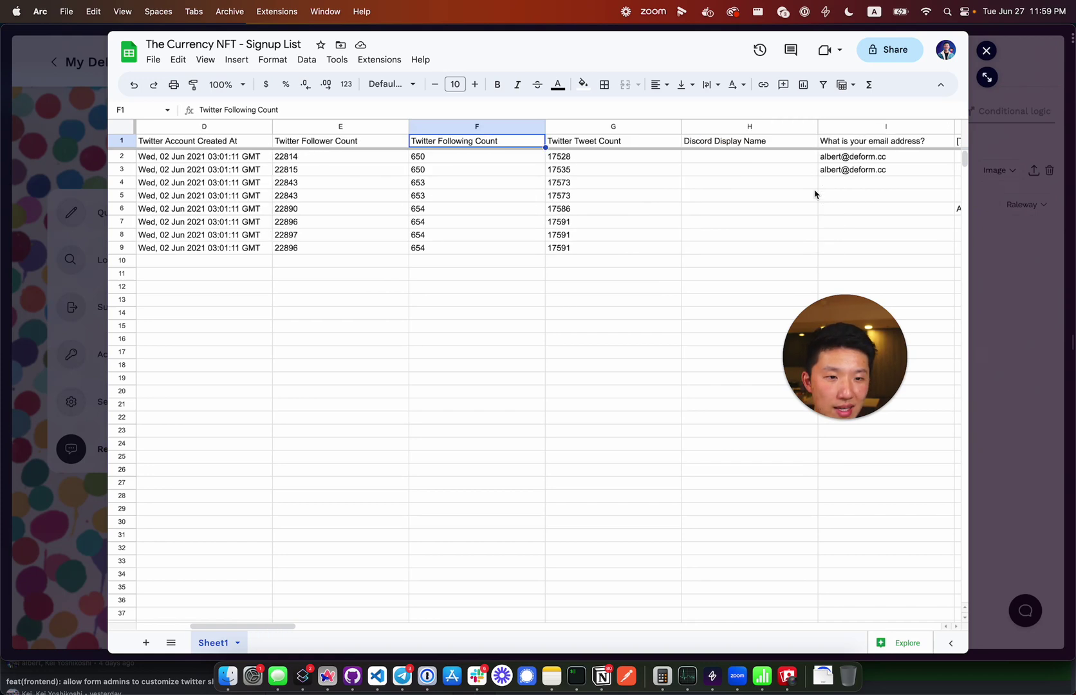
- Review the responses' email, Artist and Collector columns and select the Artist answer in row 6
{"action": "scroll", "coordinate": [694, 184], "scroll_direction": "right", "scroll_amount": 3}
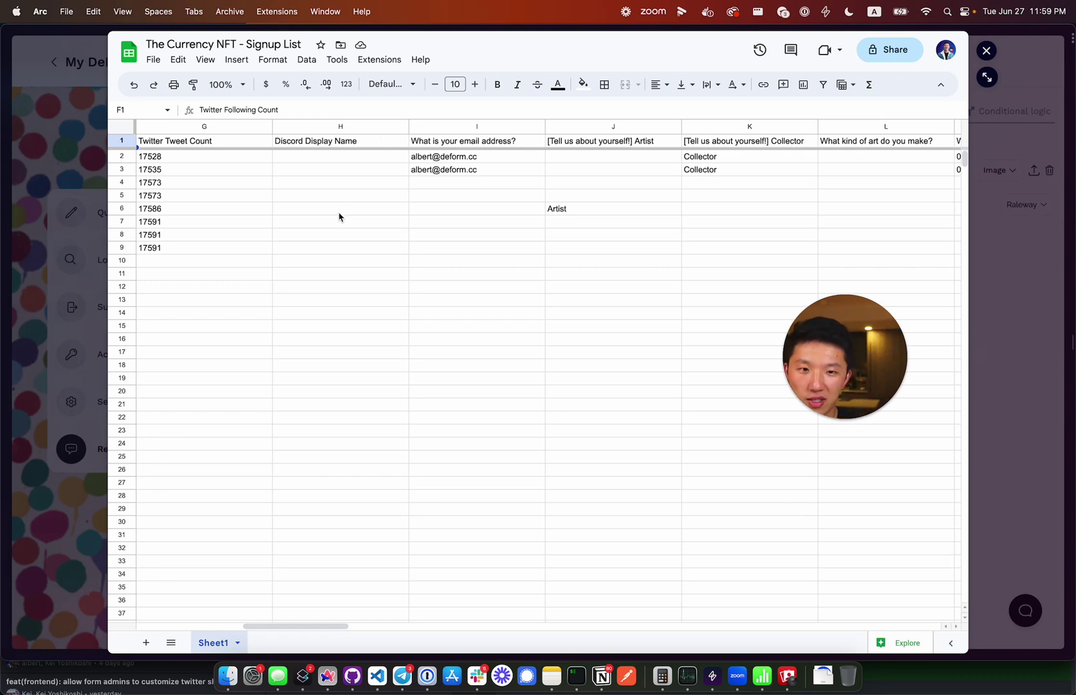
{"action": "left_click", "coordinate": [489, 185]}
{"action": "left_click", "coordinate": [619, 208]}
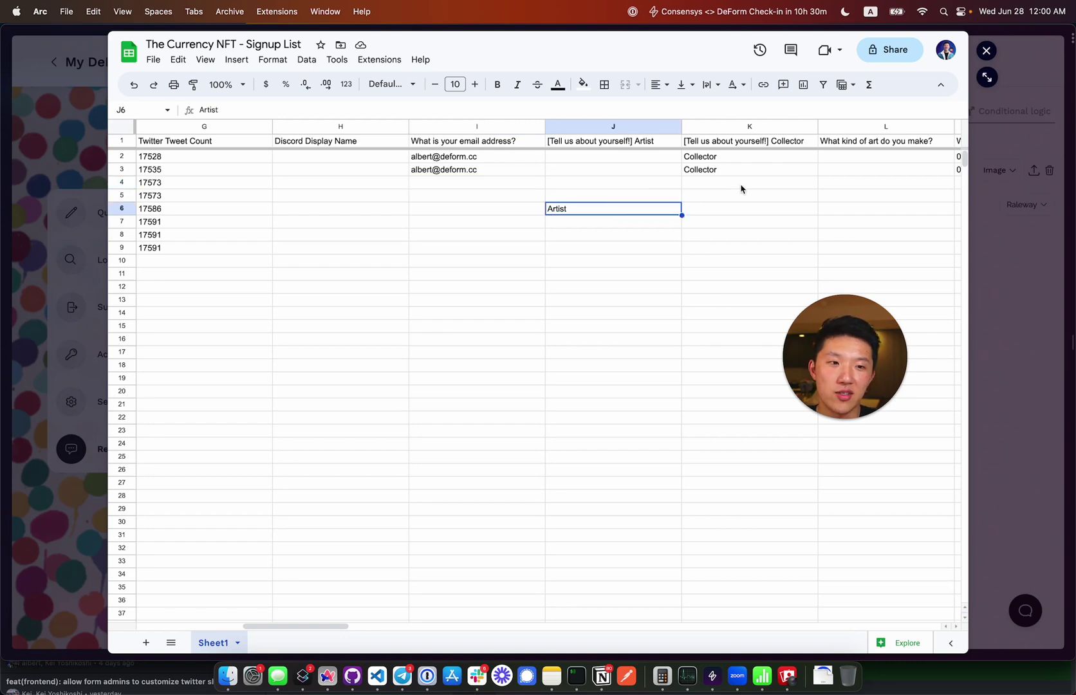
- Examine the lookup columns for owning at least 10.5 USDC and select the wallet address in row 3
{"action": "scroll", "coordinate": [740, 188], "scroll_direction": "right", "scroll_amount": 5}
{"action": "scroll", "coordinate": [740, 188], "scroll_direction": "right", "scroll_amount": 3}
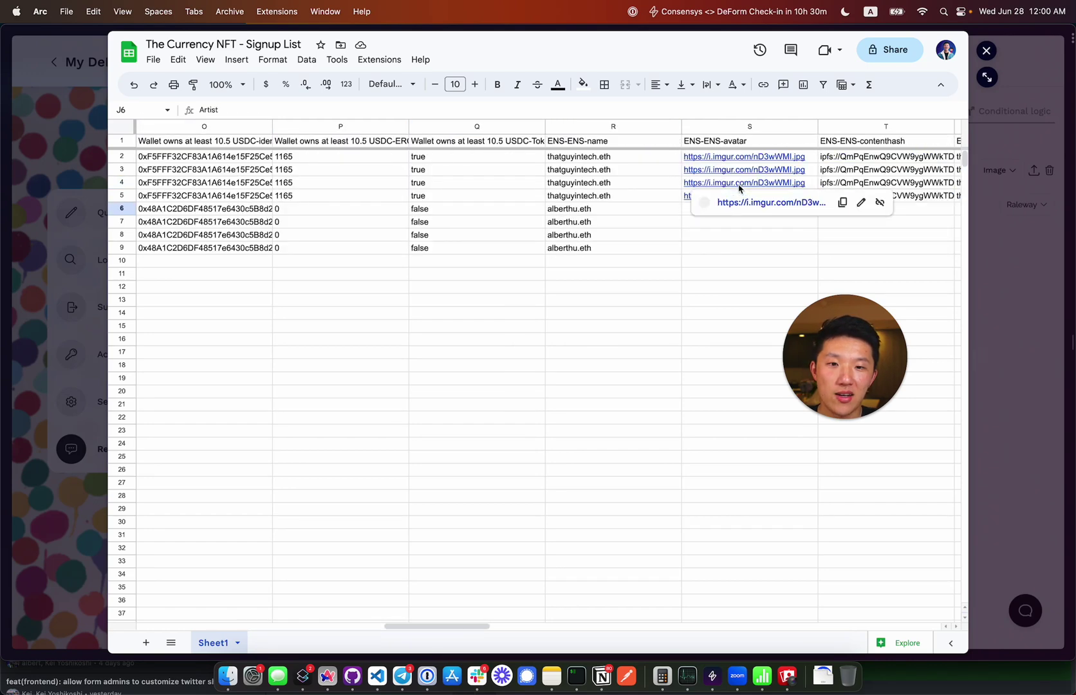
{"action": "scroll", "coordinate": [741, 188], "scroll_direction": "left", "scroll_amount": 1}
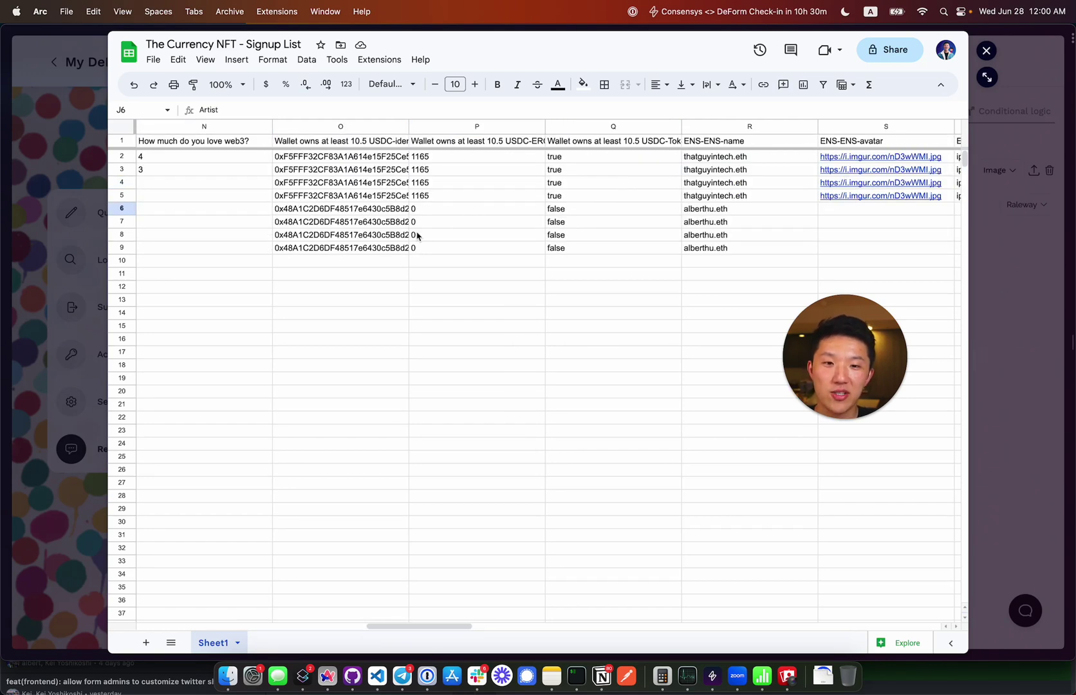
{"action": "left_click", "coordinate": [359, 172]}
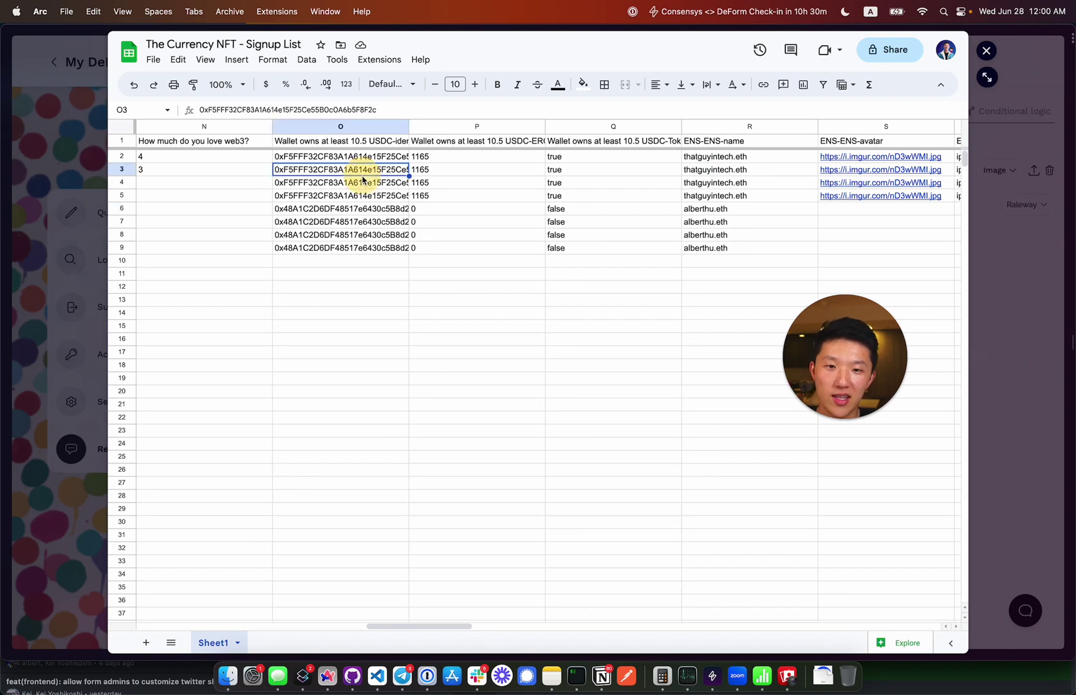
{"action": "left_click", "coordinate": [354, 181]}
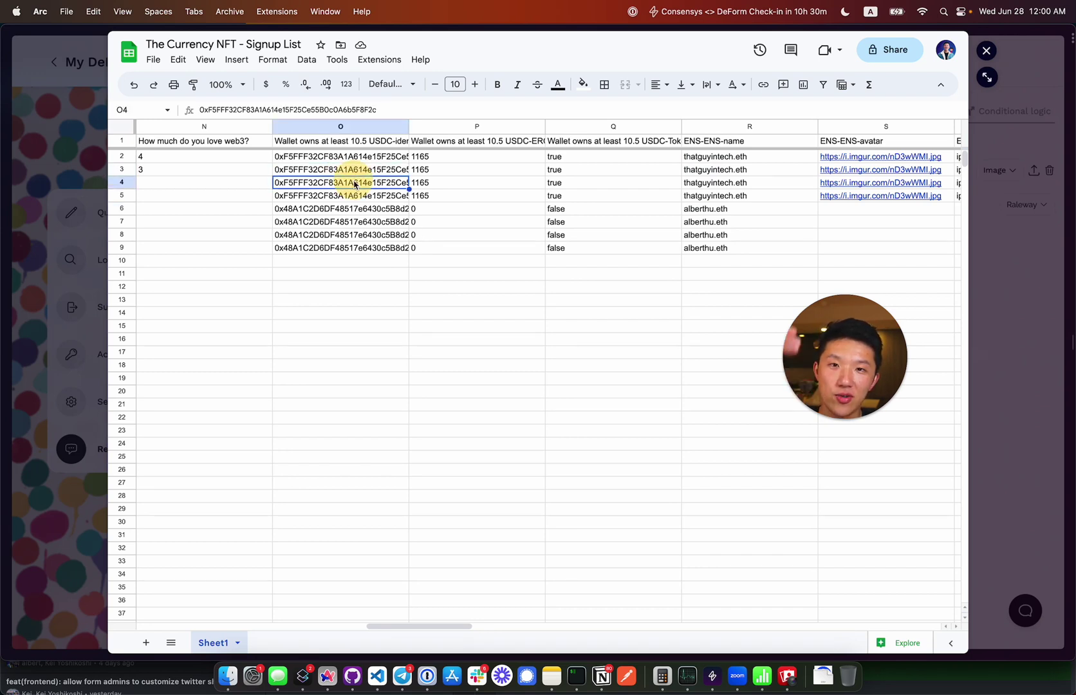
{"action": "left_click_drag", "start_coordinate": [353, 177], "coordinate": [354, 171]}
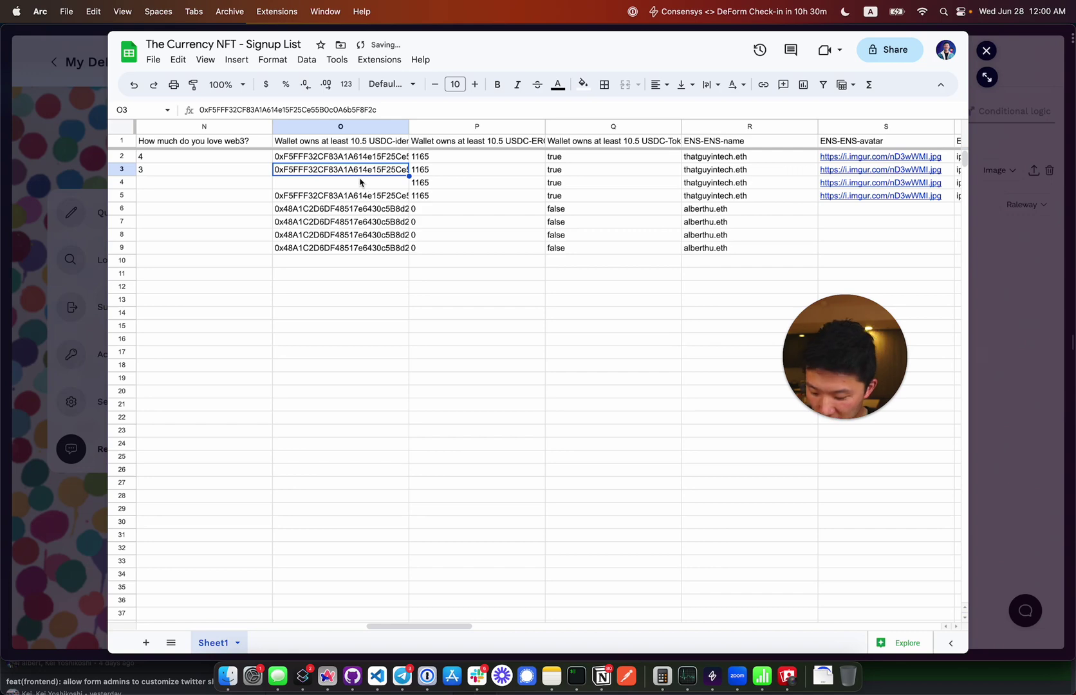
{"action": "key", "text": "super+z"}
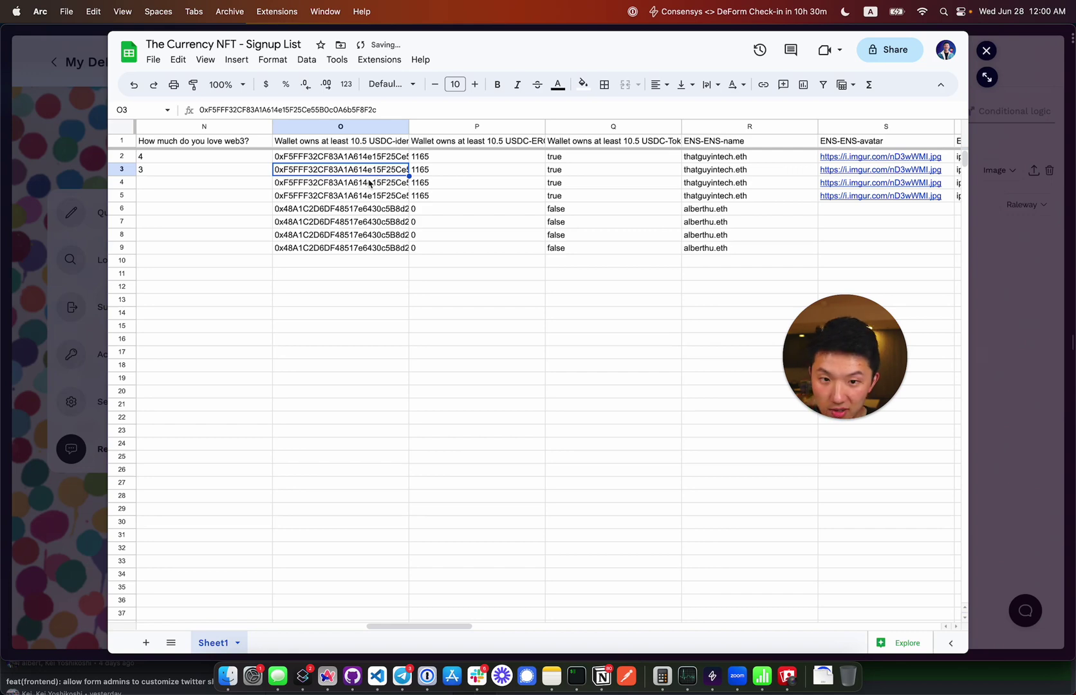
- Widen the USDC ERC20 token balance column, allowing the protected edit and suppressing the warning for 5 minutes
{"action": "left_click", "coordinate": [454, 170]}
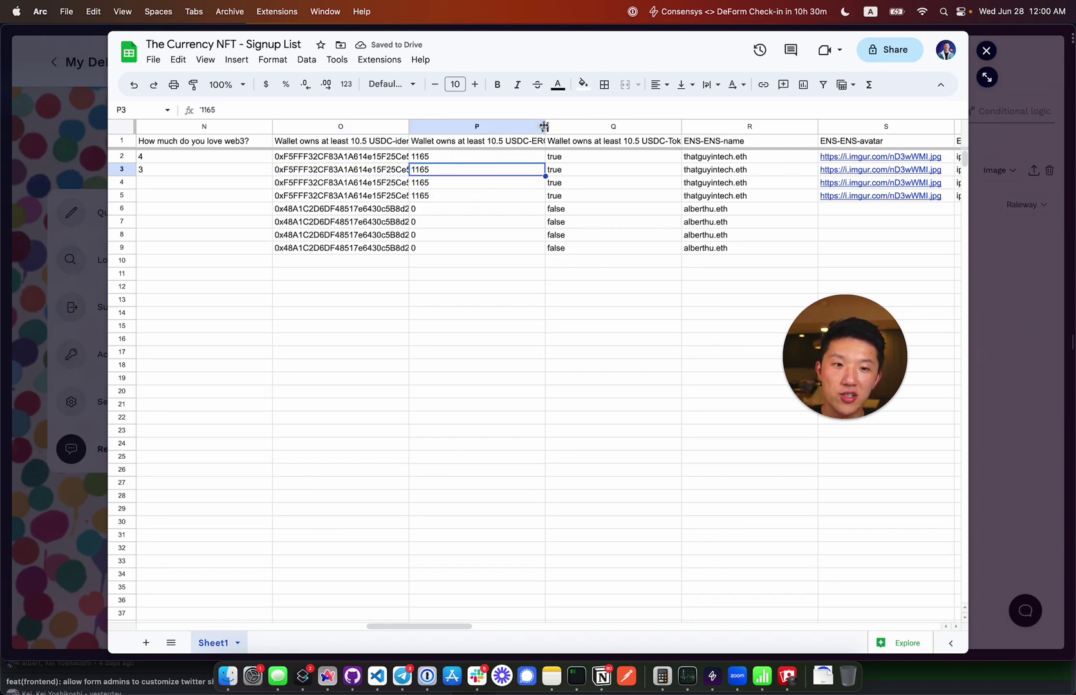
{"action": "left_click_drag", "start_coordinate": [545, 125], "coordinate": [600, 124]}
{"action": "left_click", "coordinate": [486, 365]}
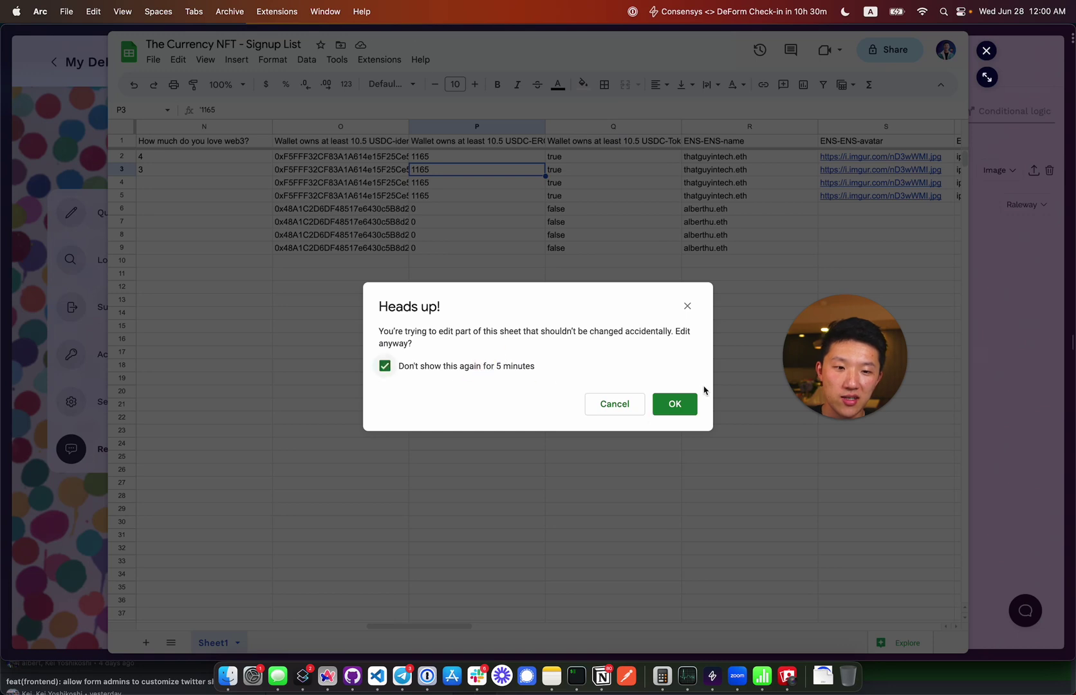
{"action": "left_click", "coordinate": [673, 404]}
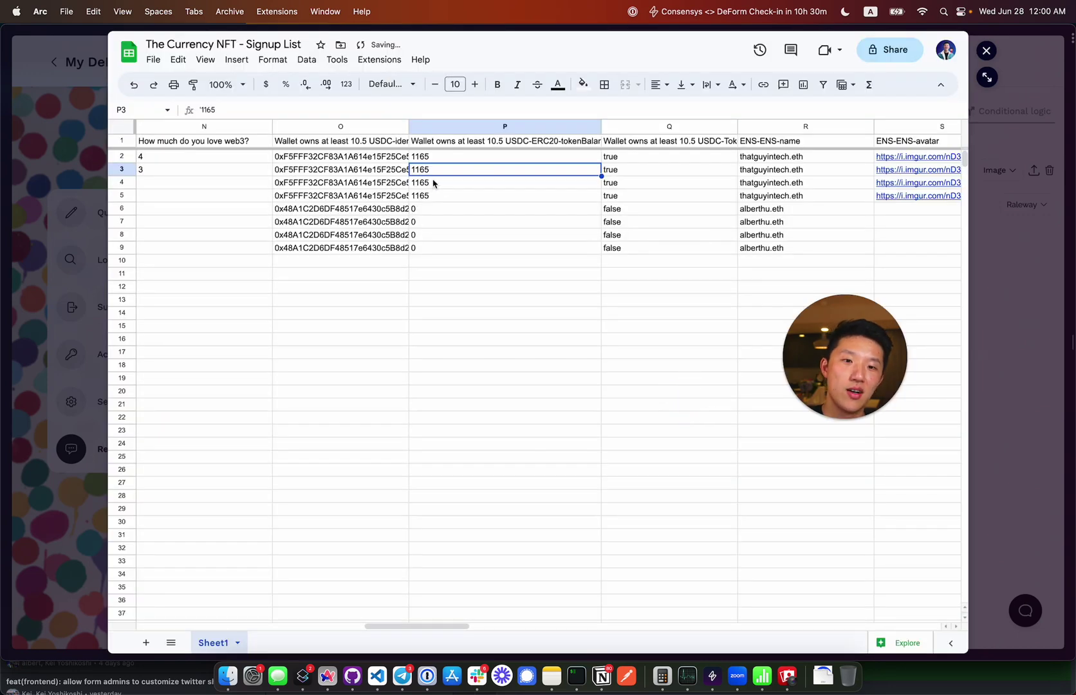
- Examine the USDC threshold, ENS, MATIC balance and BAYC NFT lookup columns, and close the spreadsheet to return to the form's responses
{"action": "left_click", "coordinate": [700, 146]}
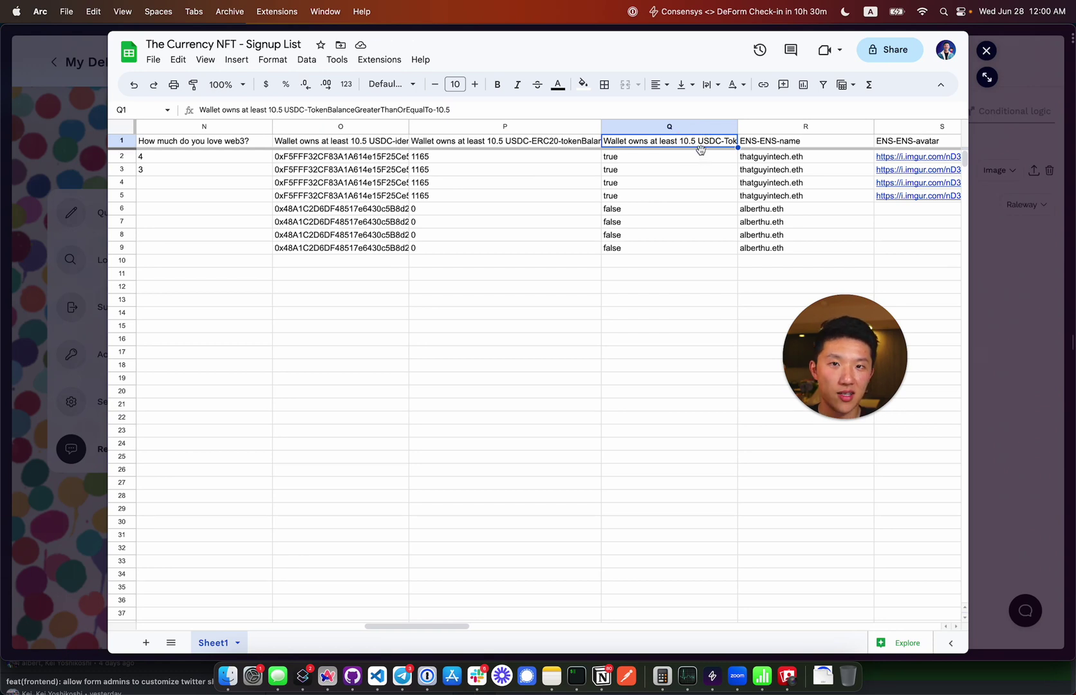
{"action": "left_click", "coordinate": [650, 185]}
{"action": "left_click", "coordinate": [775, 182]}
{"action": "scroll", "coordinate": [756, 183], "scroll_direction": "right", "scroll_amount": 10}
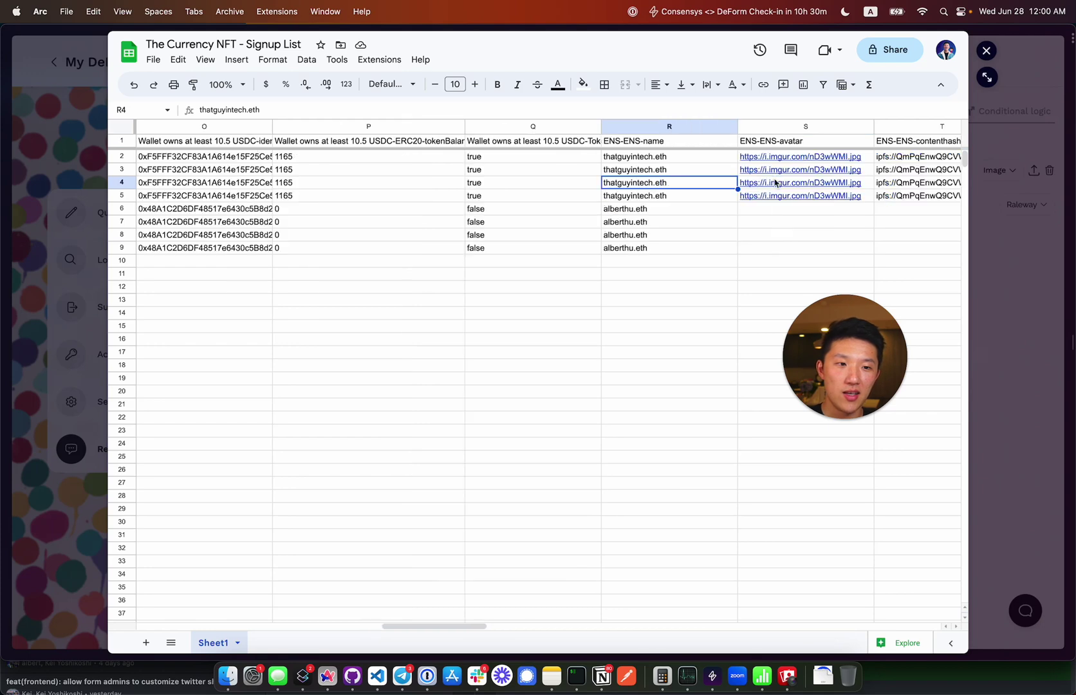
{"action": "scroll", "coordinate": [735, 182], "scroll_direction": "right", "scroll_amount": 8}
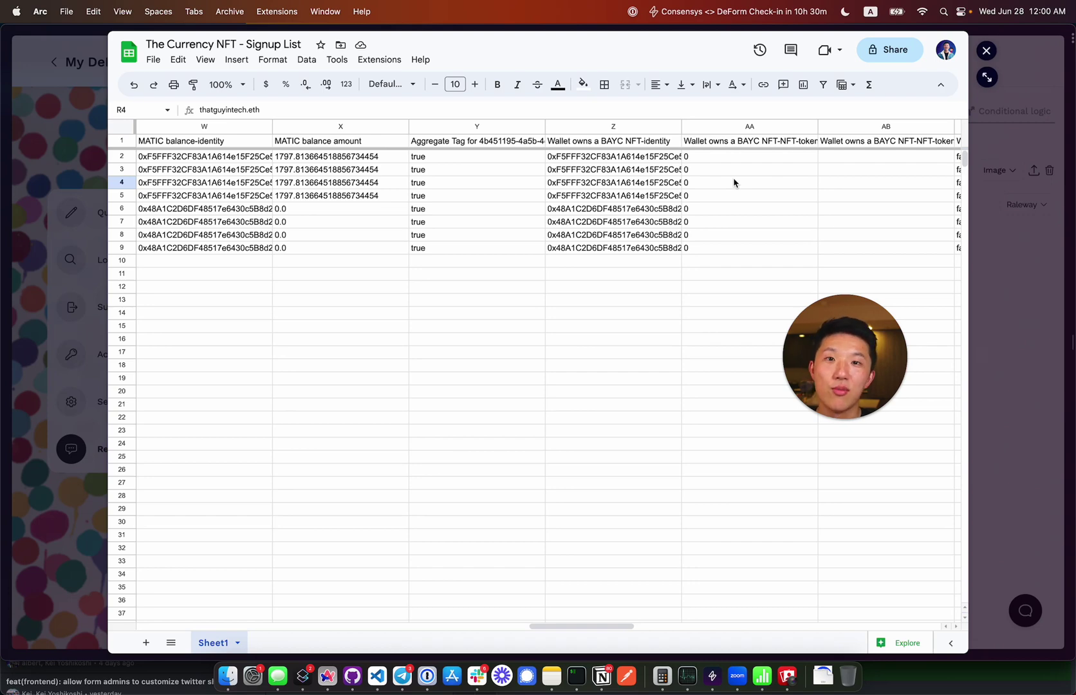
{"action": "left_click", "coordinate": [1037, 115]}
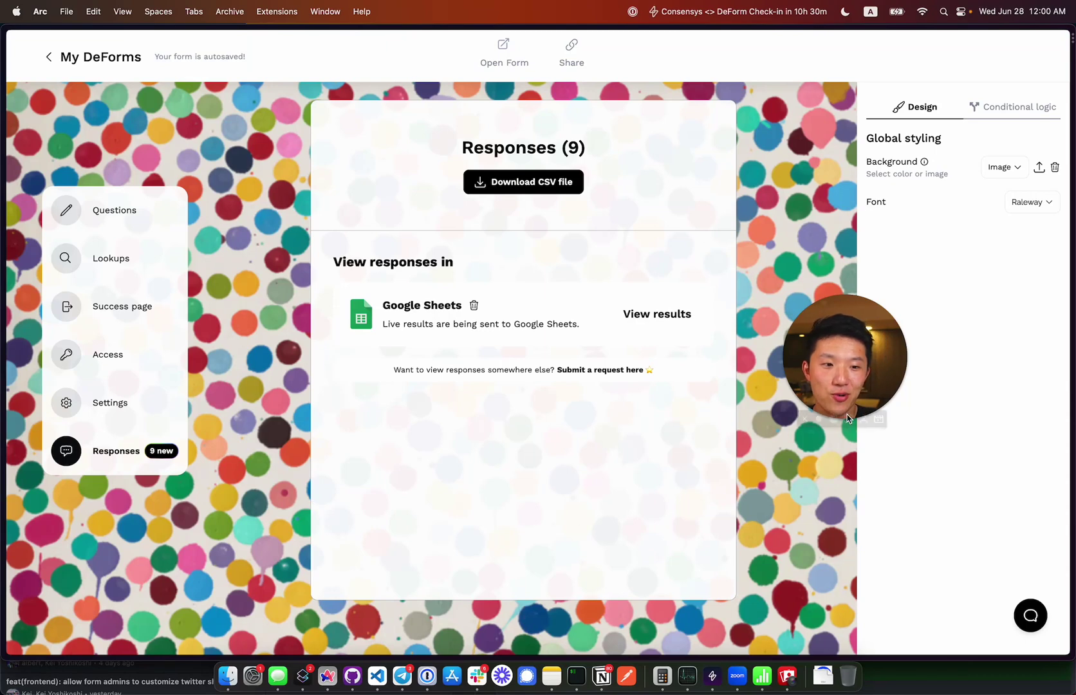
{"action": "left_click", "coordinate": [849, 419]}
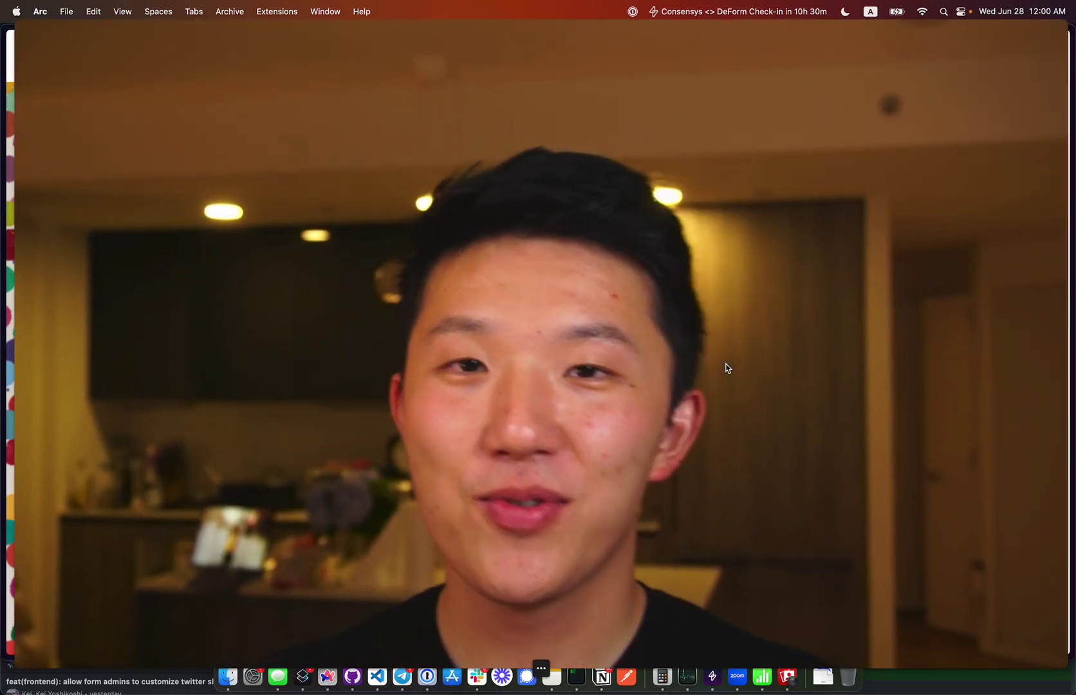